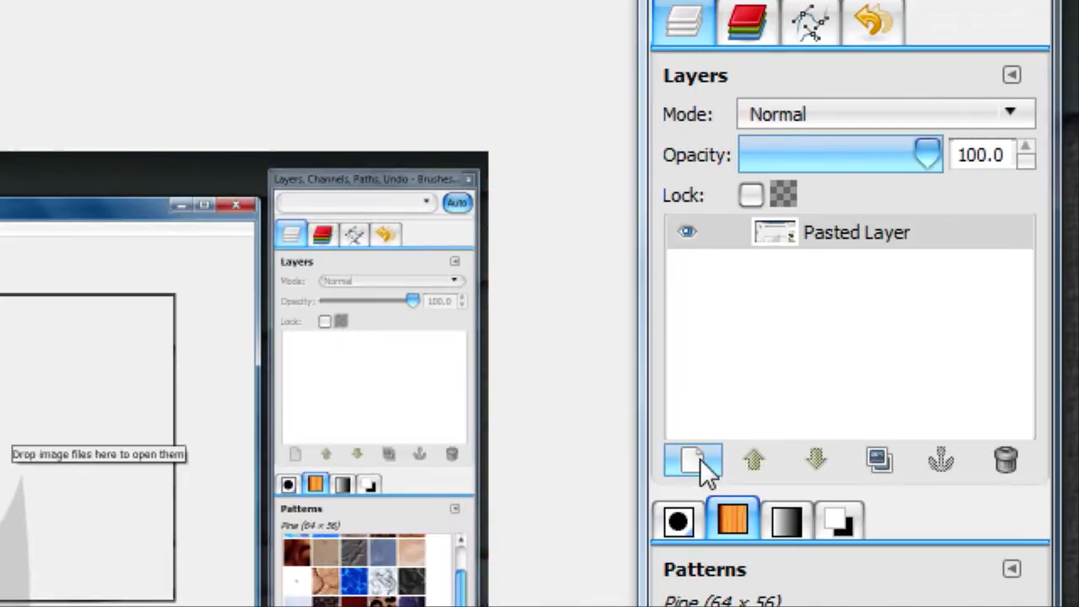
Add a new transparent layer above Pasted Layer and hide Pasted Layer
click(893, 603)
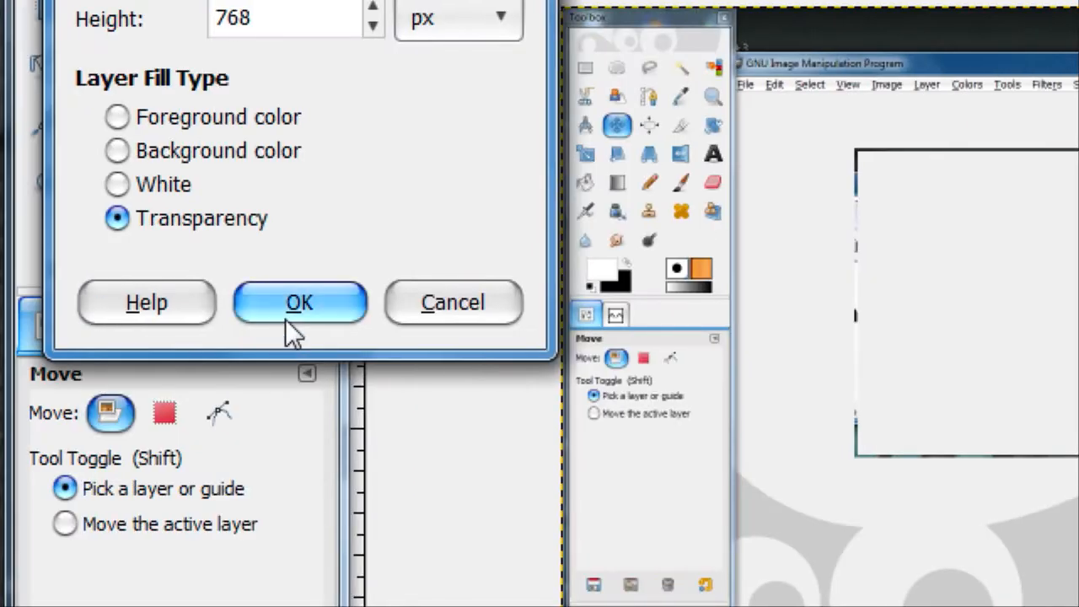
click(285, 319)
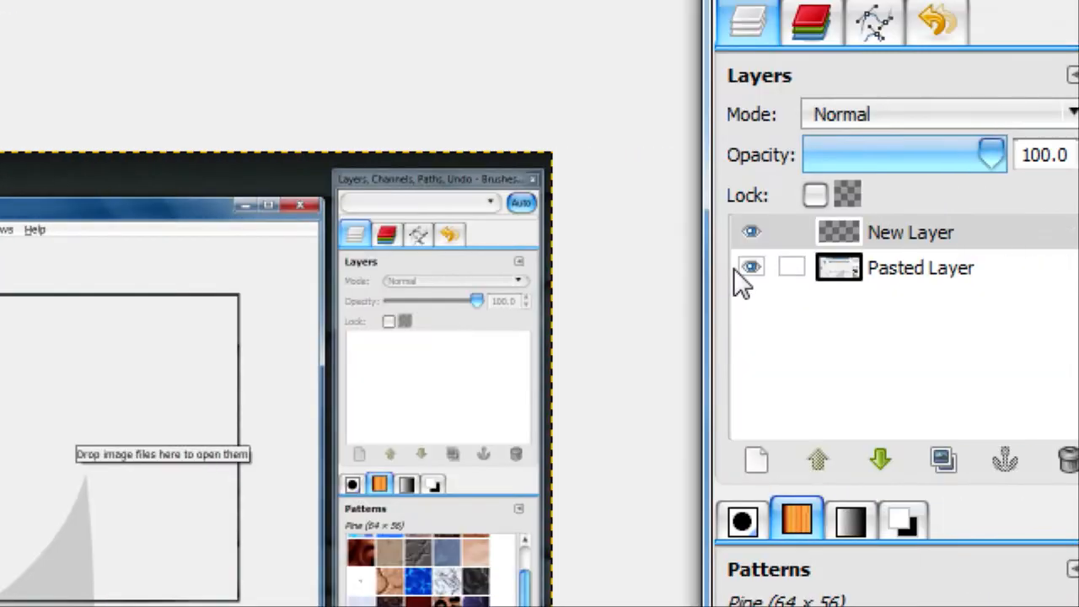
click(746, 268)
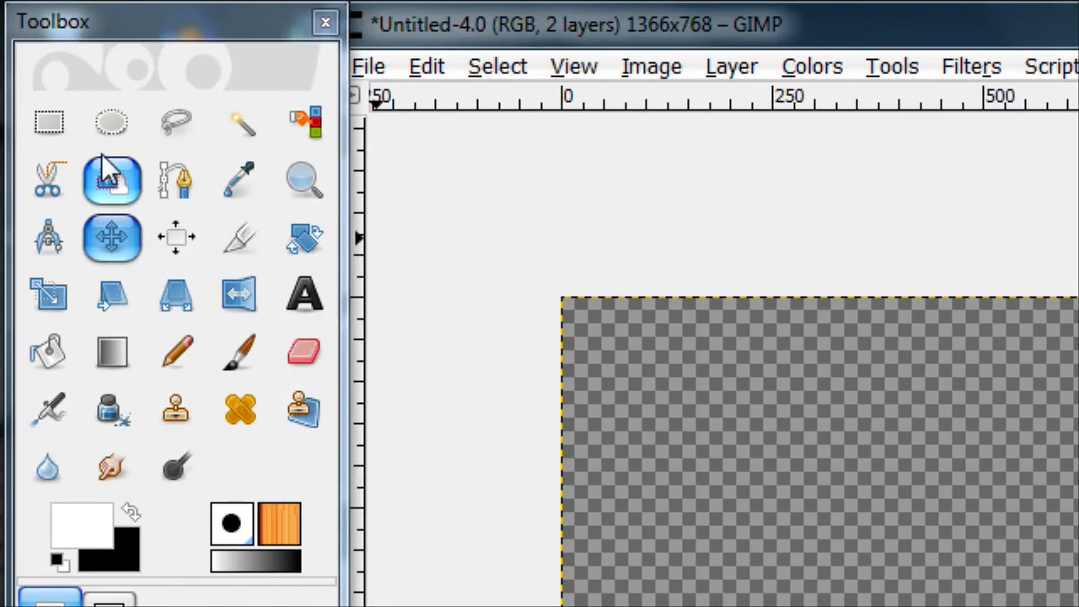
Check the finished wallpaper on the desktop and draw a closed path around the canvas's upper part with a curved lower edge
click(175, 193)
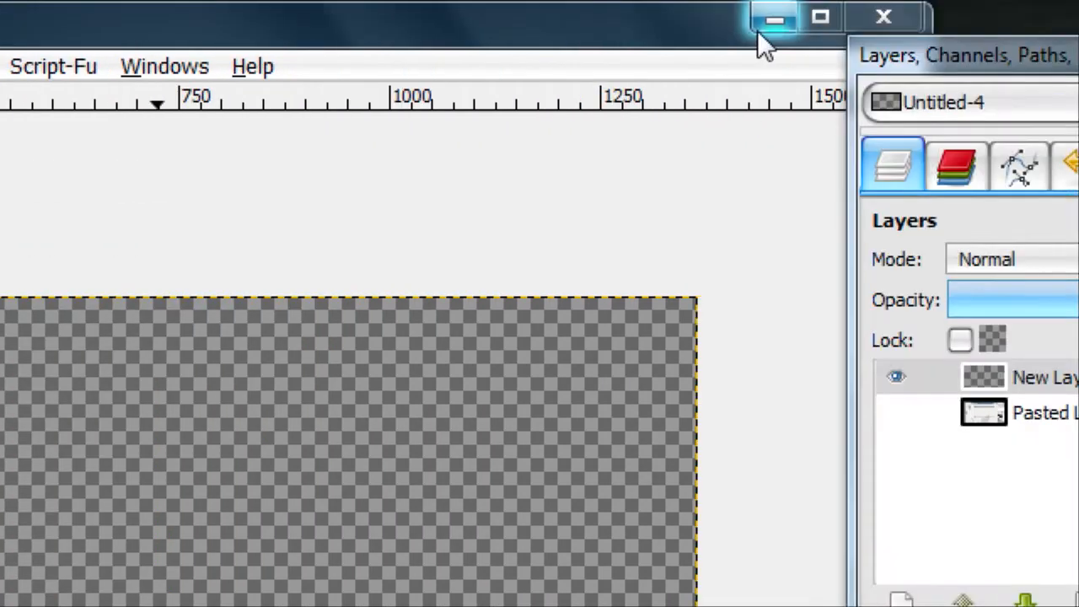
click(771, 12)
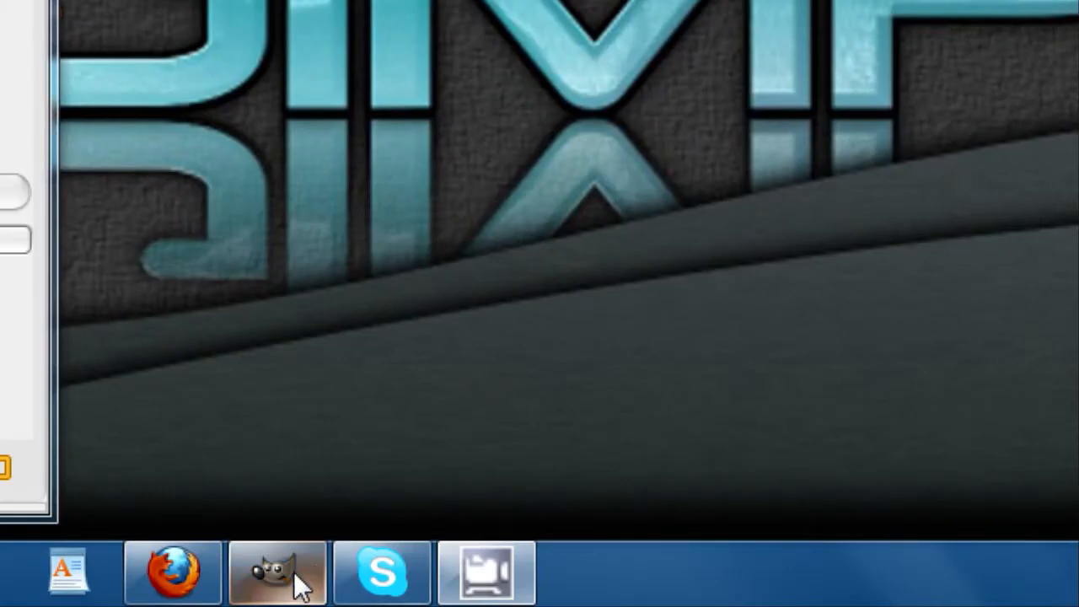
click(253, 603)
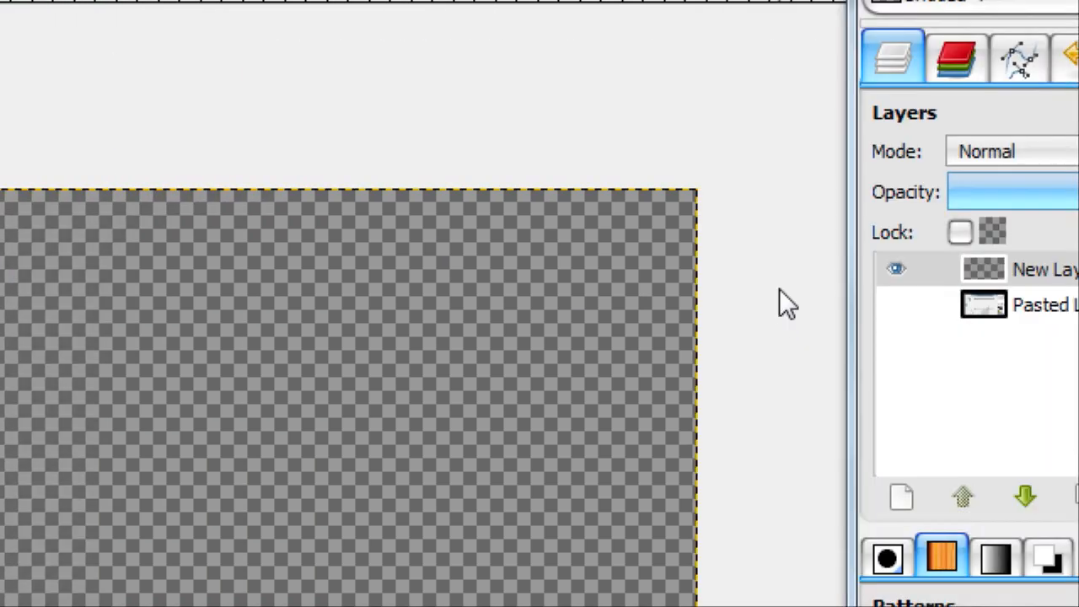
click(779, 258)
click(737, 211)
click(573, 47)
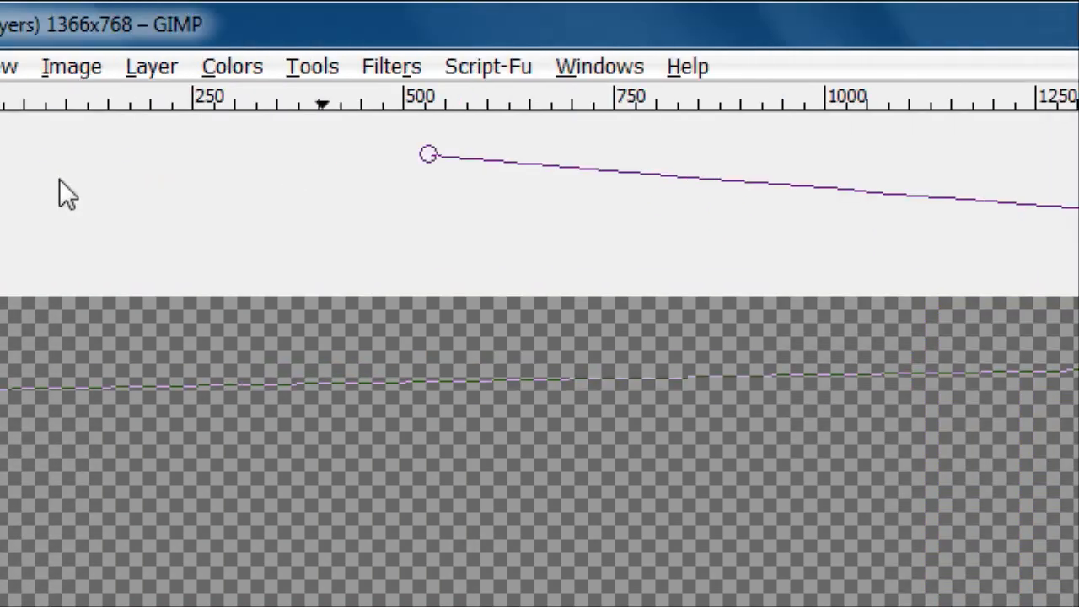
click(132, 97)
ctrl+click(394, 391)
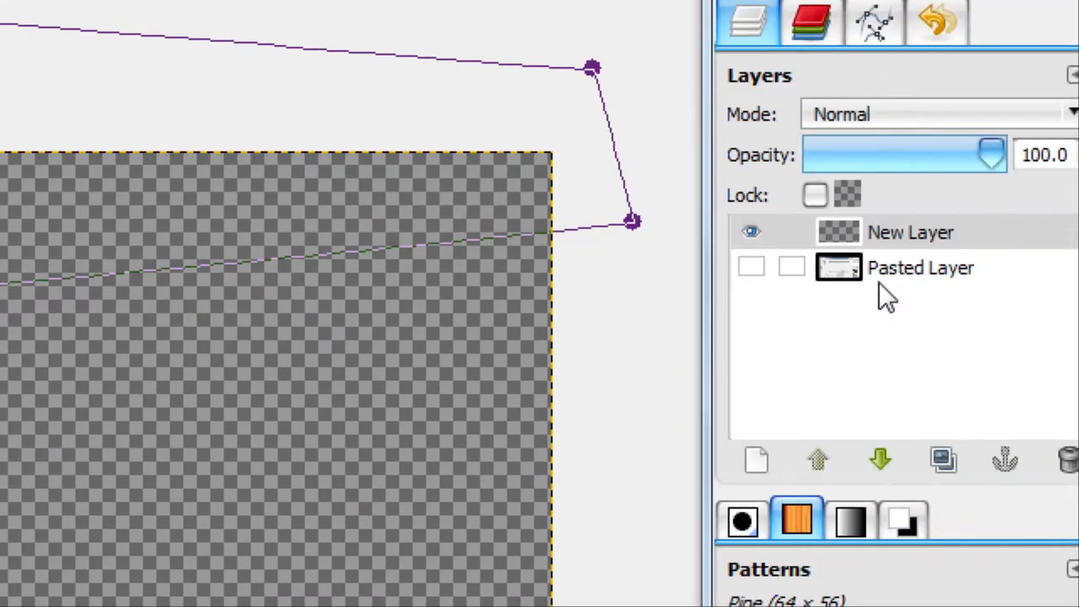
Add a new layer directly above Pasted Layer and fill it entirely with black
click(881, 274)
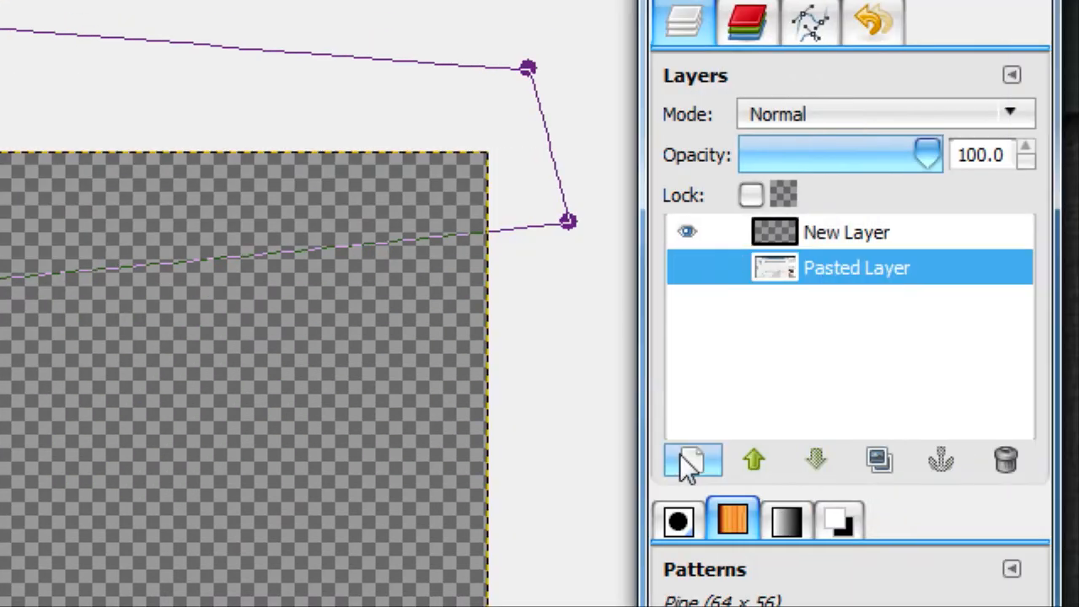
click(750, 457)
click(4, 301)
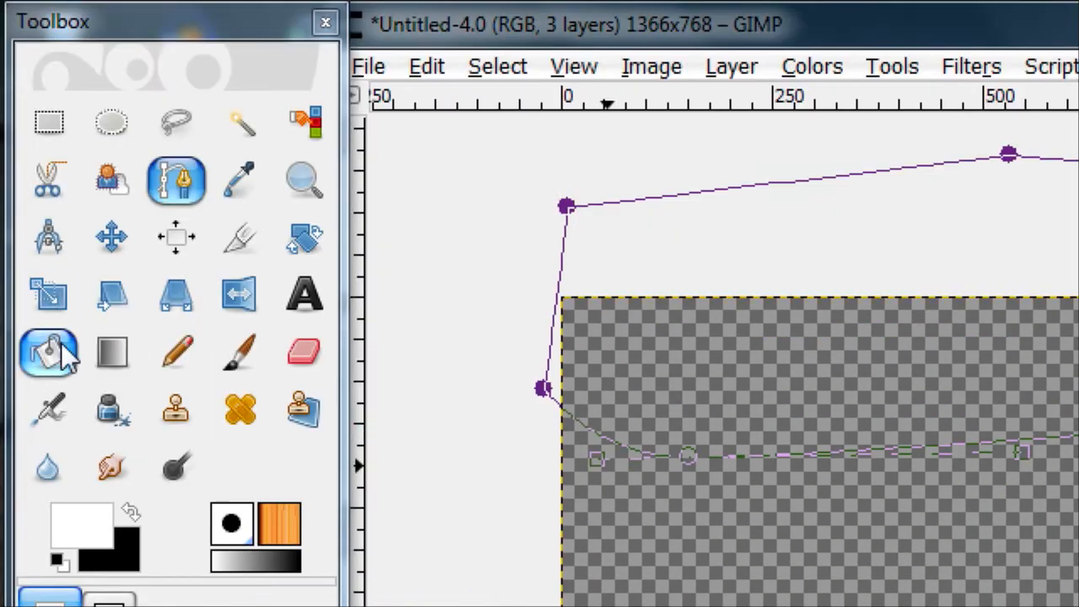
click(48, 207)
click(129, 368)
click(913, 461)
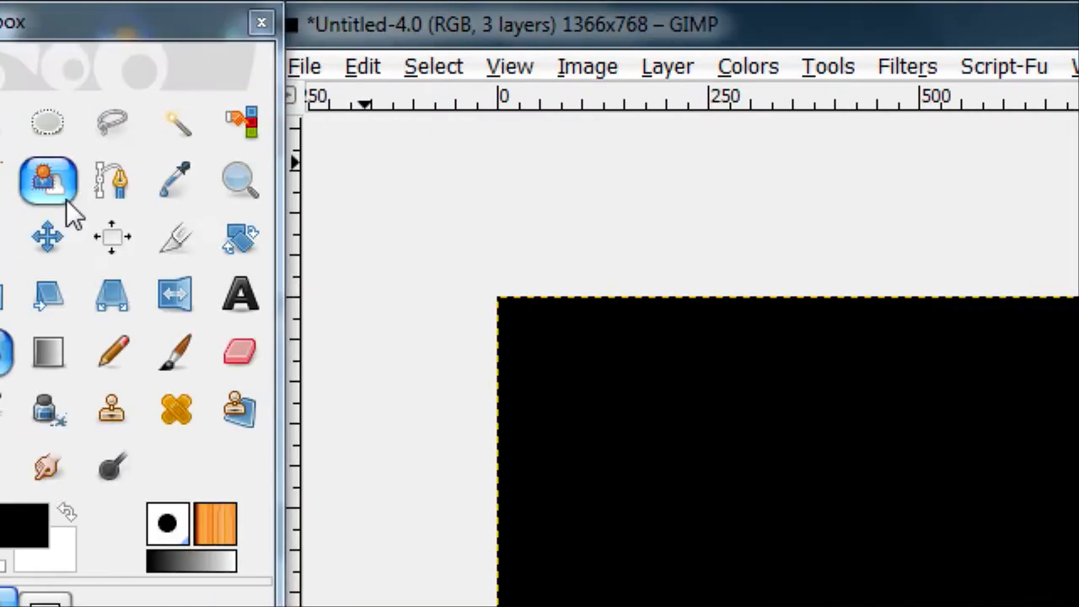
Draw a closed path around a strip along the canvas's upper edge, placing all its corner anchors outside the canvas
click(112, 181)
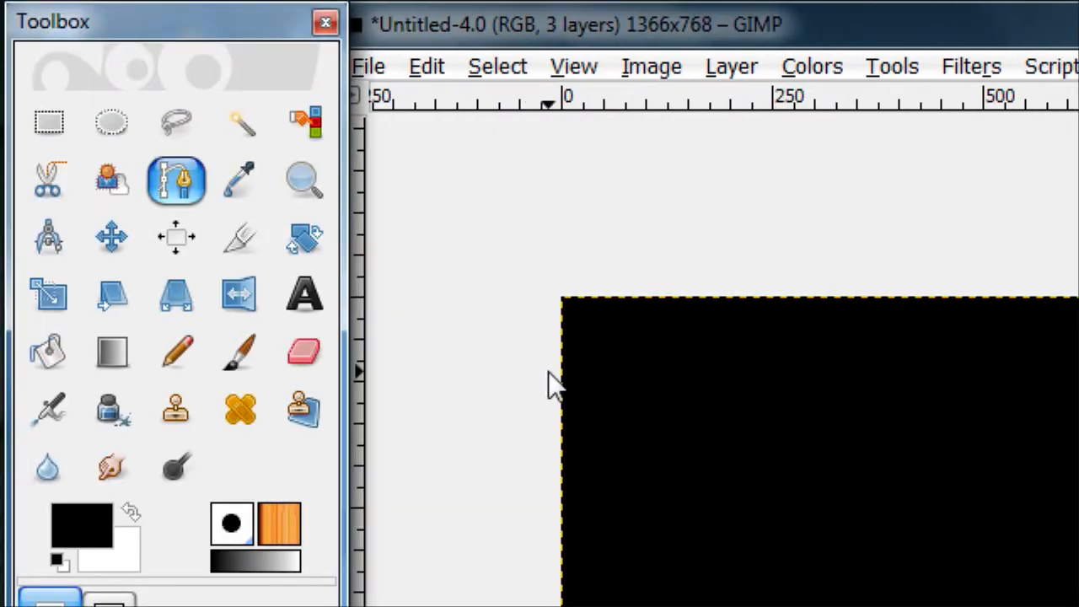
click(396, 402)
click(769, 397)
click(733, 207)
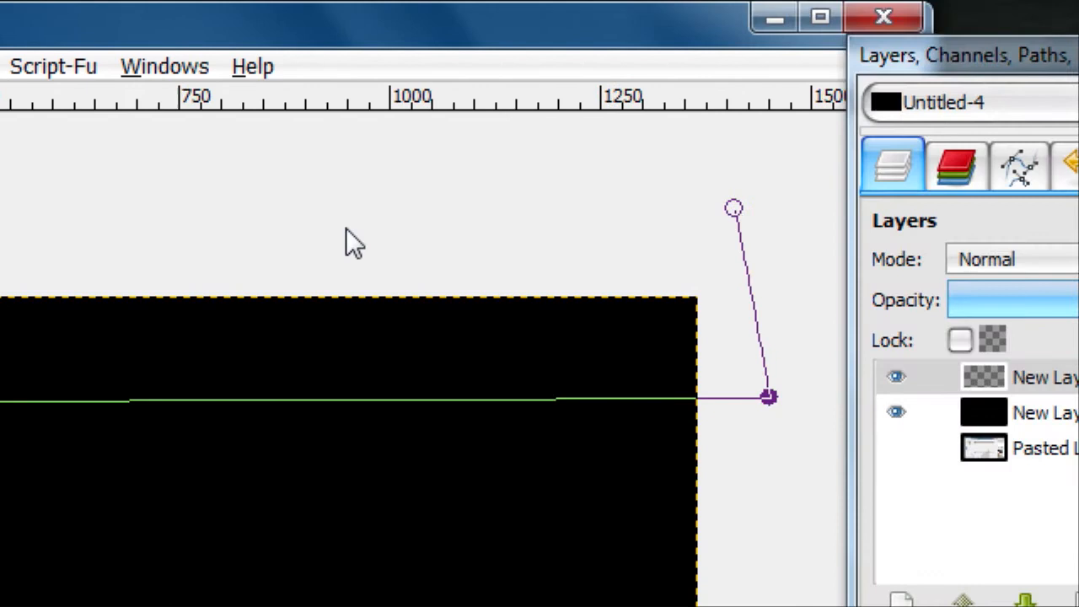
click(245, 225)
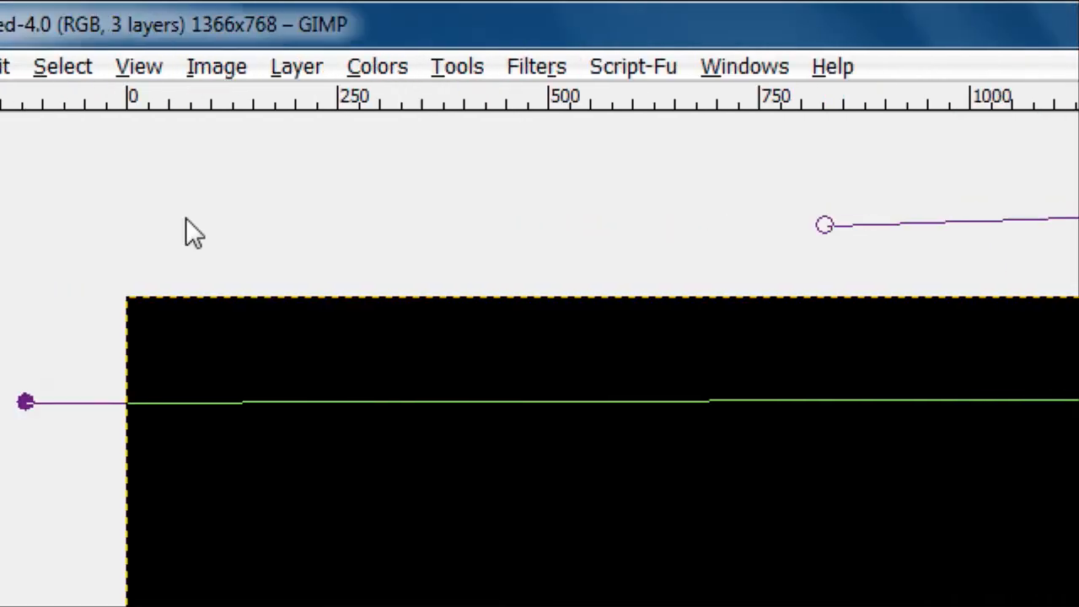
click(435, 219)
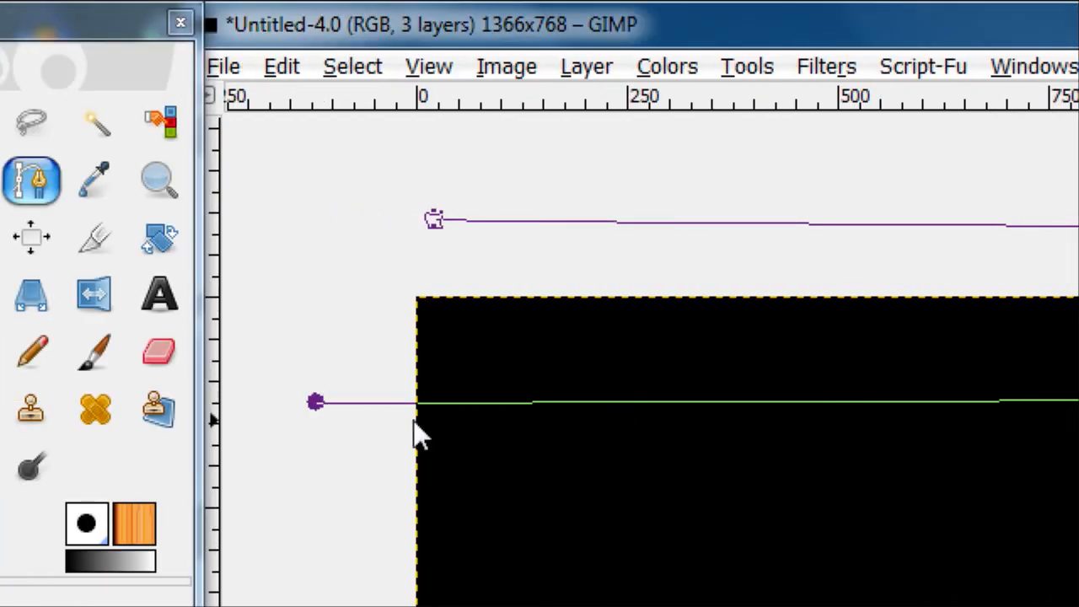
ctrl+click(315, 402)
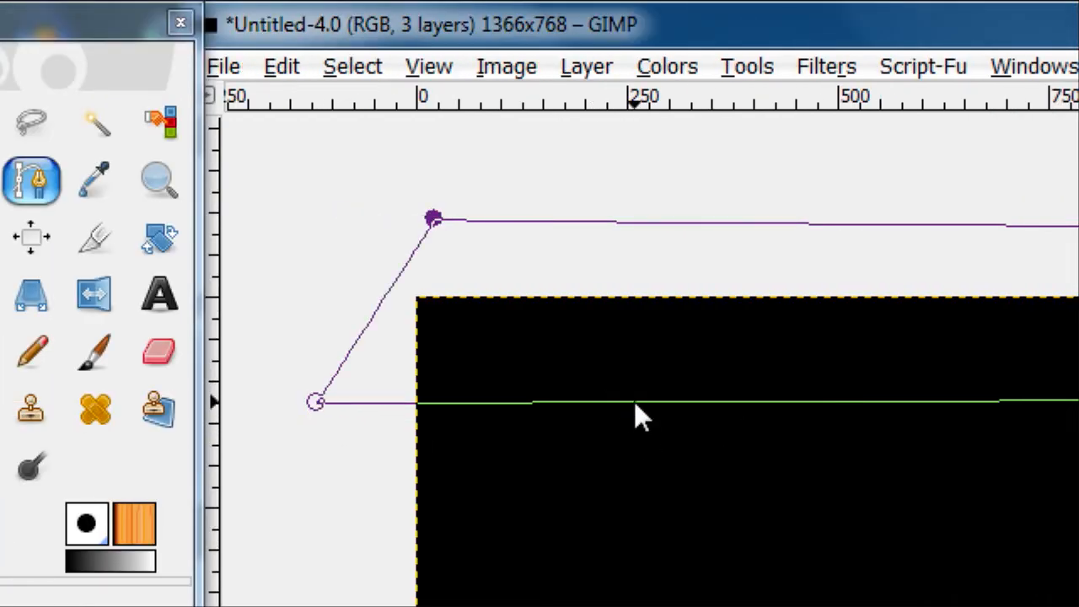
Bend the strip path's lower edge into a gentle wave and fill the selection made from it with black
drag(635, 401, 602, 363)
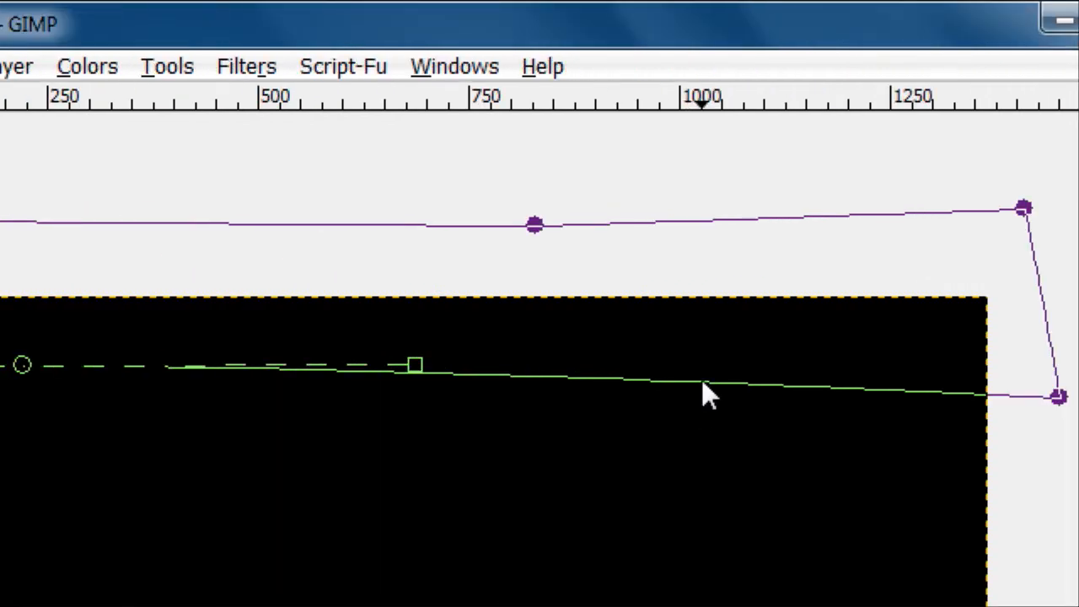
drag(713, 389, 746, 411)
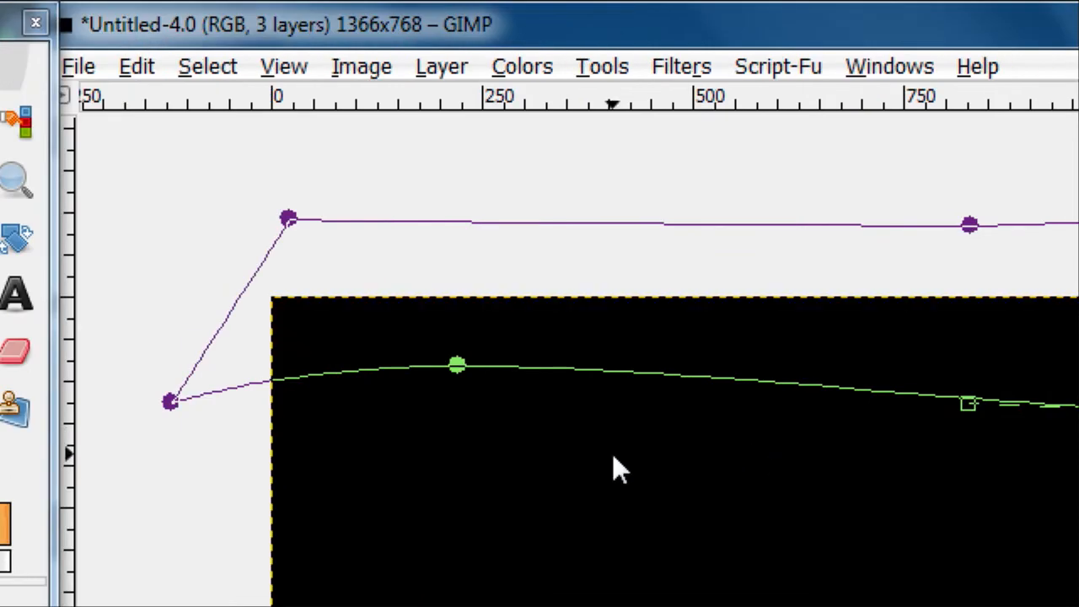
key(shift+v)
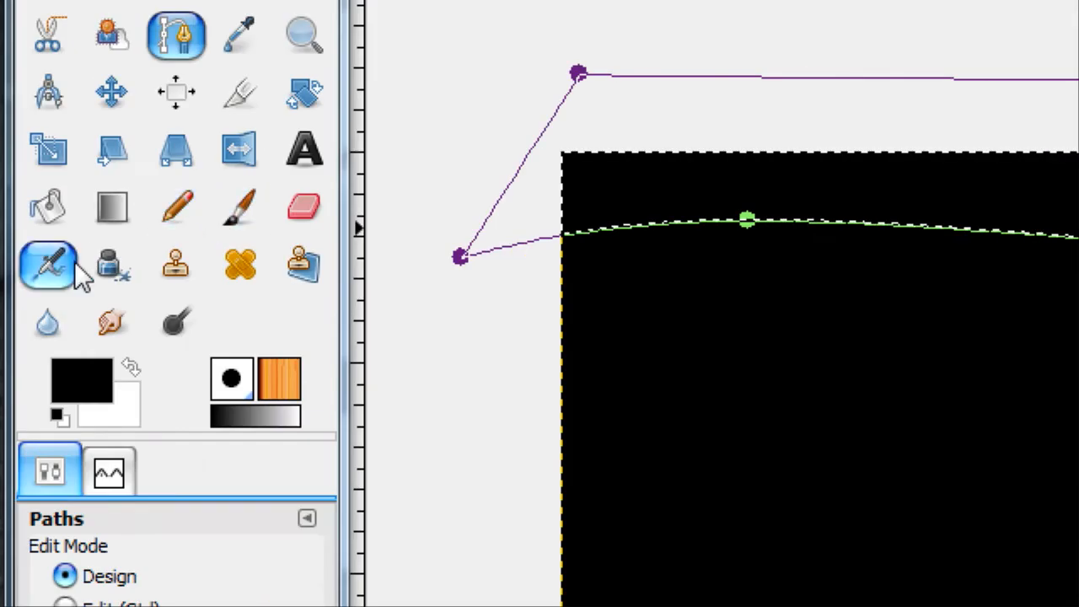
click(48, 206)
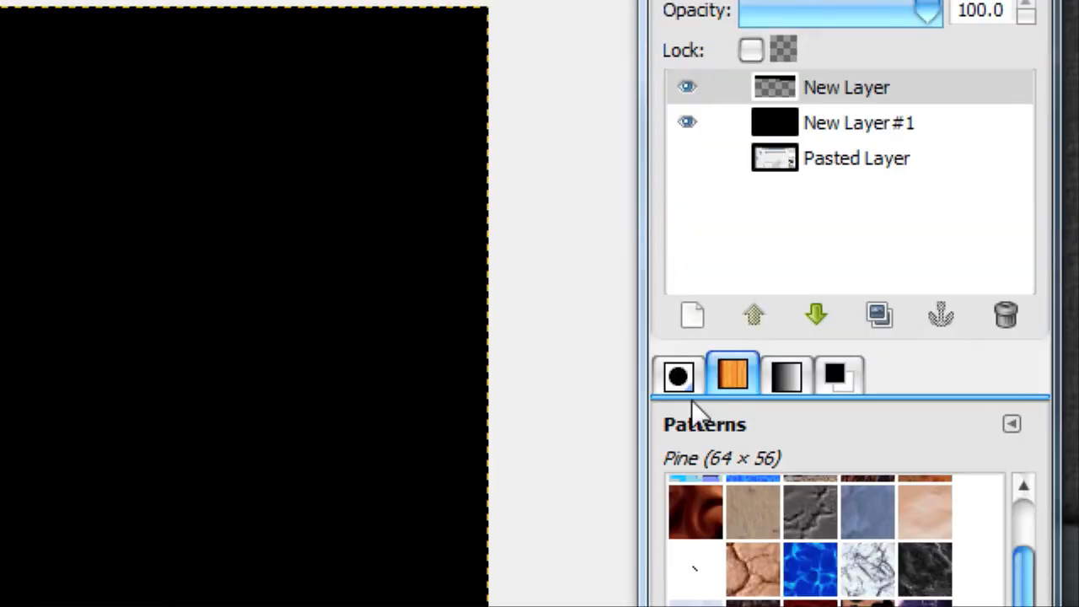
Add another new layer and hide the layer filled entirely with black
click(700, 319)
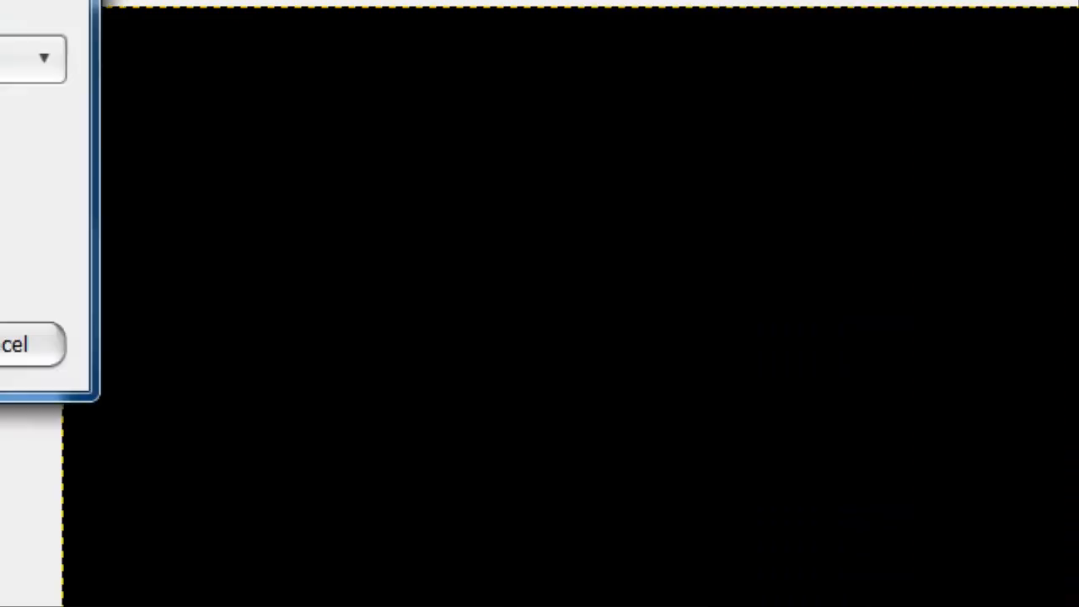
key(Return)
click(179, 187)
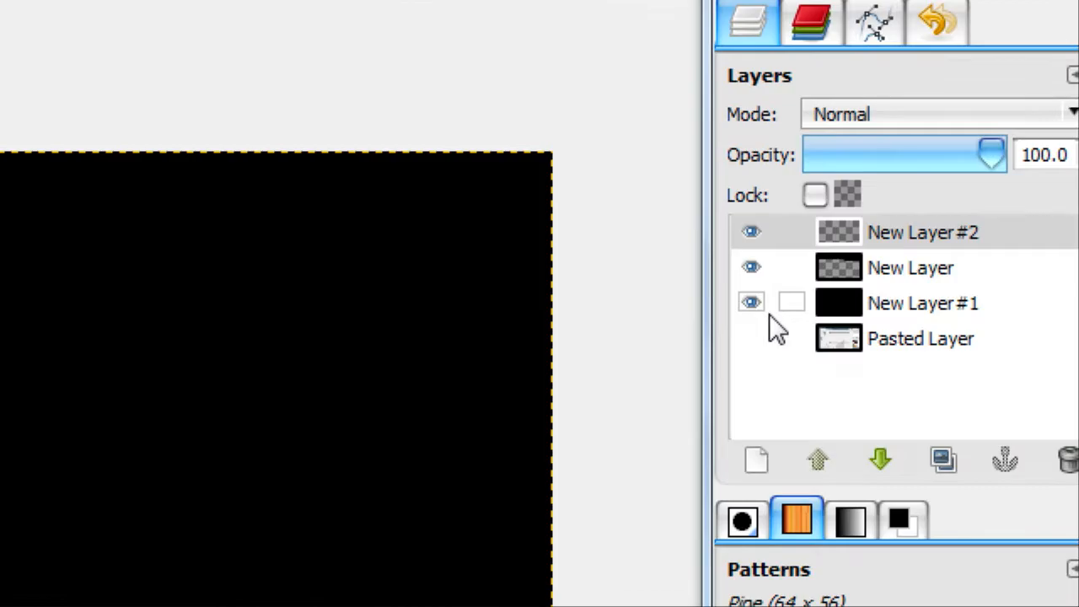
click(751, 303)
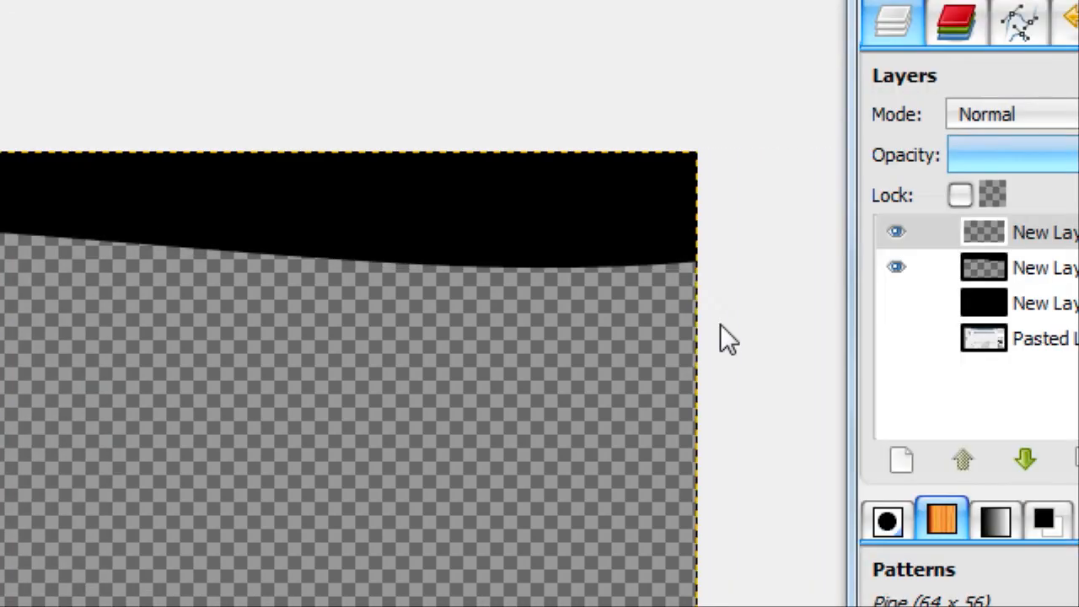
Draw a second closed path around the upper part of the canvas, with its lower edge below the black wavy strip
drag(748, 332, 718, 134)
click(695, 225)
click(421, 229)
click(309, 225)
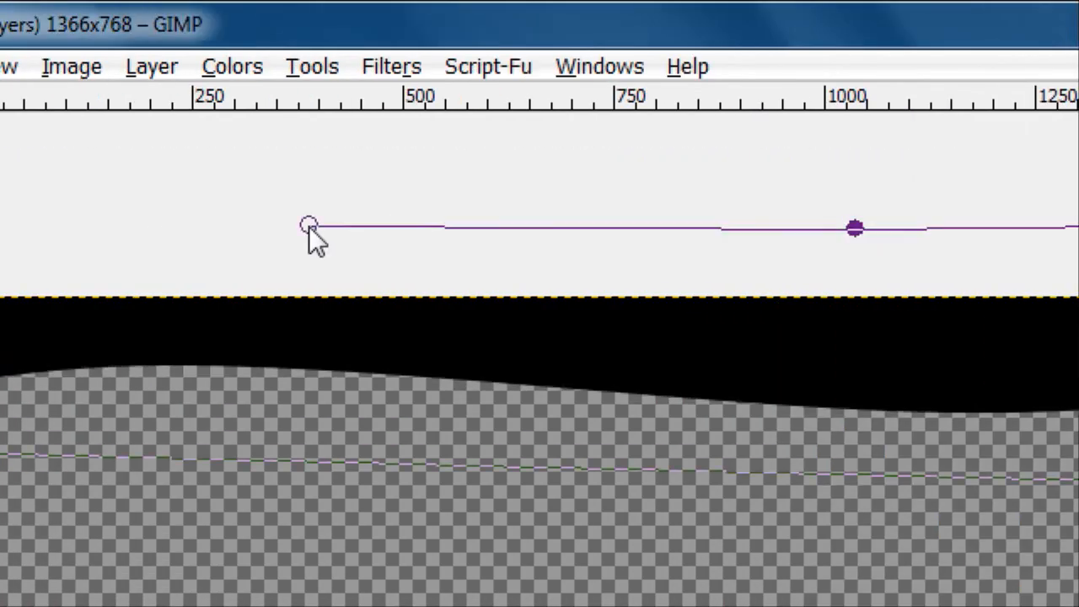
click(386, 209)
click(396, 208)
ctrl+click(373, 451)
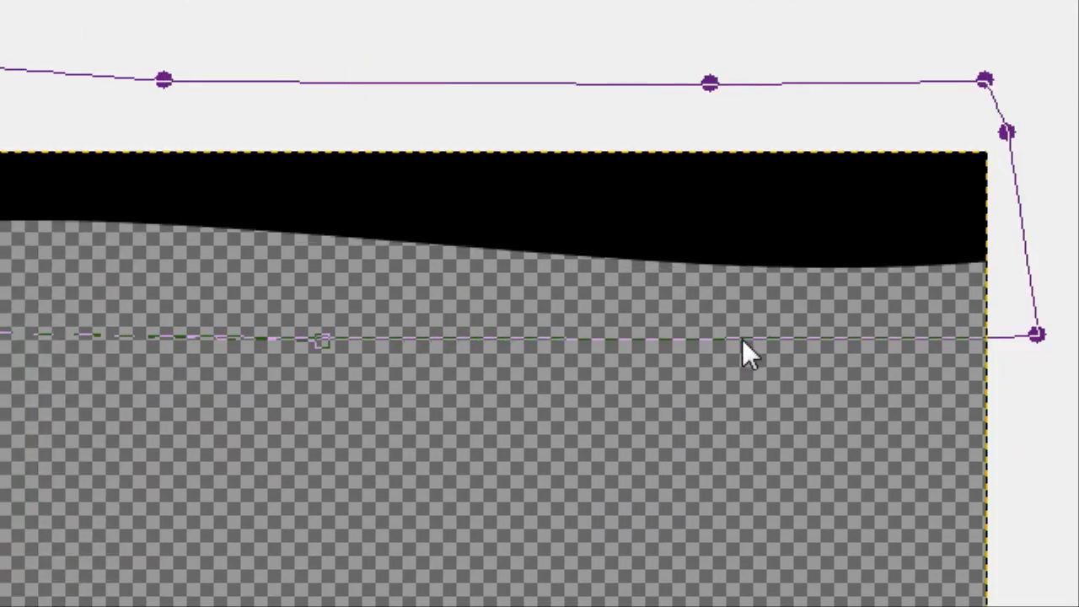
Curve the second path's lower edge into an opposite wave and fill the selection made from it with black
drag(743, 341, 748, 306)
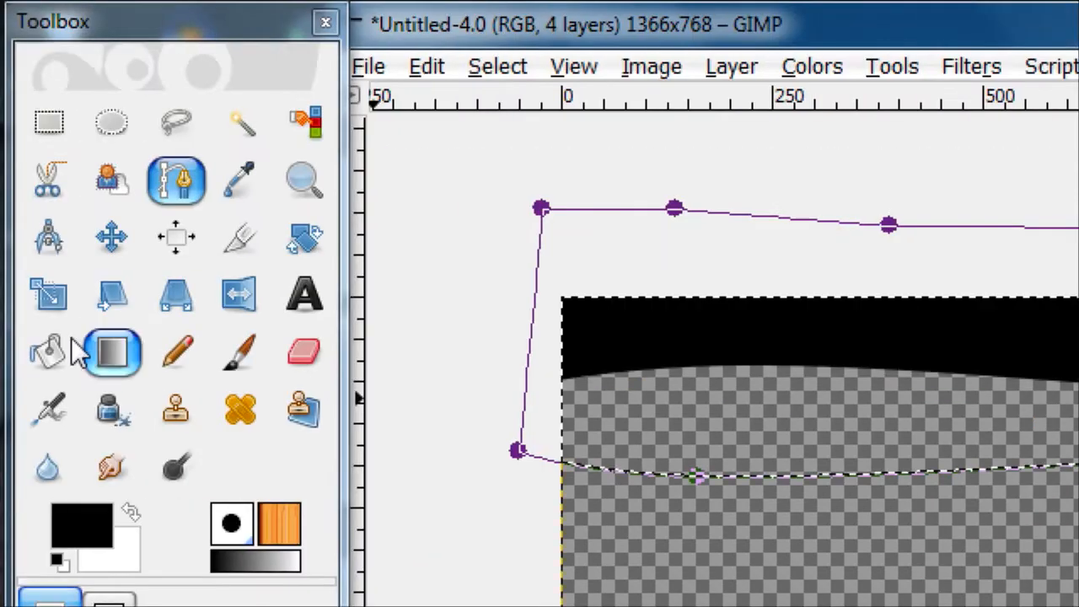
click(59, 347)
click(593, 429)
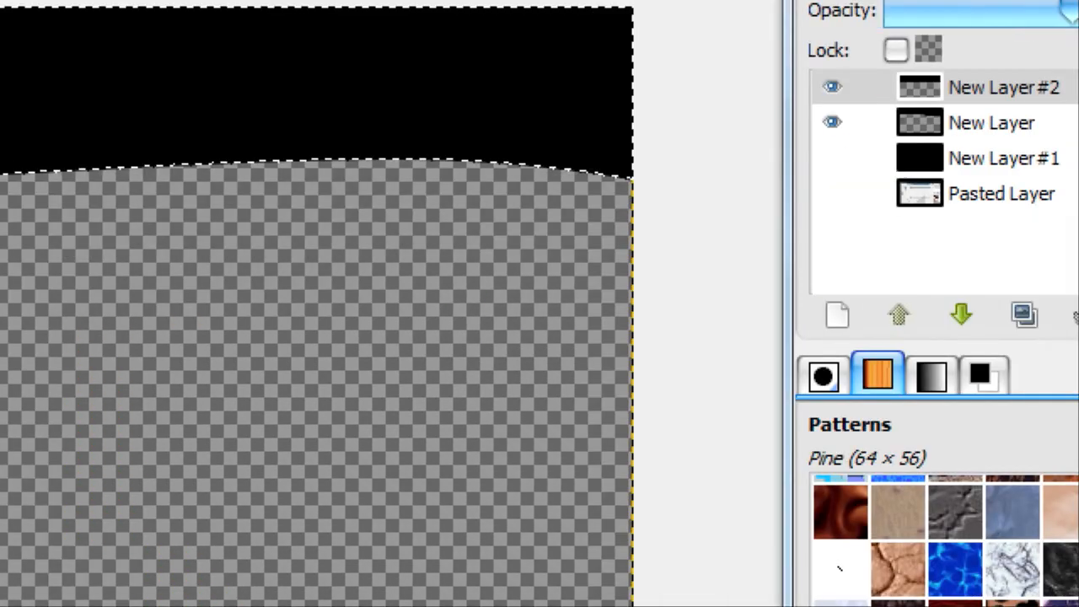
Add a 1366 x 768 px transparent layer and draw a closed path around the lower part of the canvas
click(692, 315)
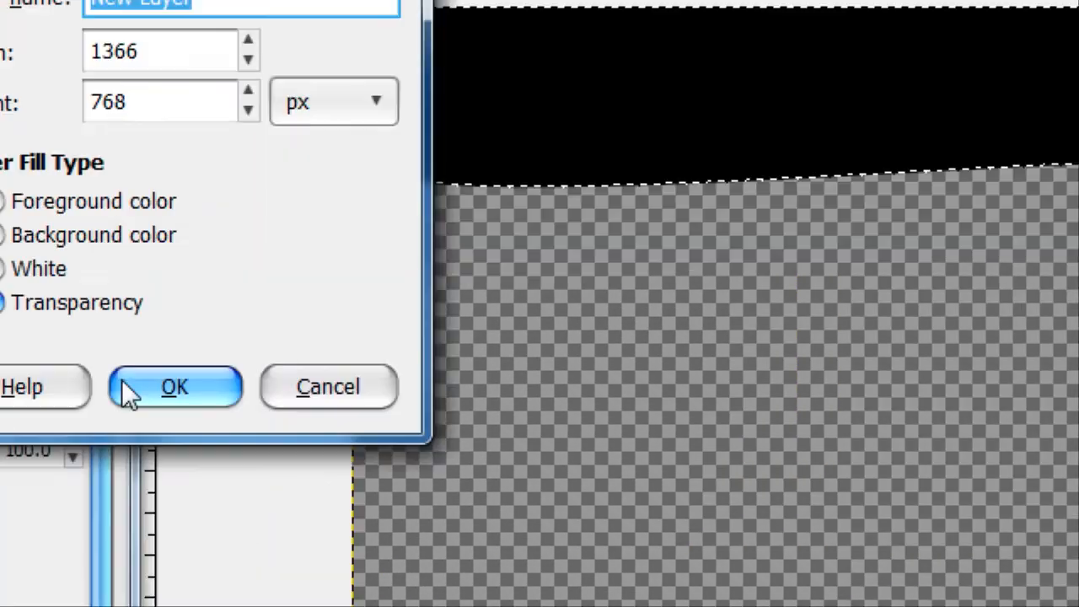
click(173, 385)
click(176, 33)
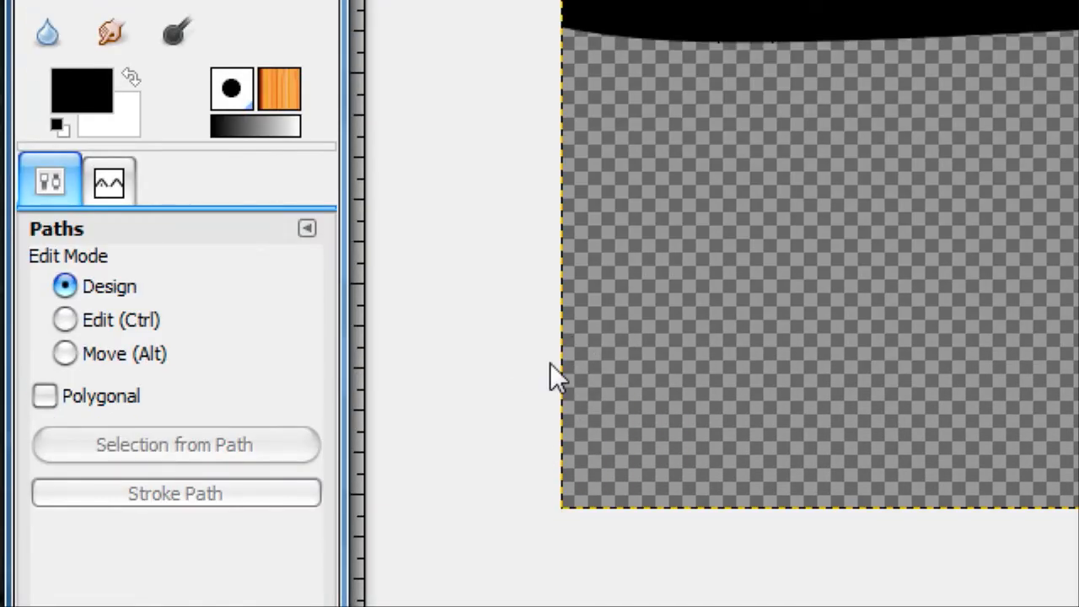
click(547, 325)
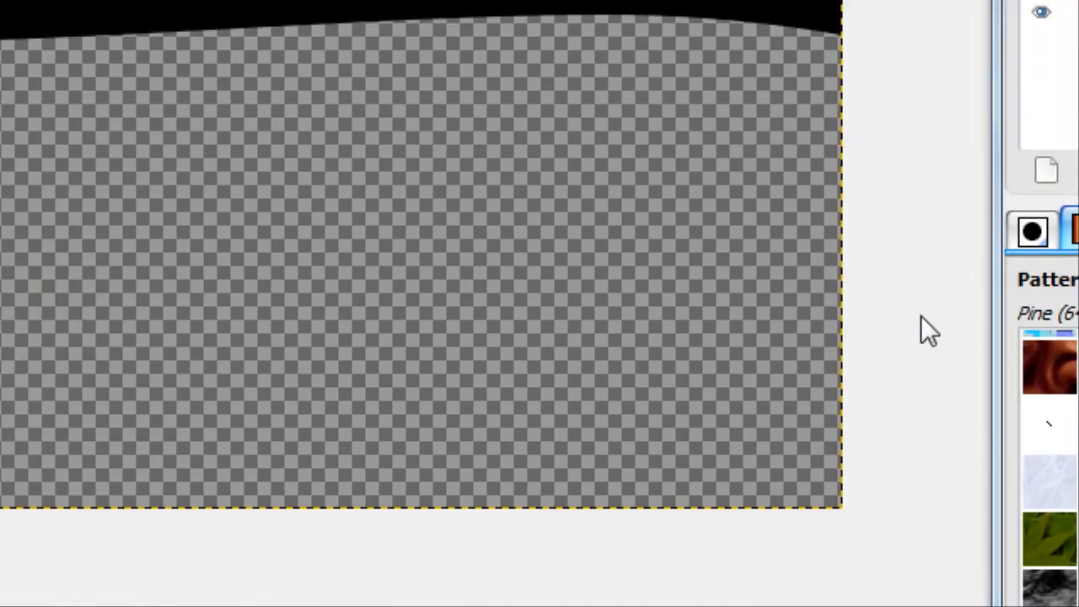
click(742, 177)
click(751, 446)
click(414, 335)
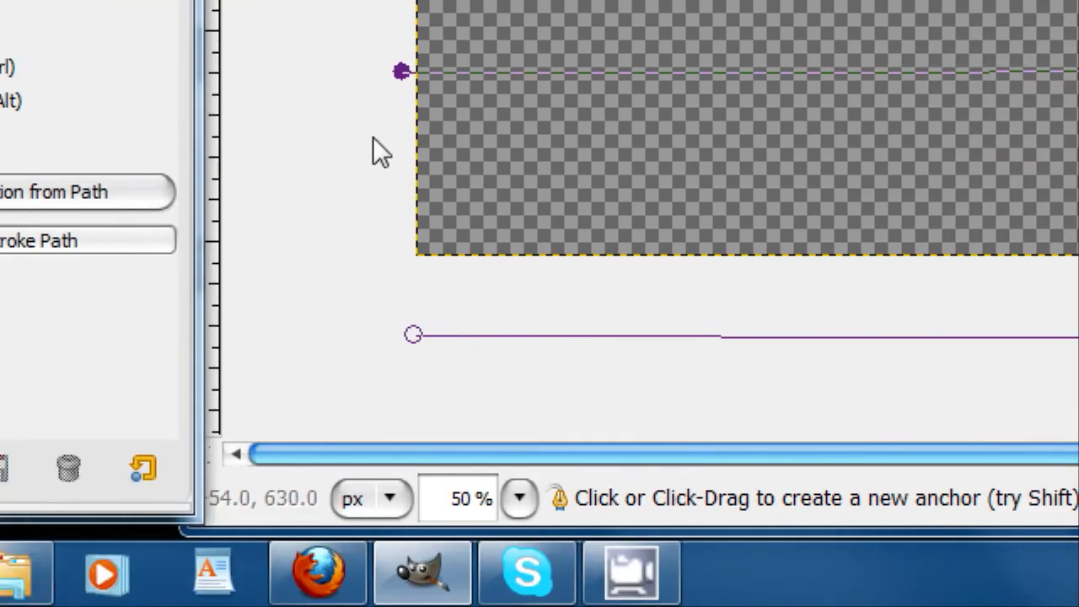
ctrl+click(401, 216)
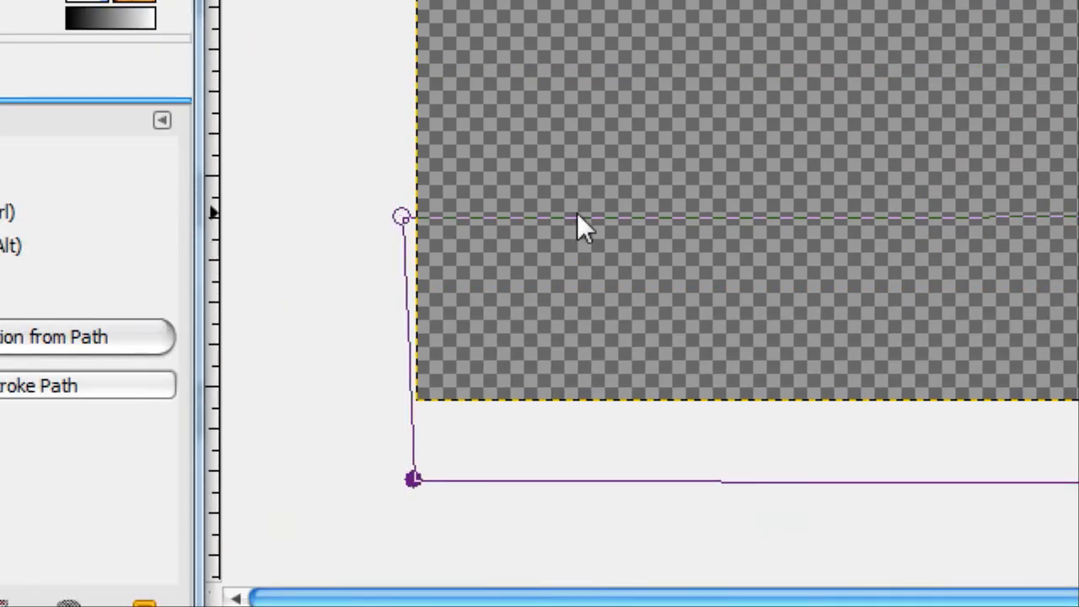
Bend the bottom path's upper edge into a wave and fill the selection made from it with black
drag(577, 218, 563, 167)
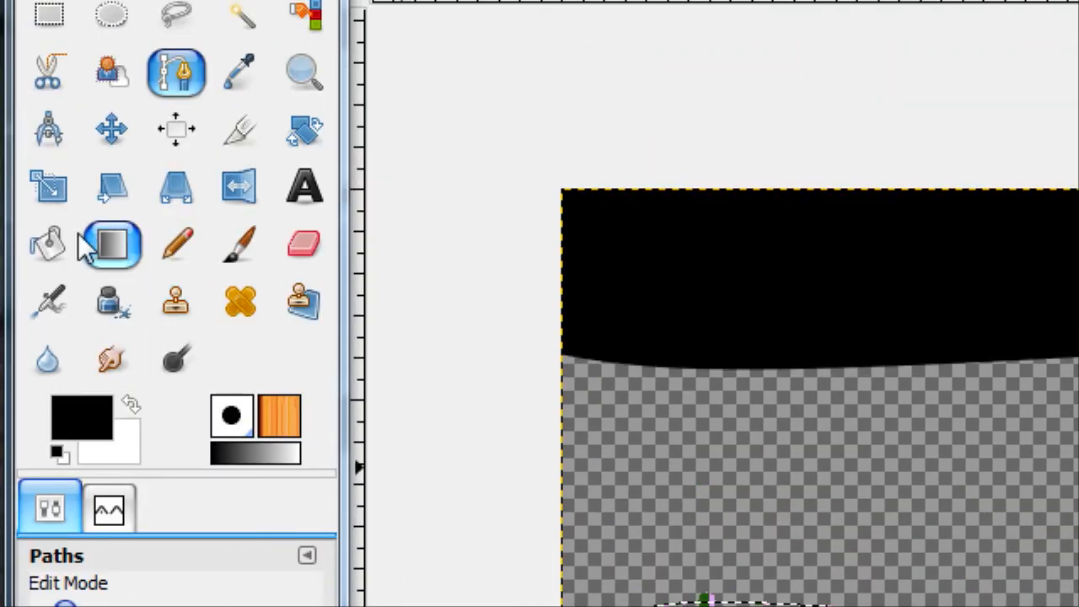
click(52, 244)
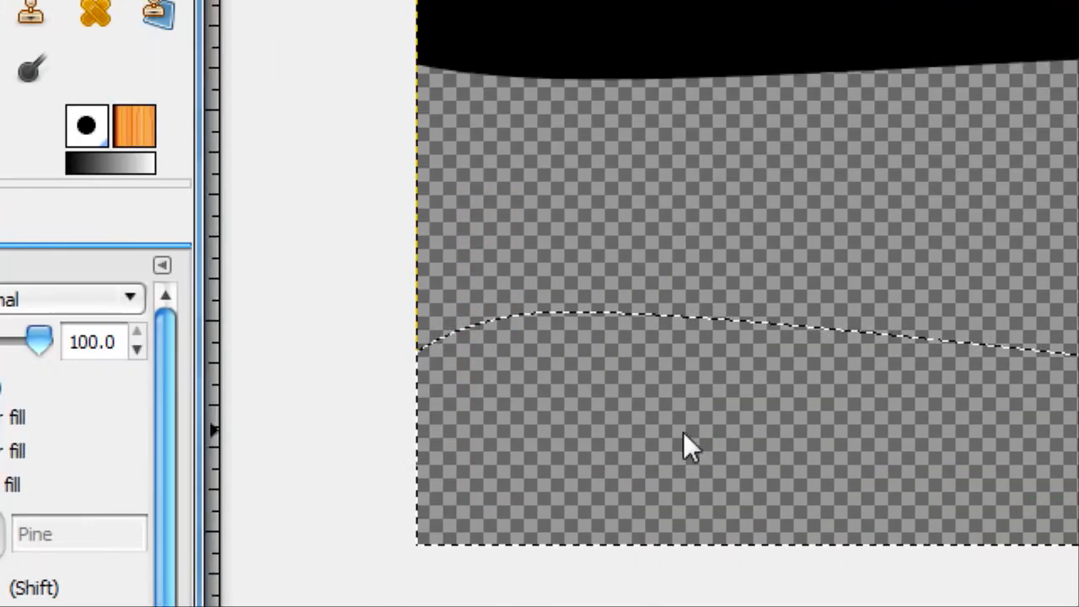
click(686, 326)
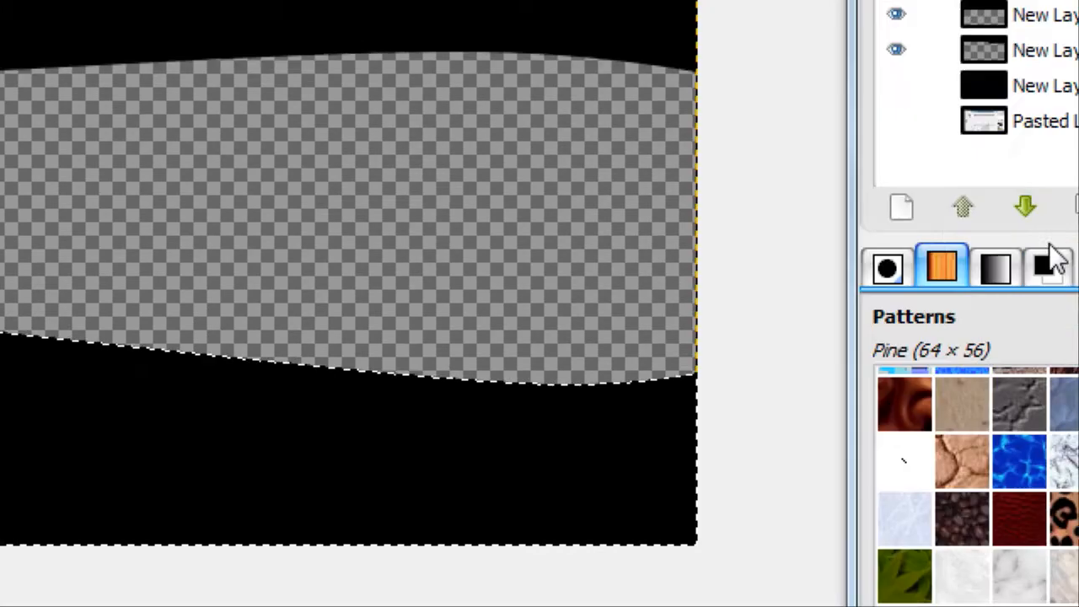
Clear the selection and add another new layer for the next wavy shape
click(902, 207)
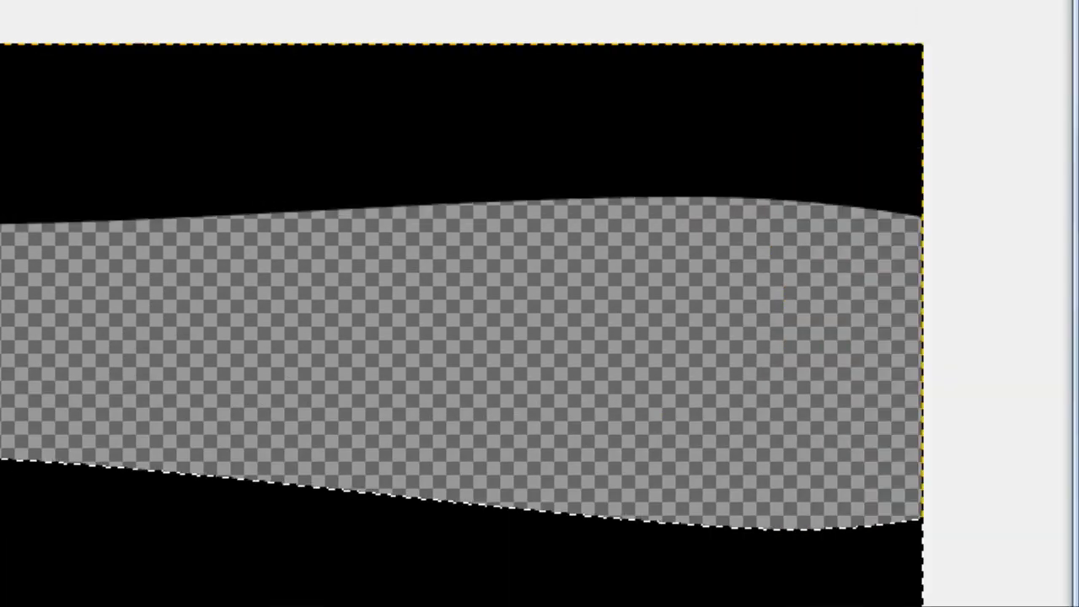
click(354, 464)
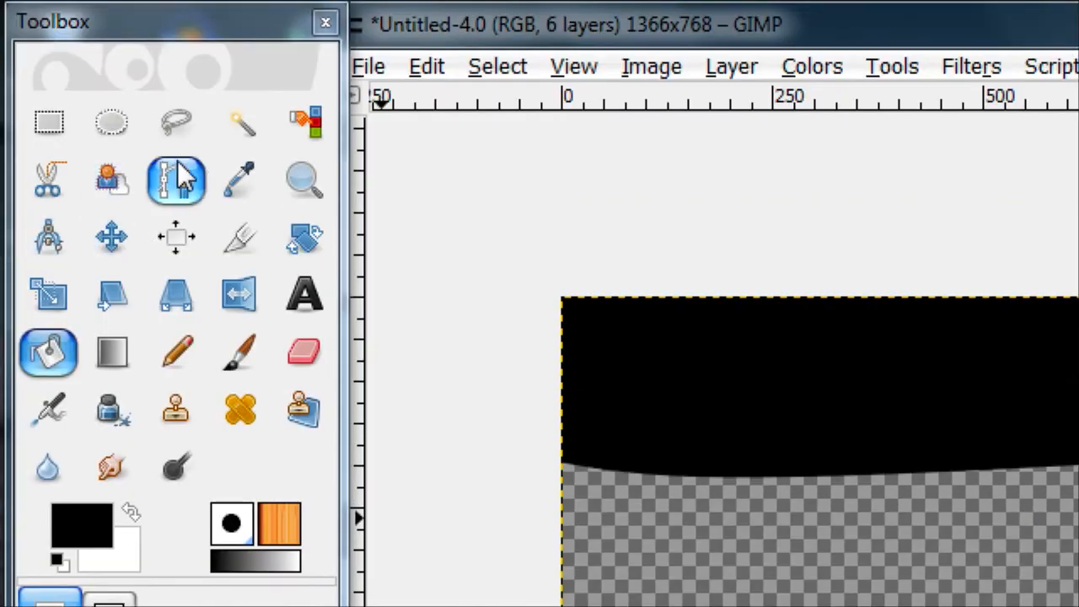
Draw a closed path with the Paths tool around the lowest strip of the canvas, extending past the canvas edges
click(176, 178)
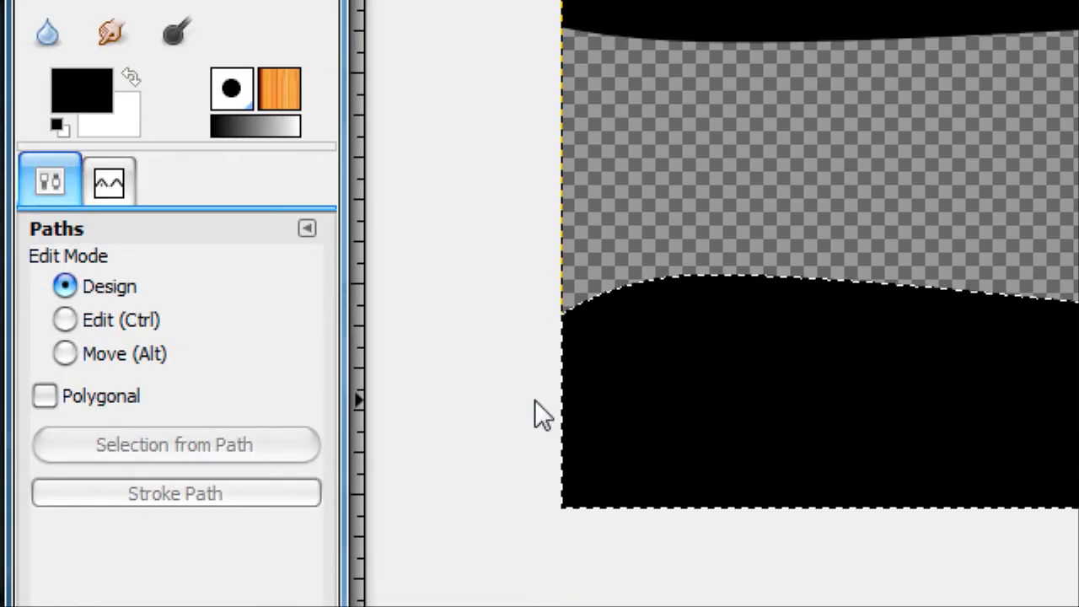
click(534, 399)
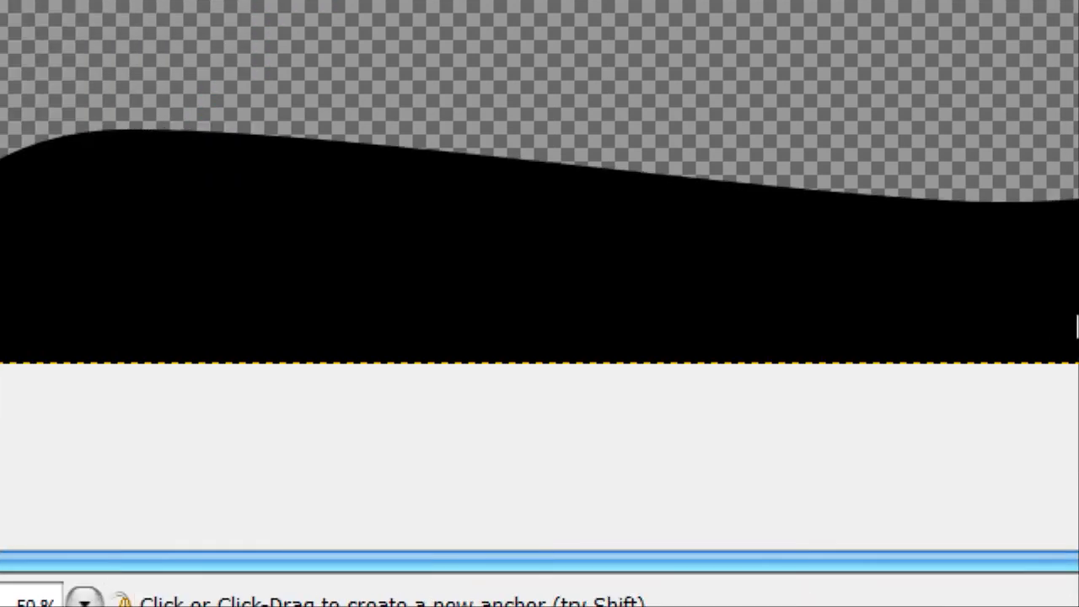
click(722, 283)
drag(865, 327, 843, 332)
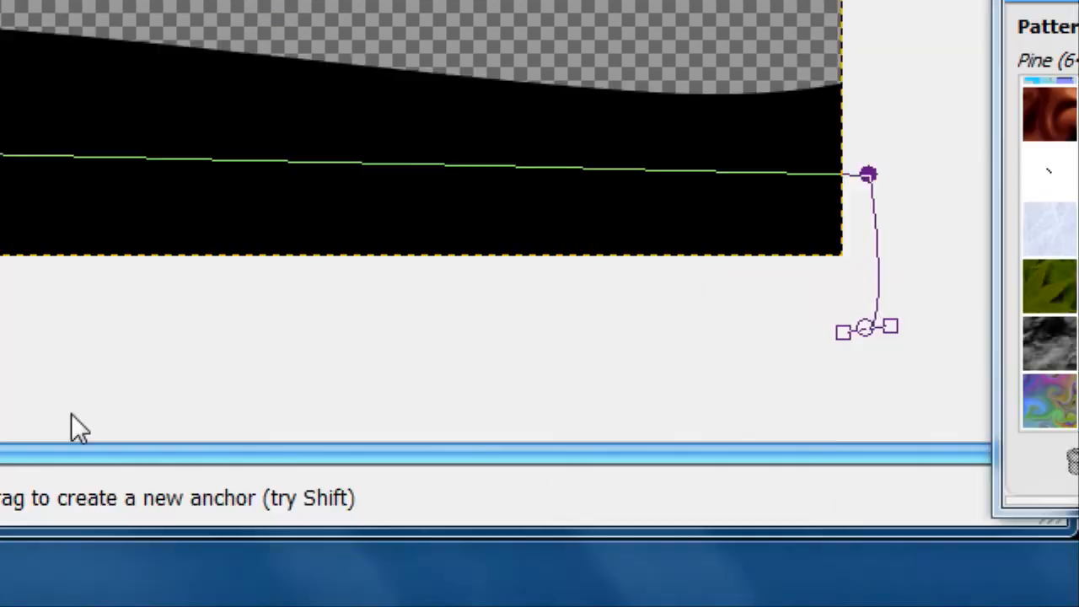
click(368, 319)
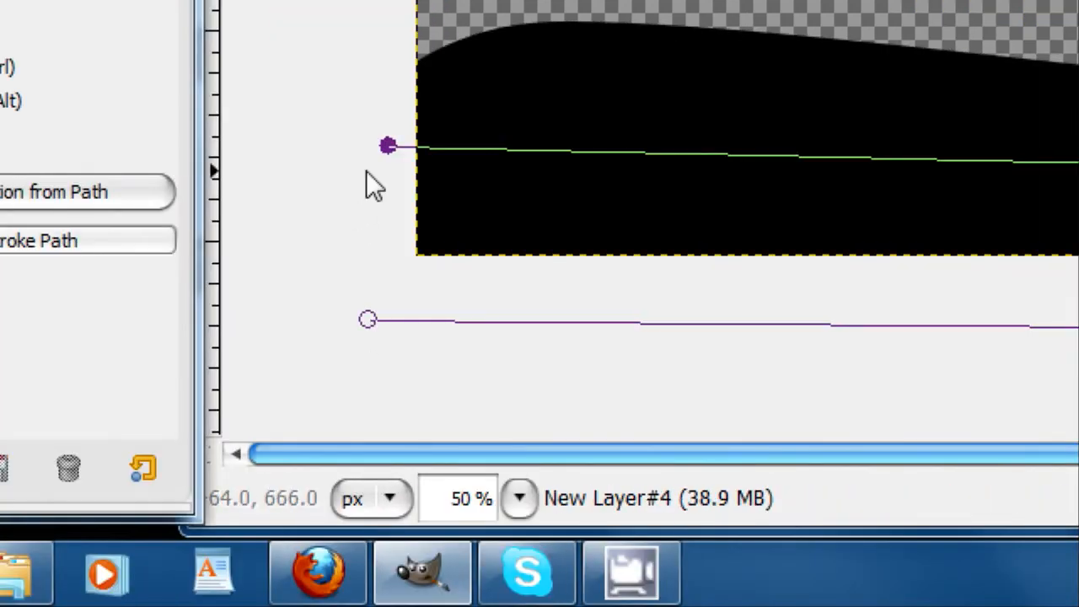
click(388, 147)
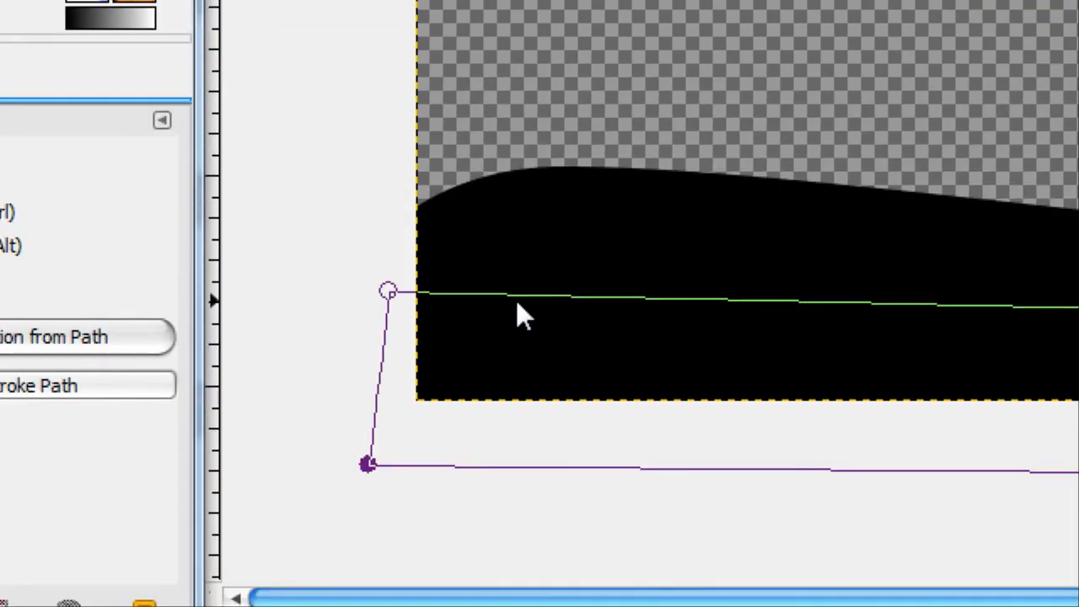
drag(516, 152, 711, 182)
drag(614, 338, 688, 302)
key(ctrl+z)
key(ctrl+z)
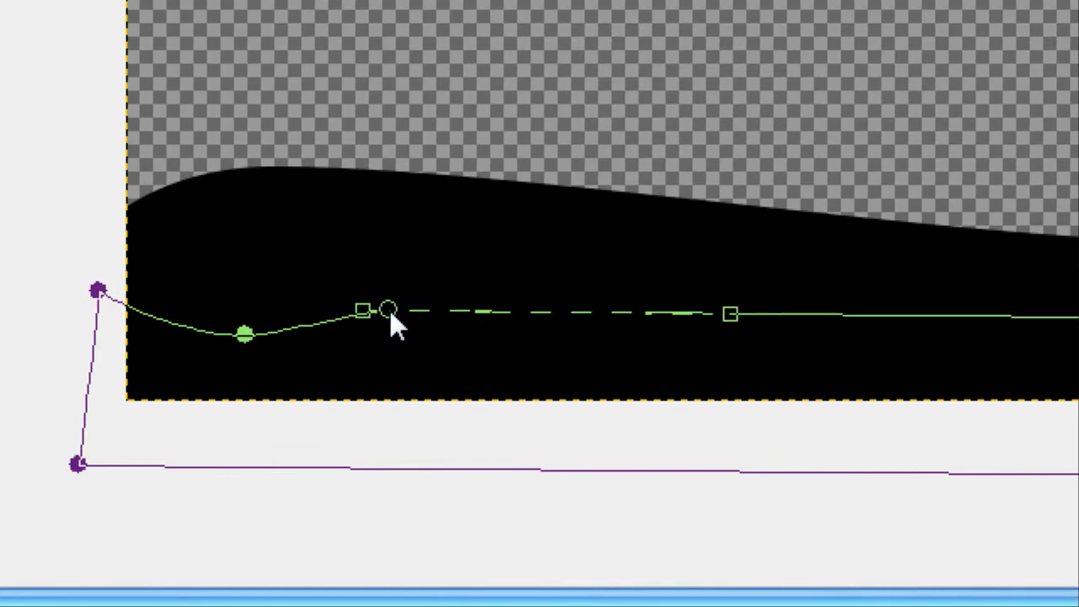
Add anchors near both ends of the bottom path's upper edge and bend the edge into a shallow wave
drag(295, 298, 293, 282)
click(739, 314)
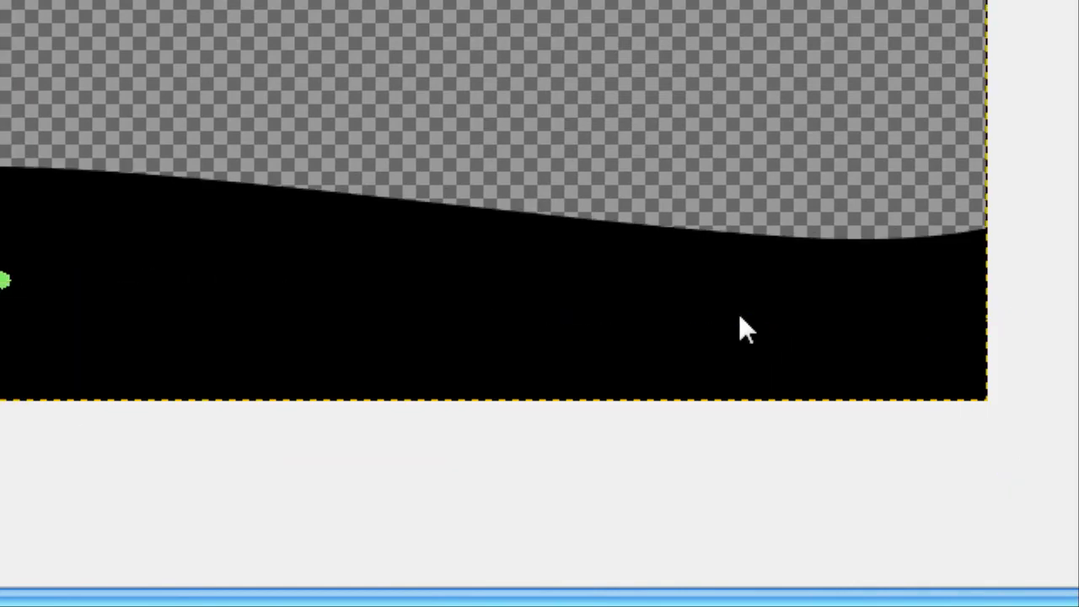
drag(739, 313, 744, 288)
click(287, 280)
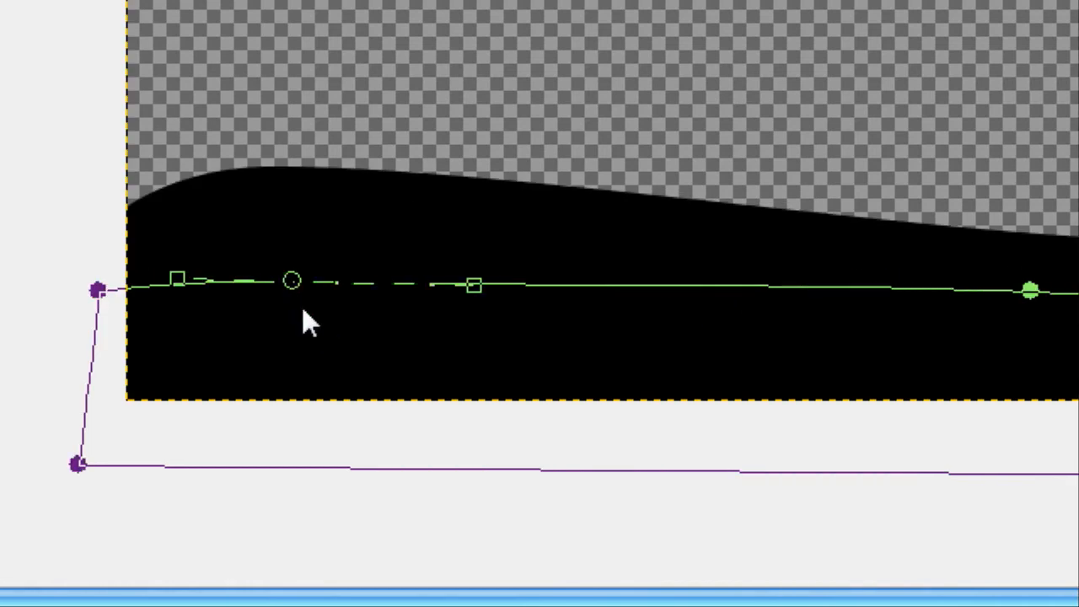
drag(295, 283, 300, 325)
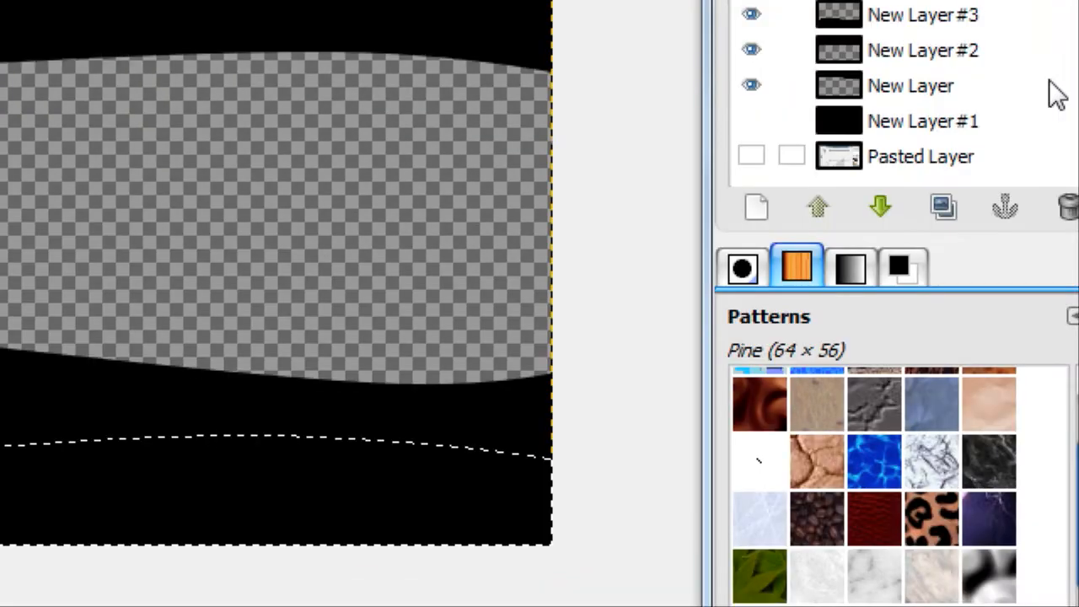
Delete the solid black layer New Layer#1
click(1078, 61)
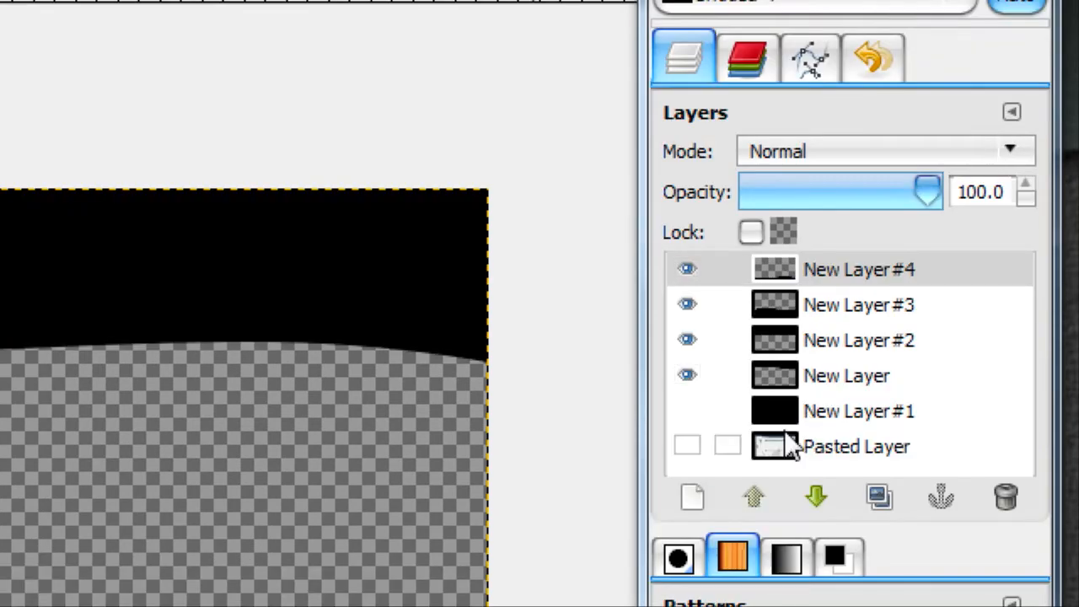
click(788, 412)
click(1016, 497)
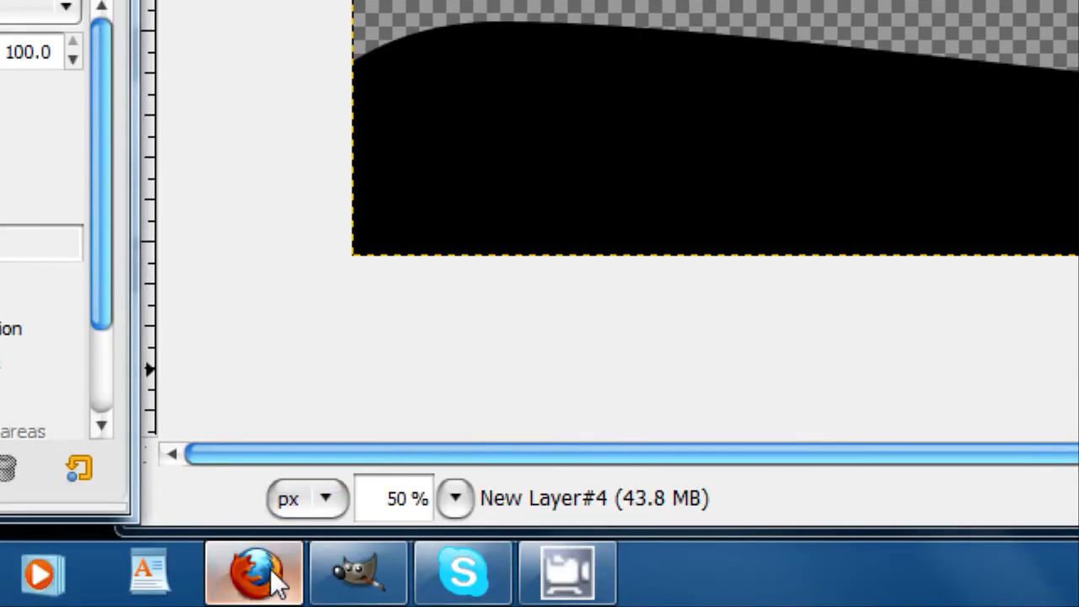
Switch to Firefox, copy the waterfall picture, and paste it into the GIMP image as a new layer
click(268, 573)
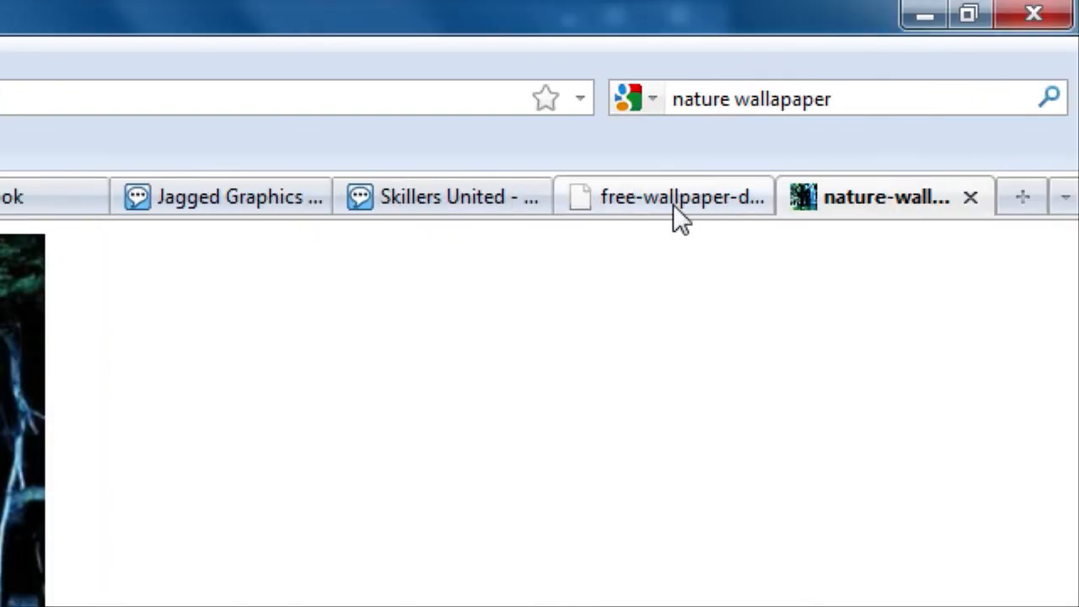
click(675, 213)
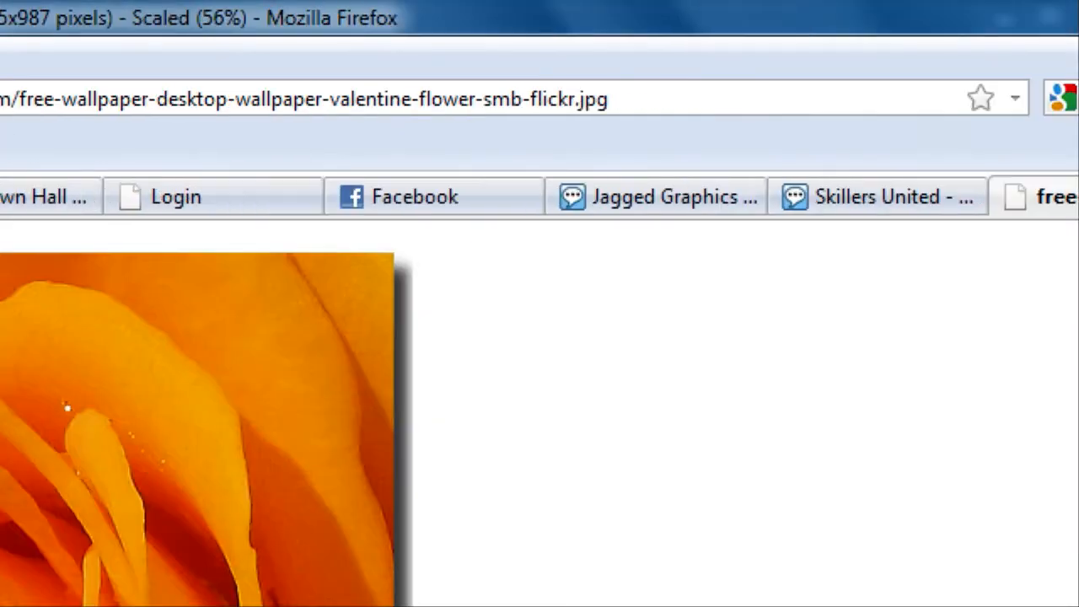
click(1024, 51)
right_click(182, 390)
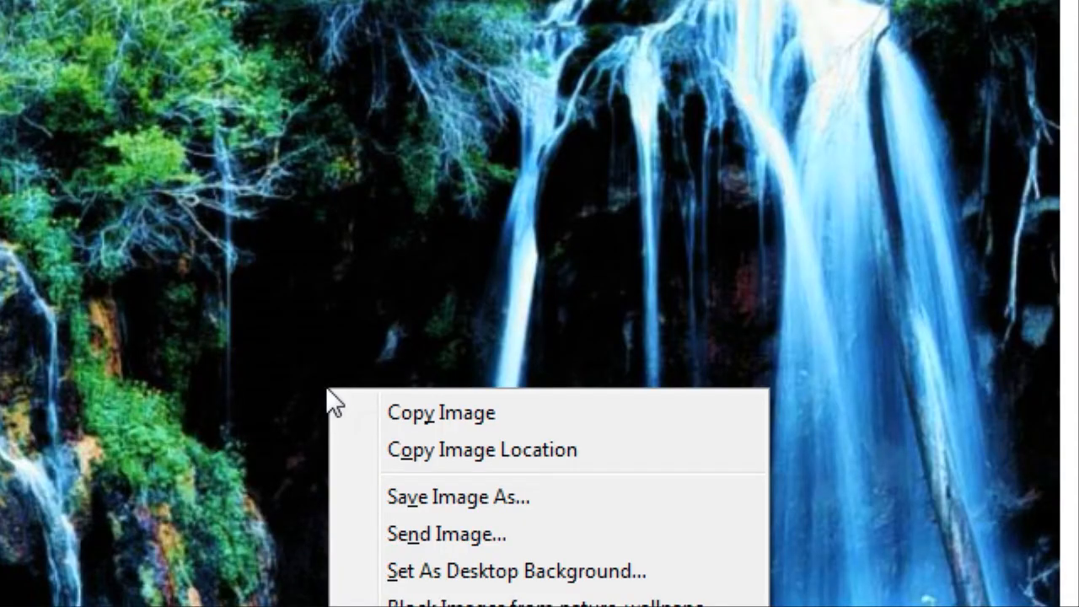
click(260, 429)
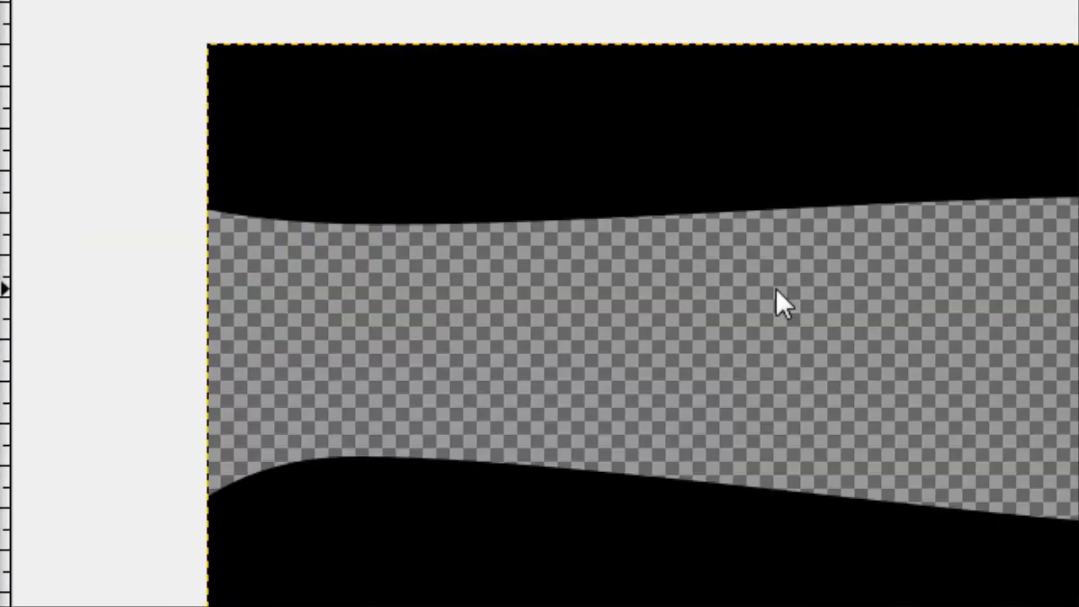
key(ctrl+v)
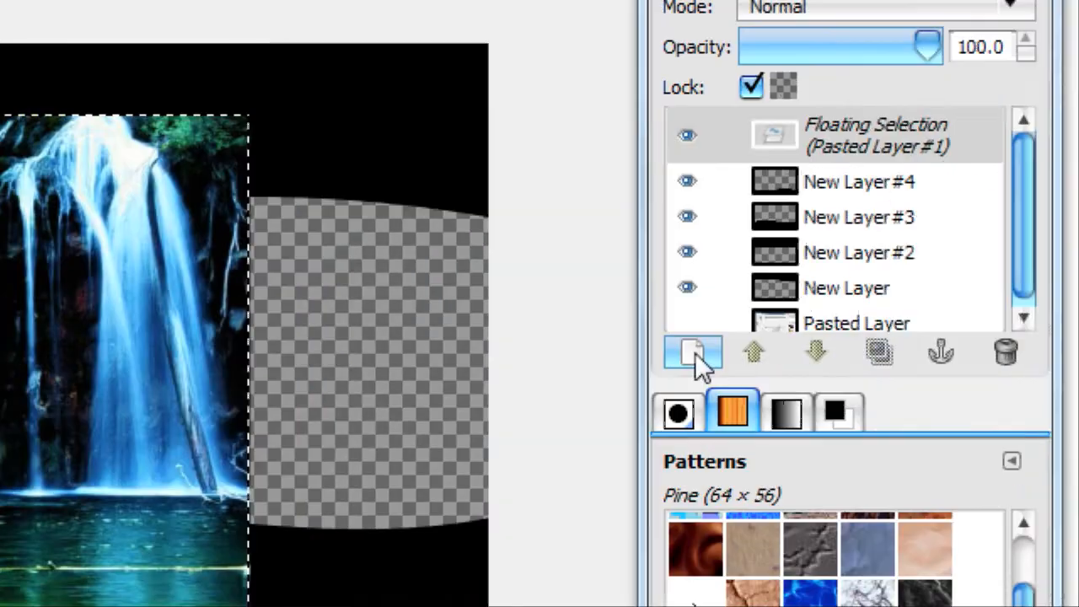
click(694, 353)
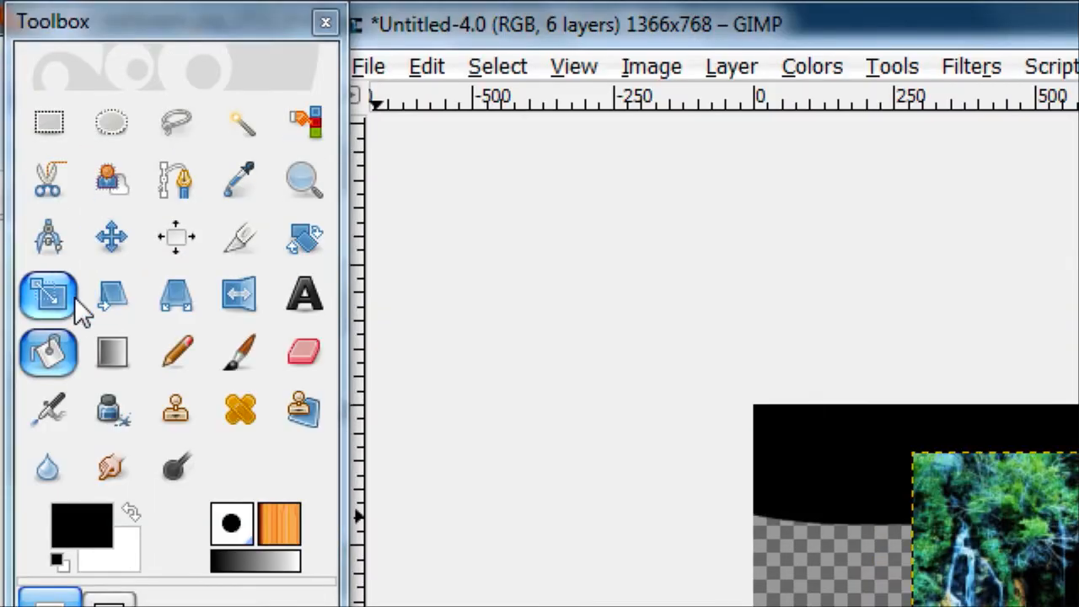
Scale the pasted waterfall layer wider so it extends past both side edges of the canvas
click(75, 300)
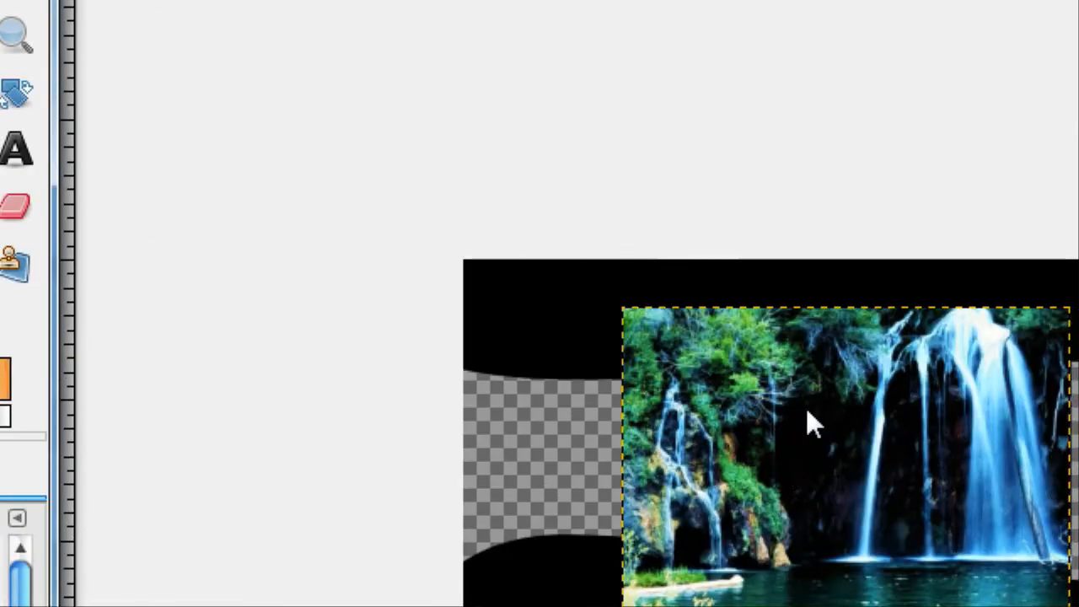
click(806, 408)
drag(734, 332, 452, 316)
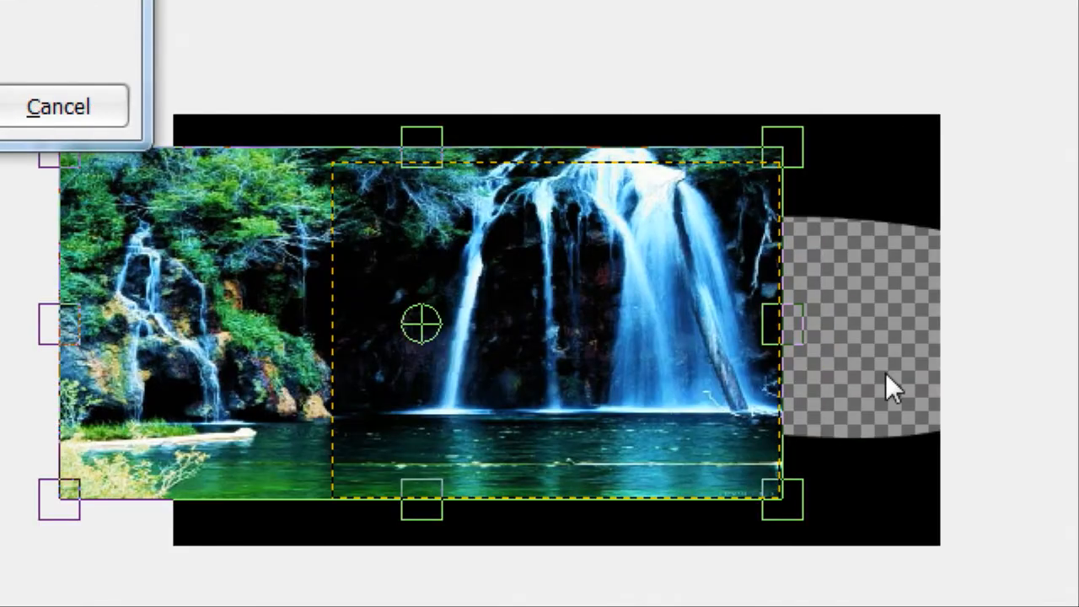
drag(886, 387, 1033, 409)
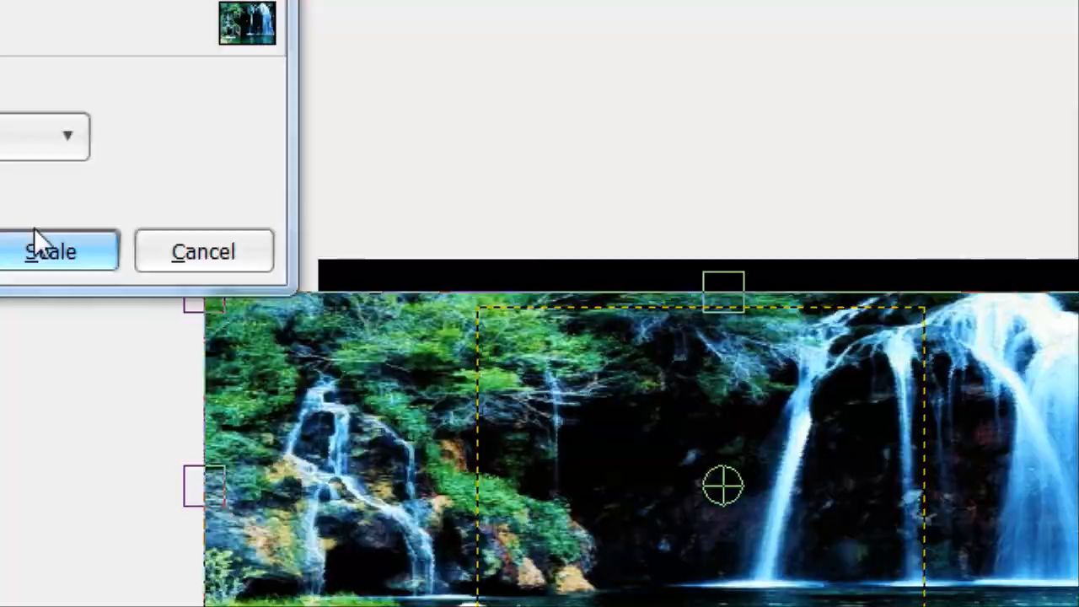
click(35, 237)
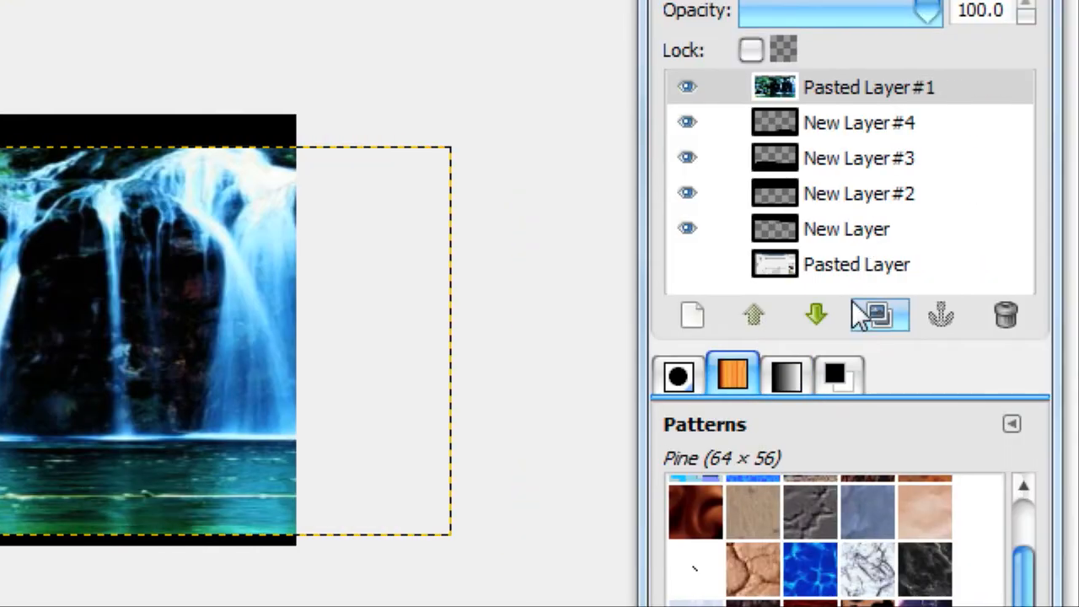
Lower the waterfall layer beneath the black wave layers and fit its boundary to the image size
click(835, 310)
click(836, 311)
click(837, 310)
click(837, 310)
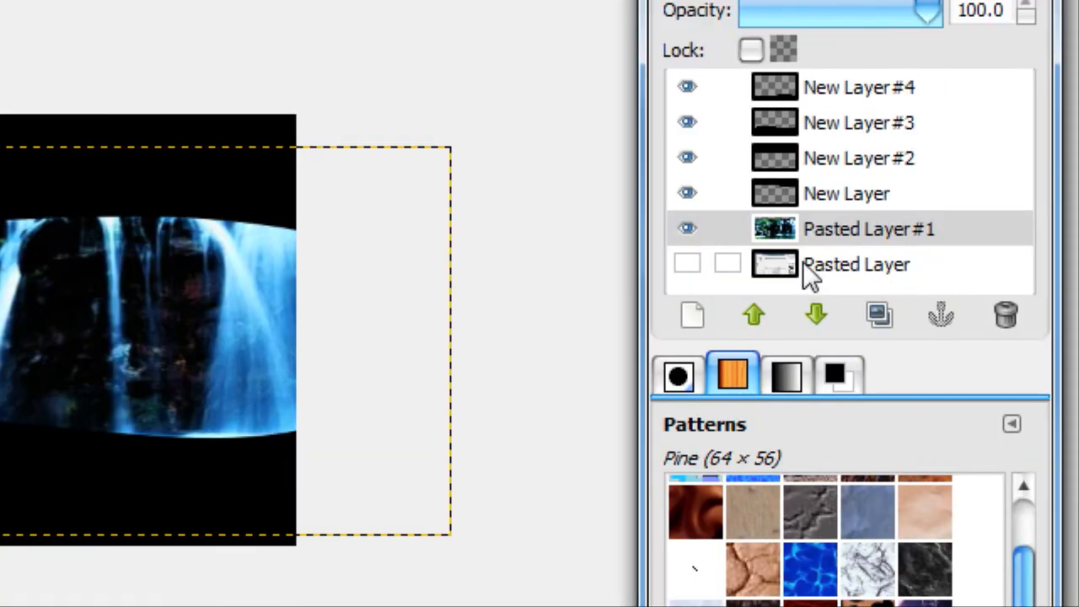
right_click(810, 236)
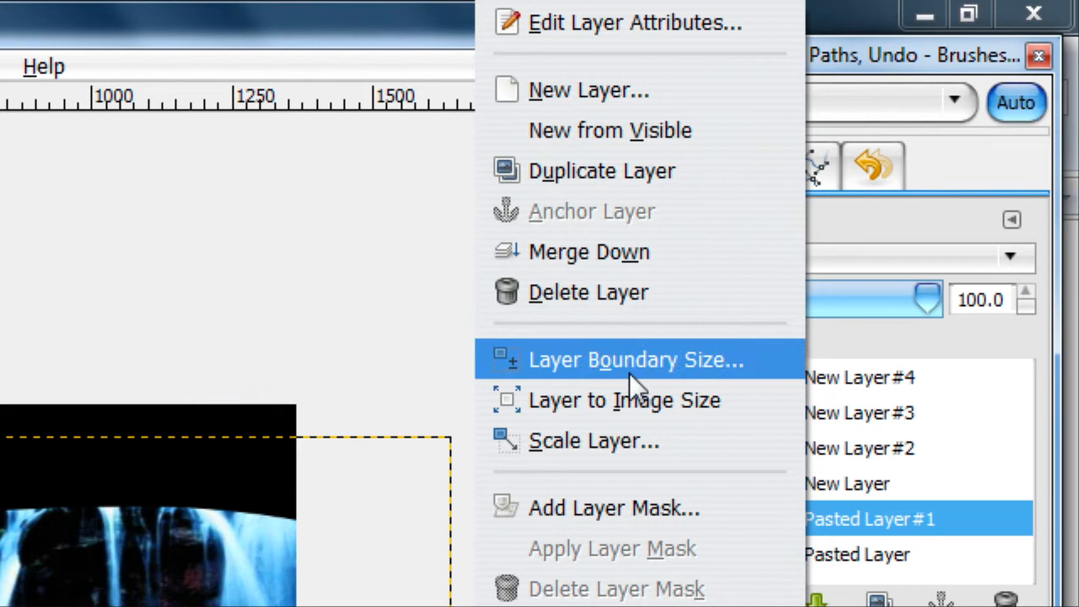
click(609, 115)
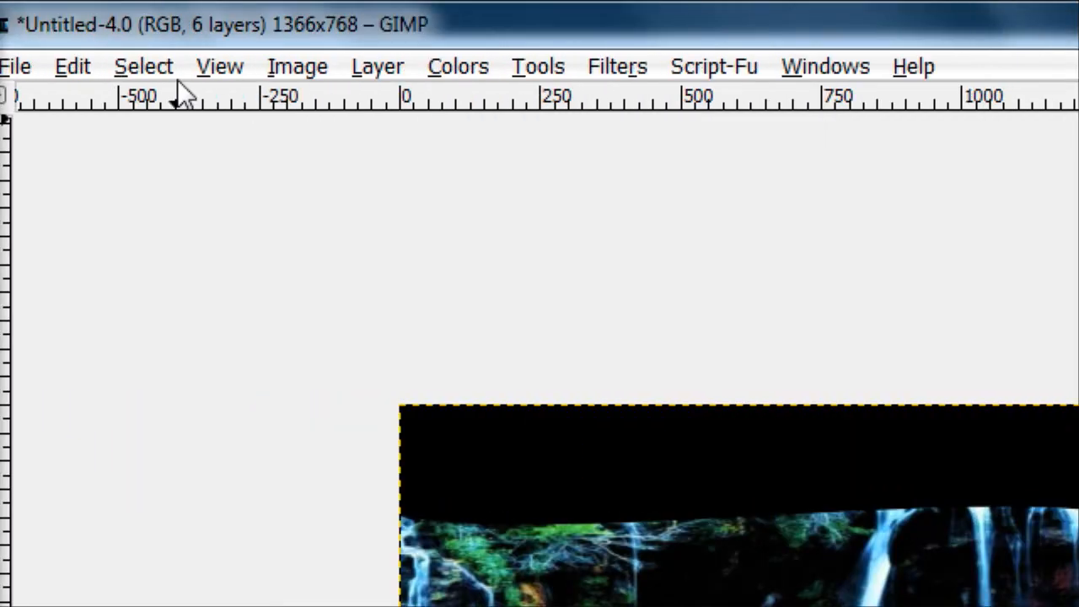
Autocrop the waterfall layer and fit its boundary to the image size again
click(523, 66)
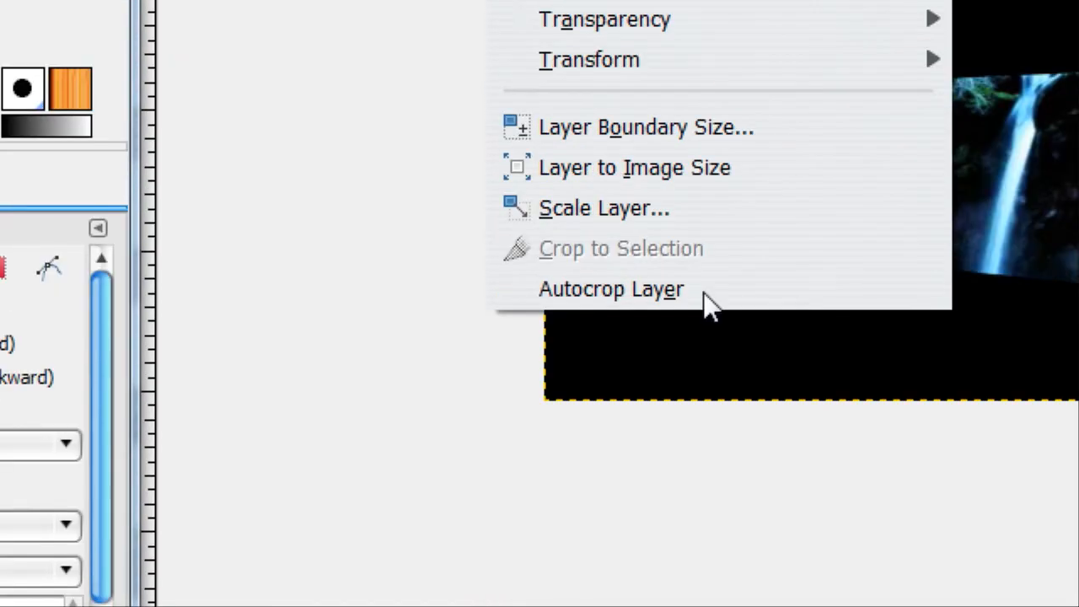
click(701, 291)
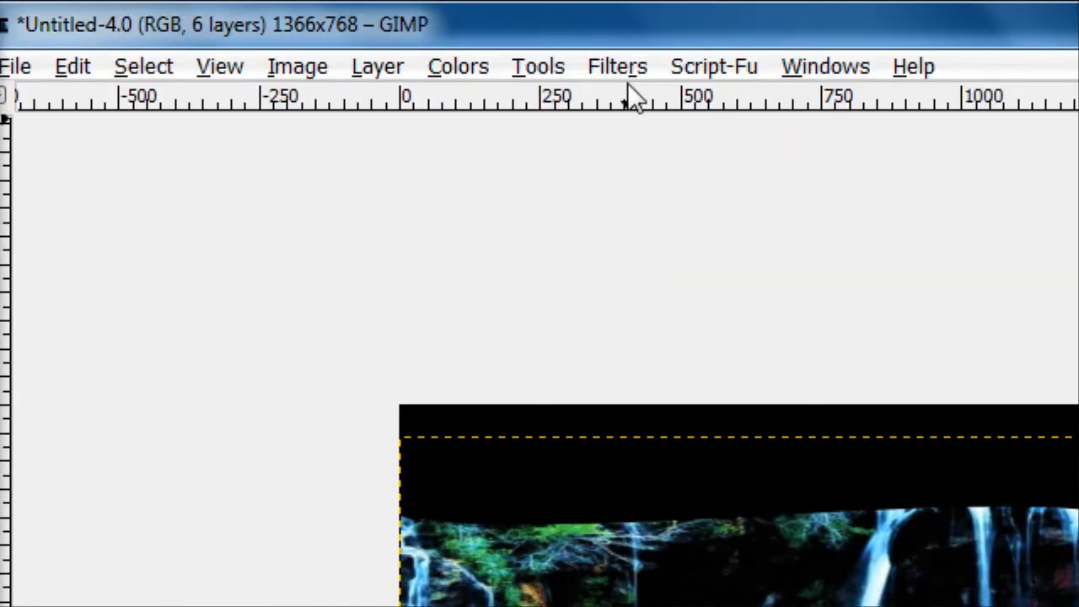
click(625, 71)
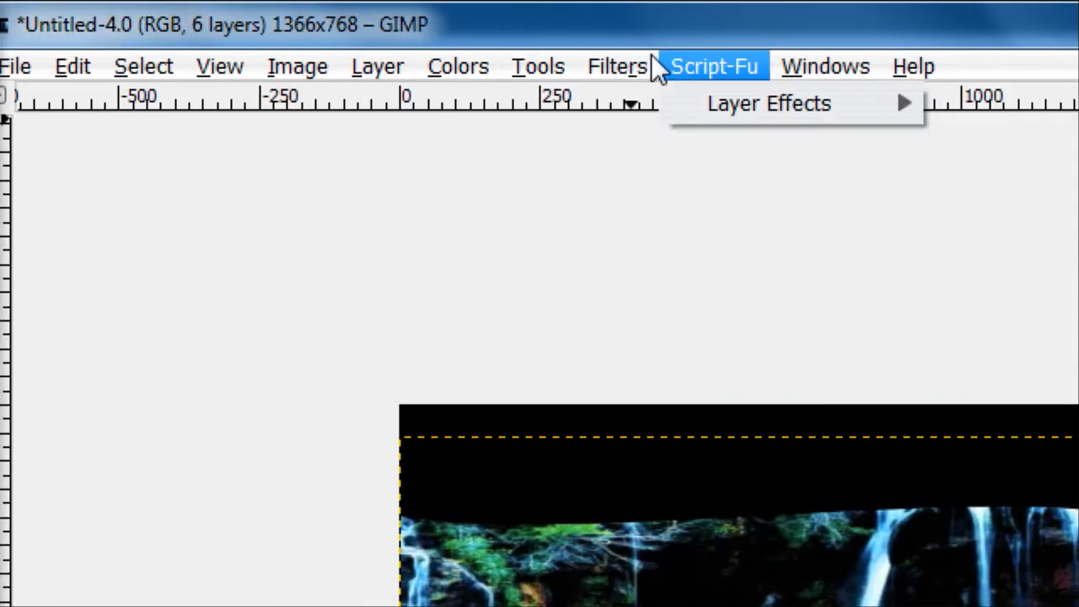
click(1029, 453)
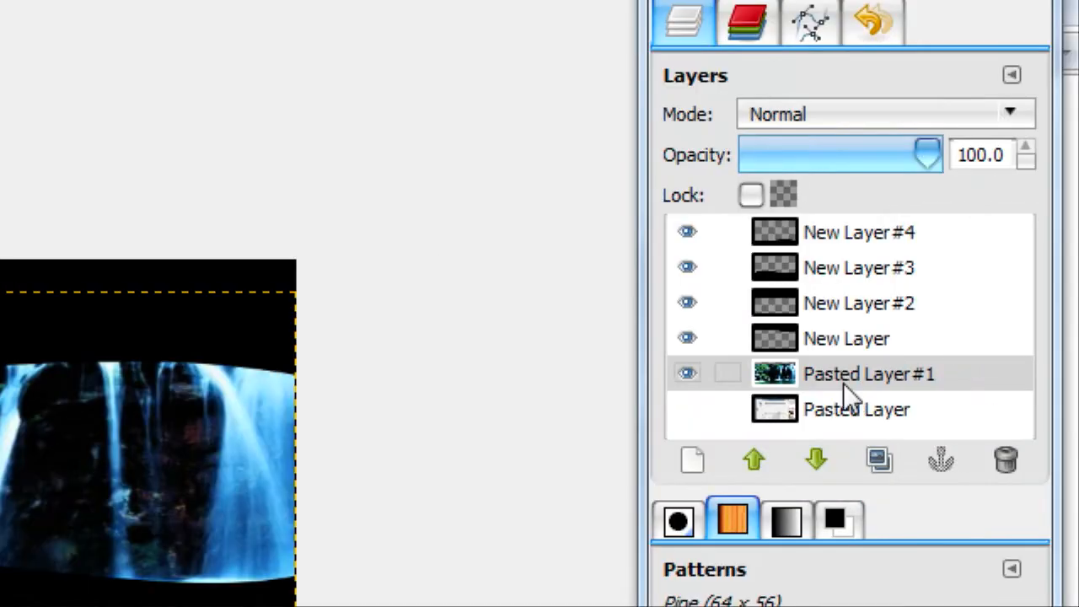
right_click(843, 383)
click(701, 254)
Apply a Gaussian Blur to the waterfall layer with horizontal and vertical radii of 250 px
click(308, 74)
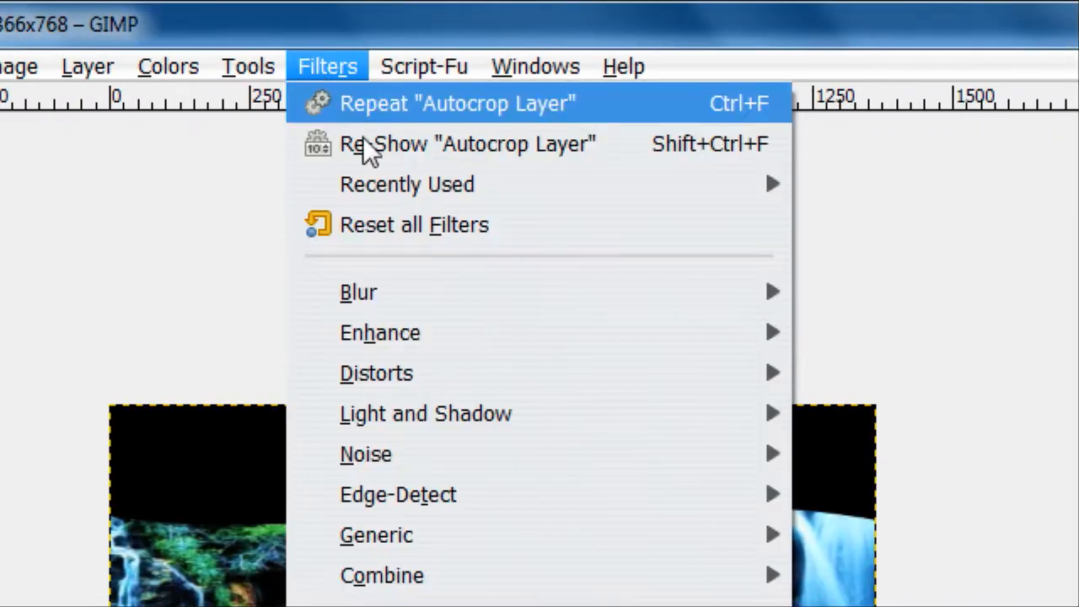
mouse_move(433, 290)
mouse_move(612, 310)
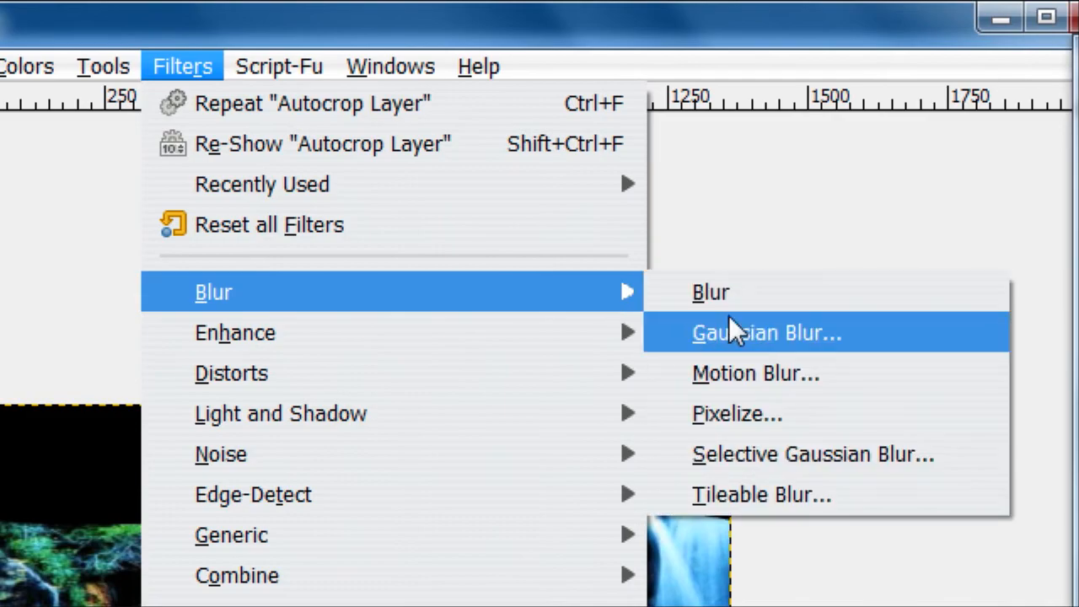
click(730, 329)
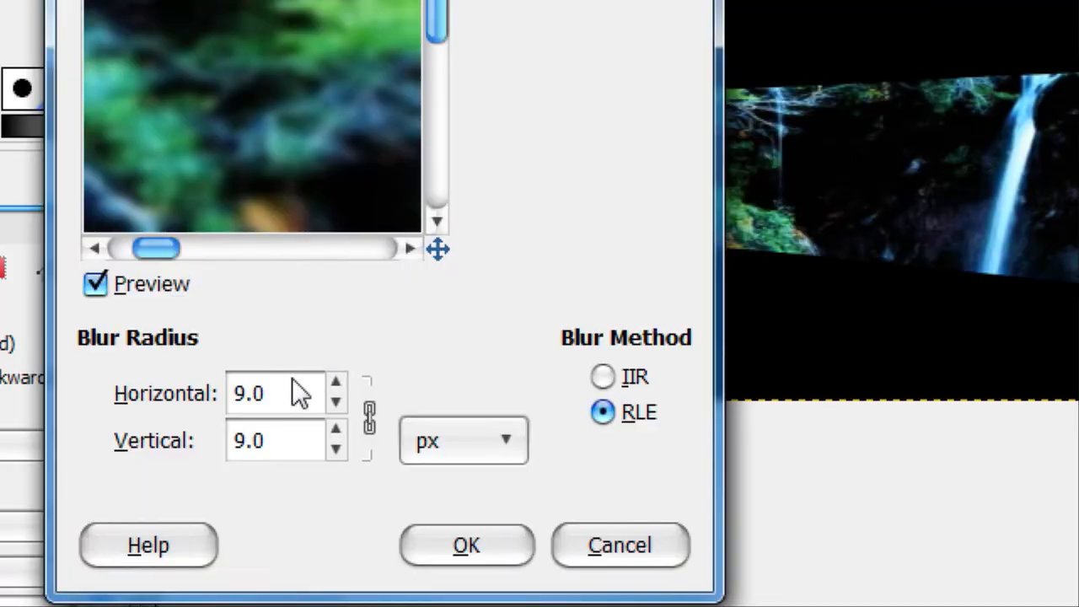
double_click(292, 379)
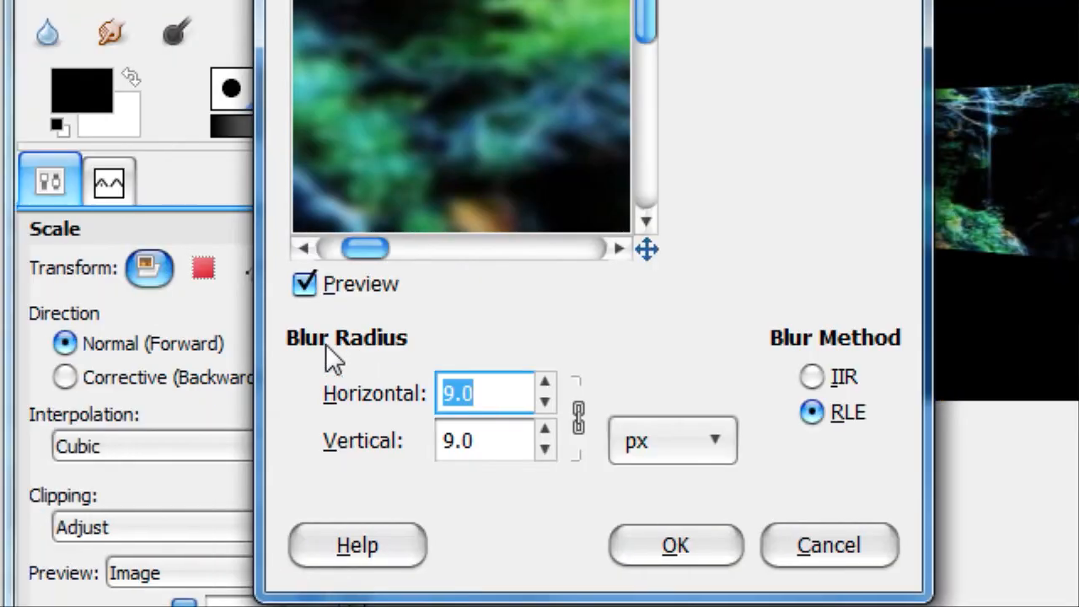
text(250)
key(Return)
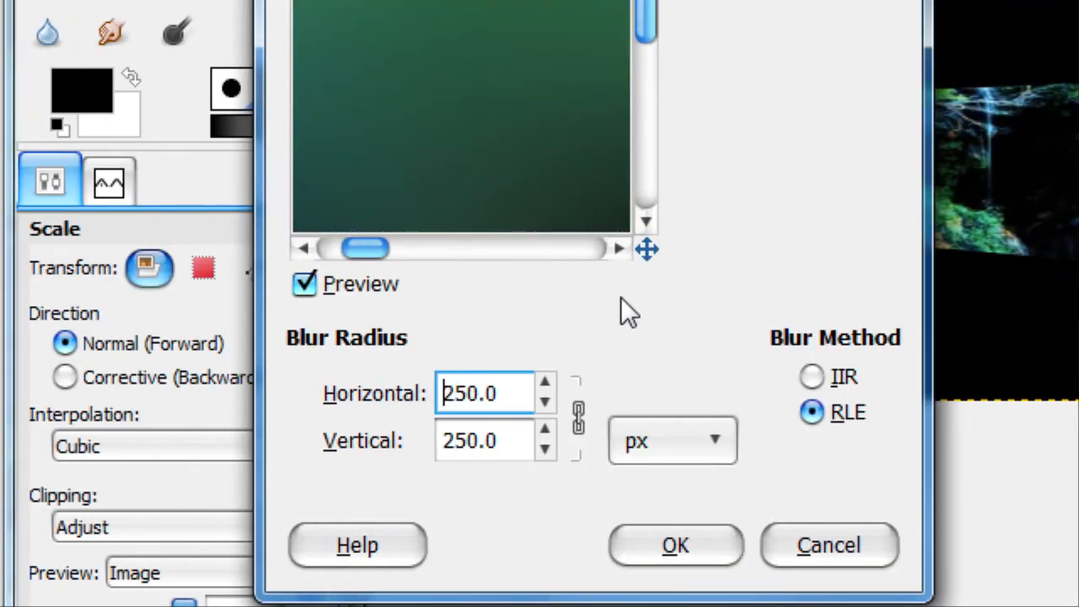
drag(646, 250, 692, 256)
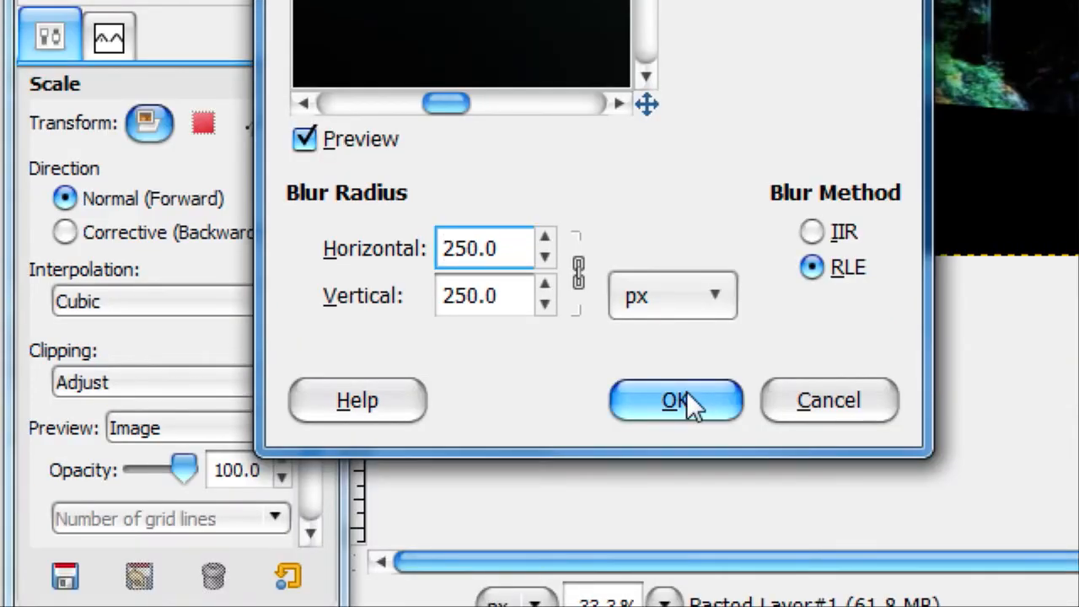
click(685, 548)
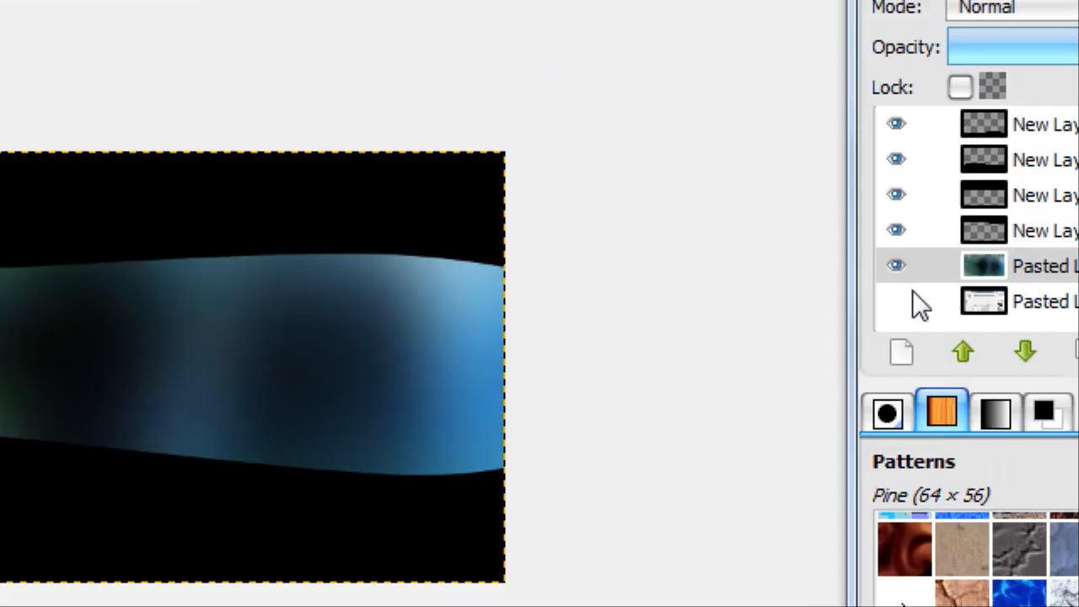
Duplicate the blurred waterfall layer and change the copy's blend mode to one that brightens the colors
click(880, 352)
scroll(1030, 8, down, 3)
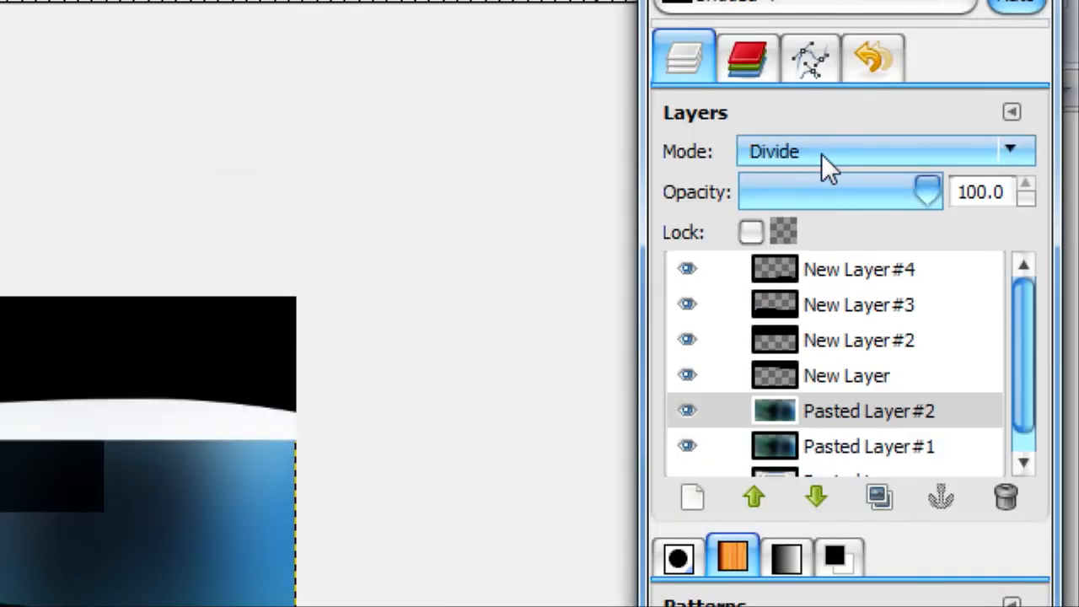
scroll(822, 153, down, 2)
scroll(821, 153, up, 1)
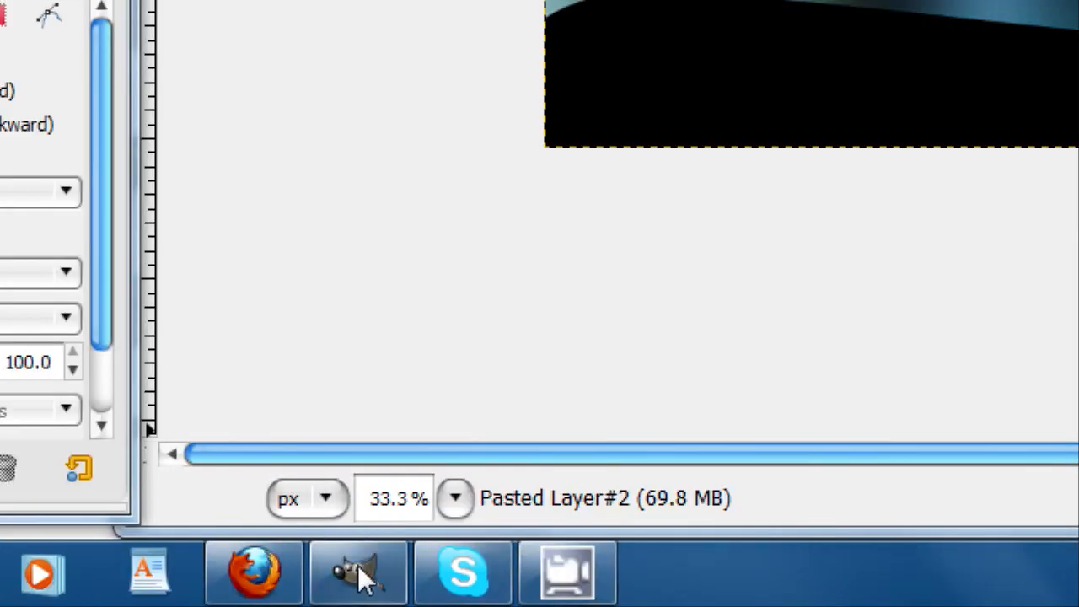
Switch to Firefox, copy the orange rose picture, and paste it into the GIMP image as a new layer
click(281, 577)
click(674, 200)
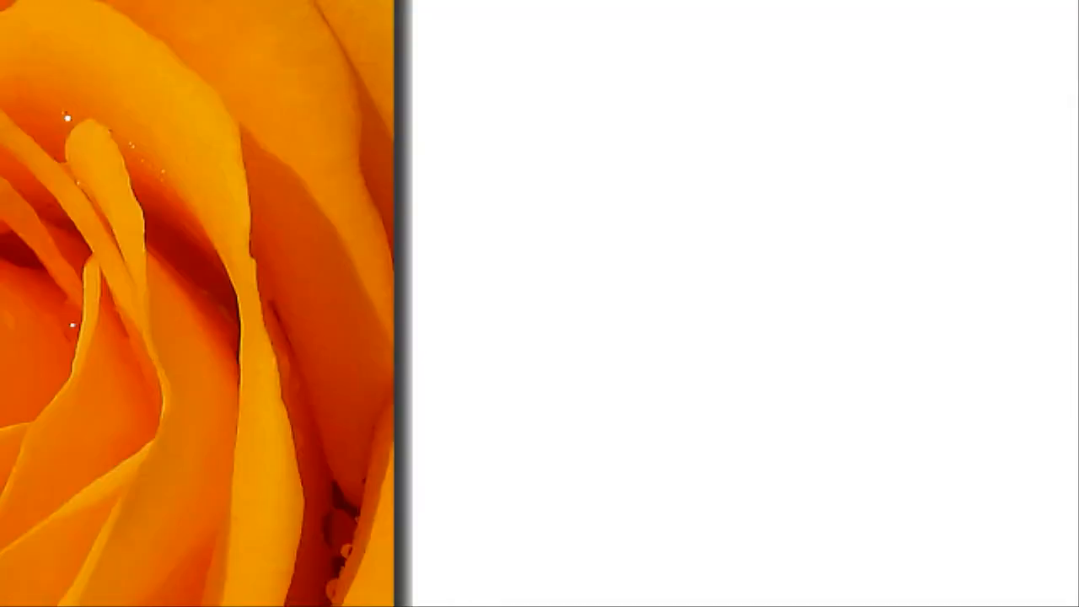
right_click(285, 241)
click(431, 262)
click(360, 559)
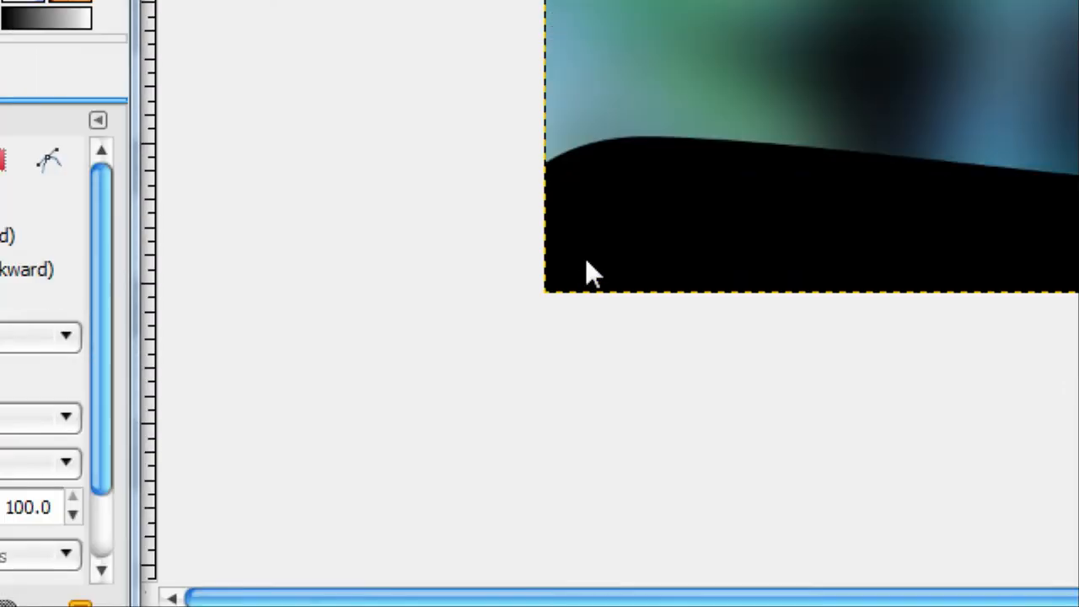
key(ctrl+v)
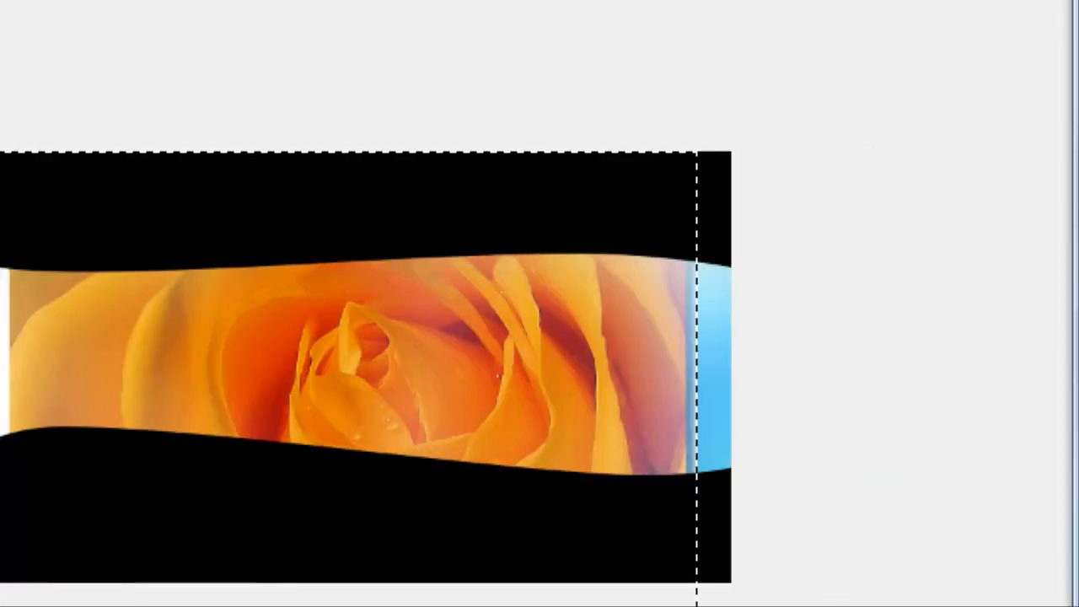
click(838, 352)
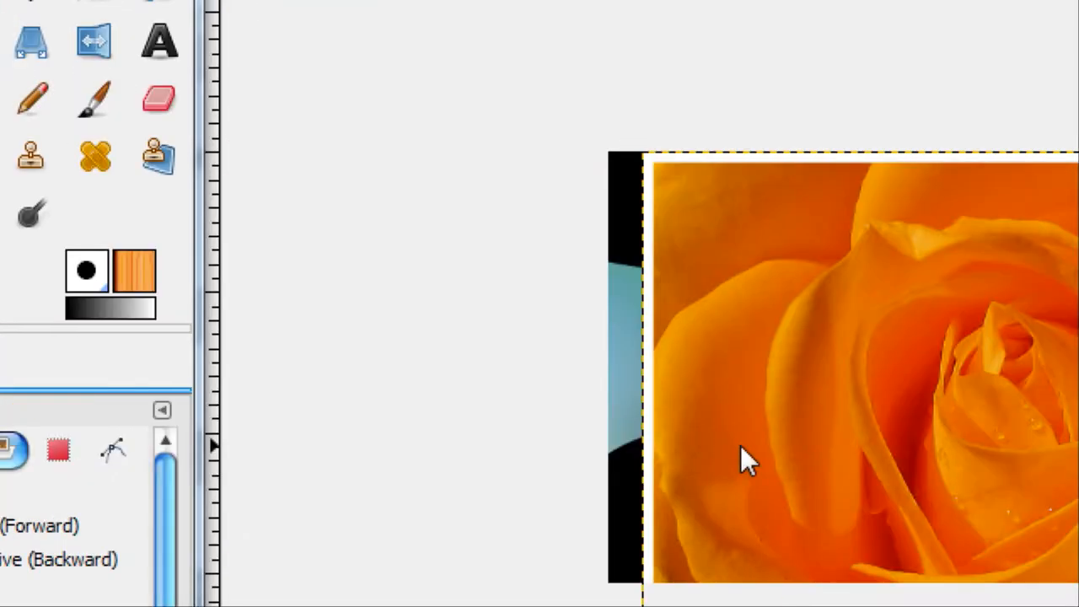
Reposition and scale the pasted rose layer so it covers the whole canvas
drag(908, 532, 727, 498)
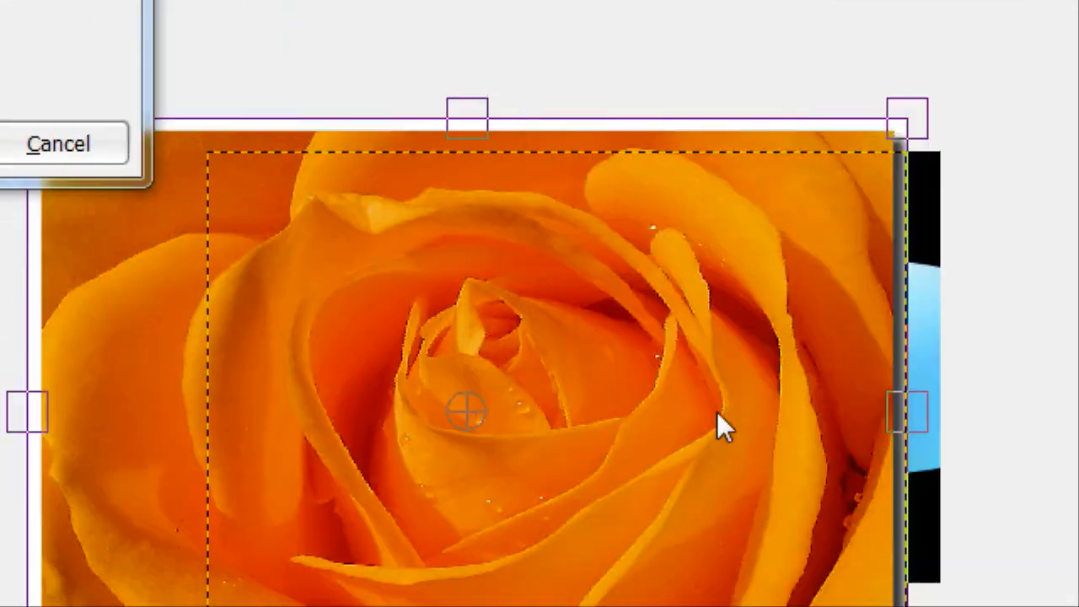
drag(717, 412, 769, 410)
click(310, 300)
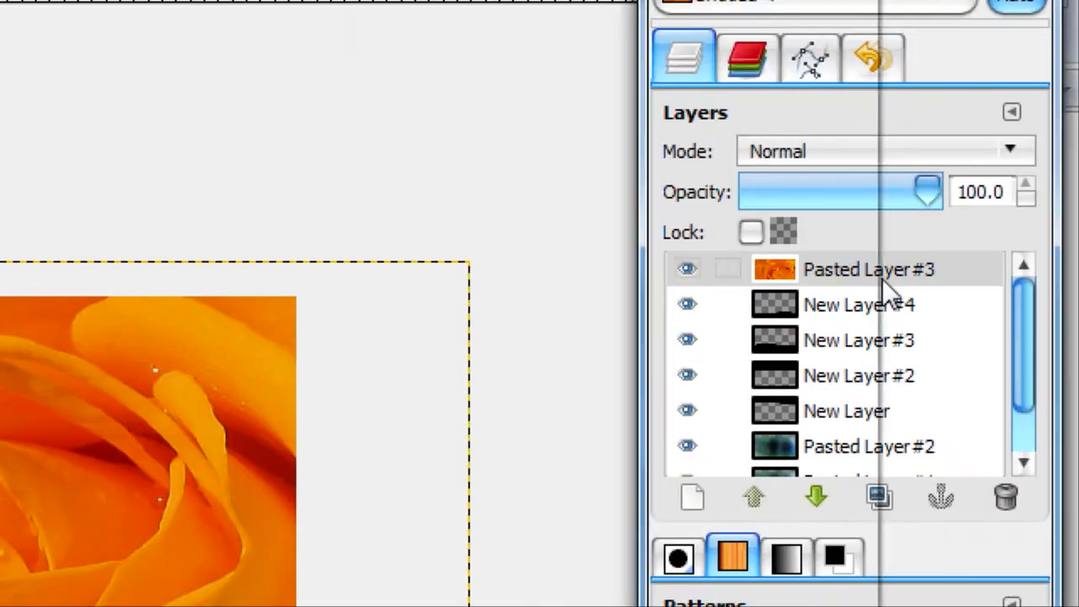
Fit the rose layer's boundary to the image size and lower it beneath the black wave layers
right_click(882, 278)
click(729, 292)
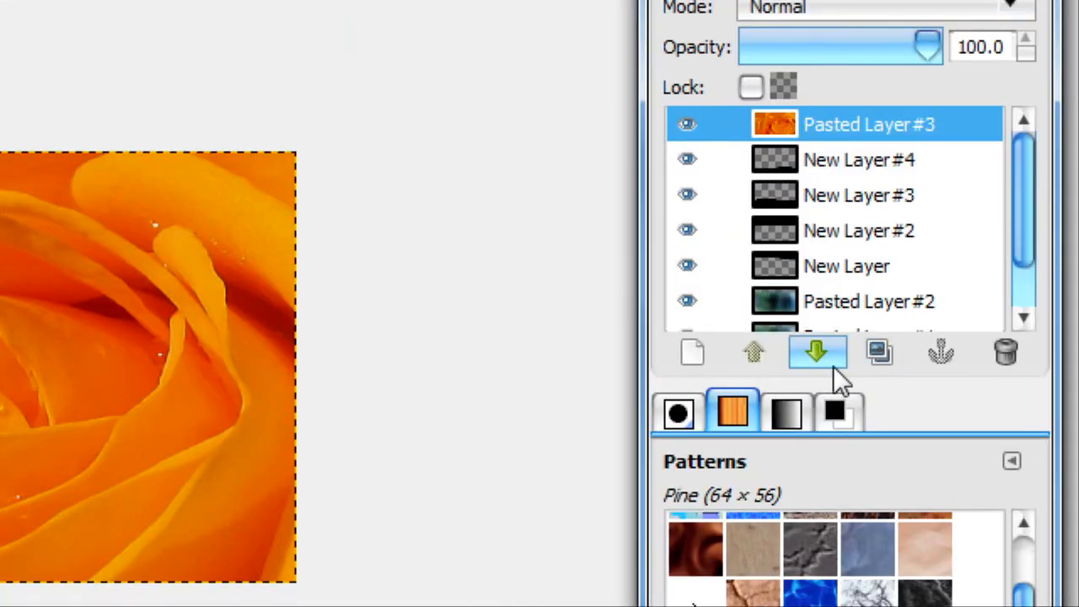
click(815, 352)
click(816, 352)
click(816, 352)
click(816, 352)
Duplicate the orange rose layer beneath the black waves and select the original, Pasted Layer #3
click(191, 68)
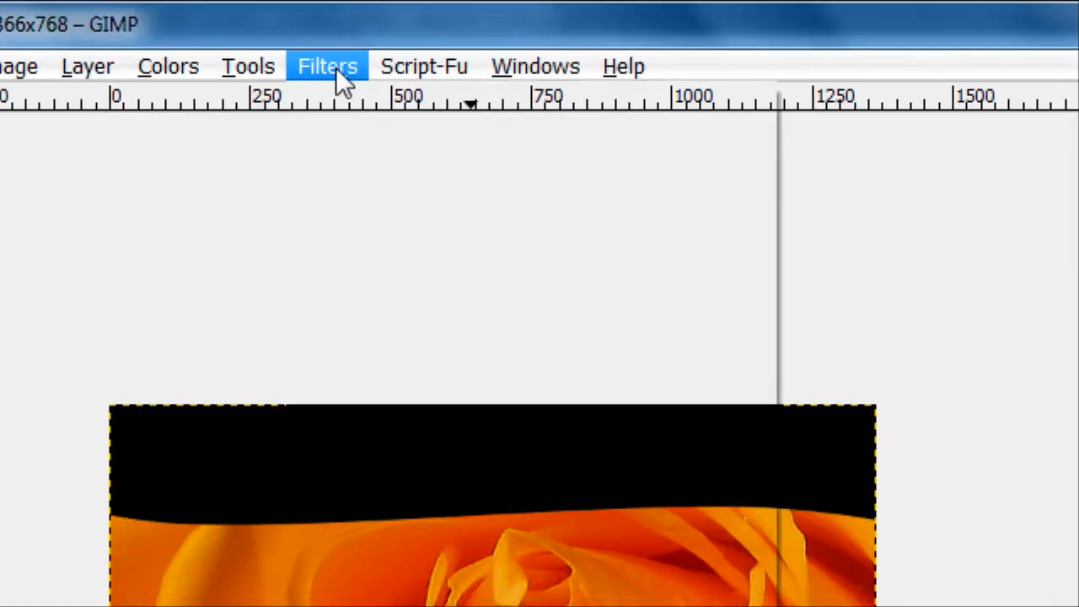
click(191, 70)
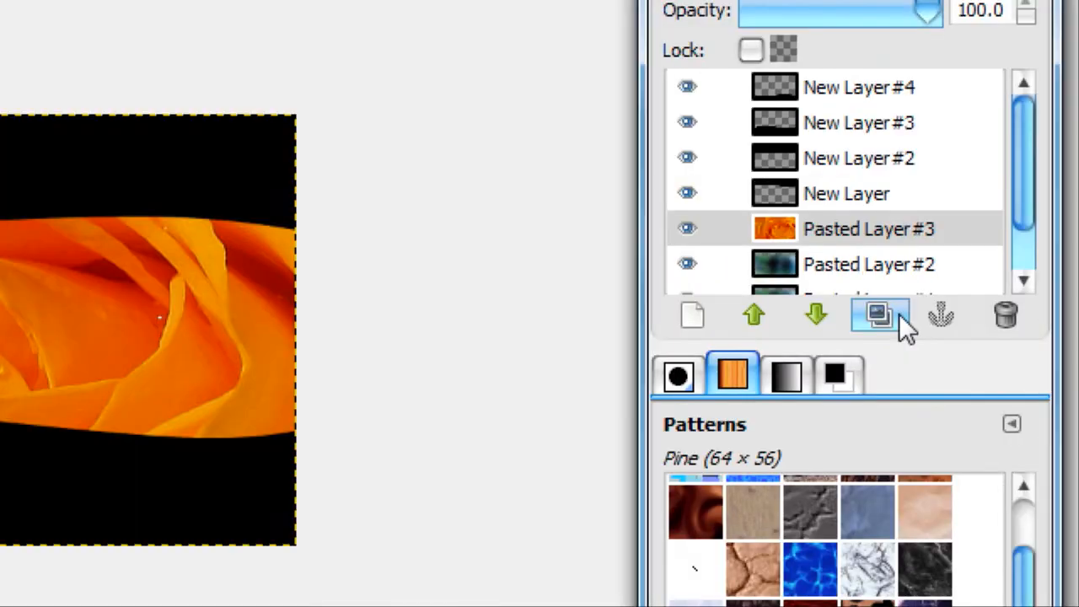
click(892, 459)
click(835, 410)
Apply a Gaussian Blur with a 250 px horizontal and vertical radius to the original rose layer
click(328, 67)
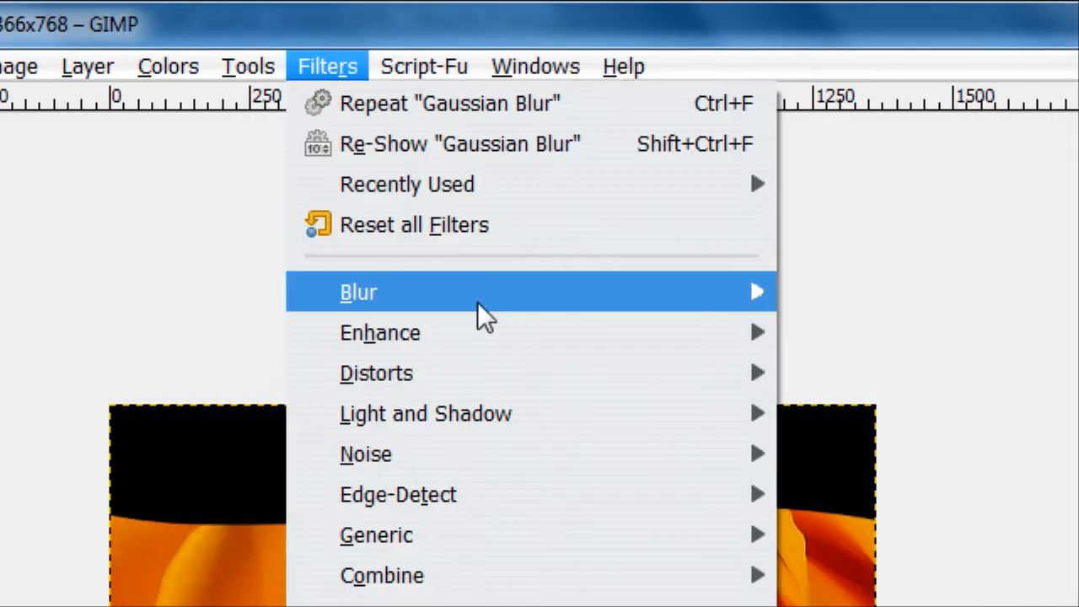
mouse_move(482, 308)
click(946, 345)
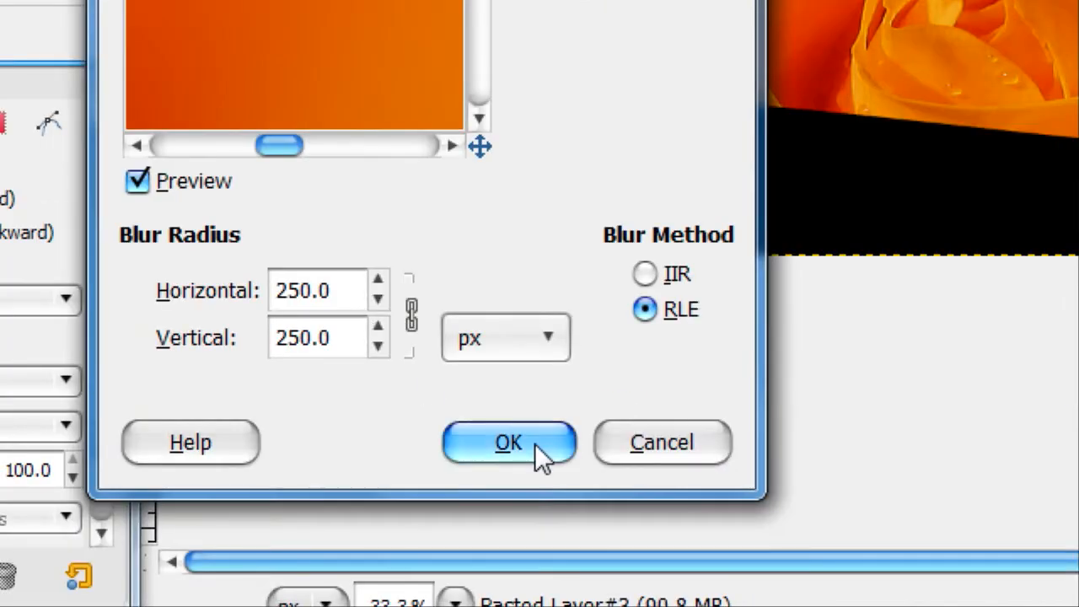
click(393, 600)
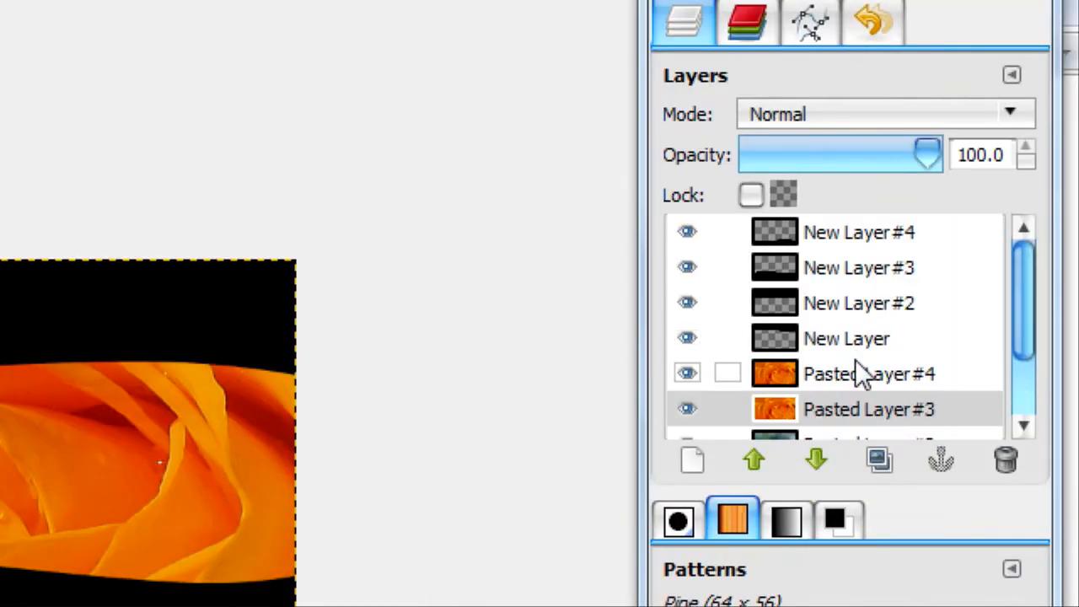
Hide the upper rose copy, Pasted Layer #4, and set the blurred rose layer, Pasted Layer #3, to Hard light mode
click(812, 363)
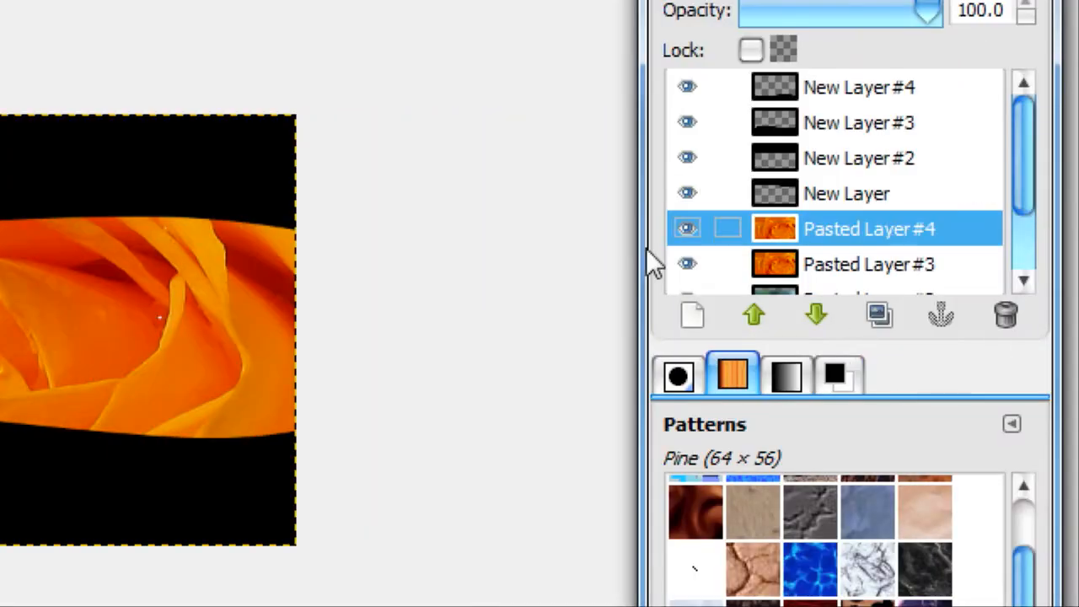
click(687, 228)
click(848, 263)
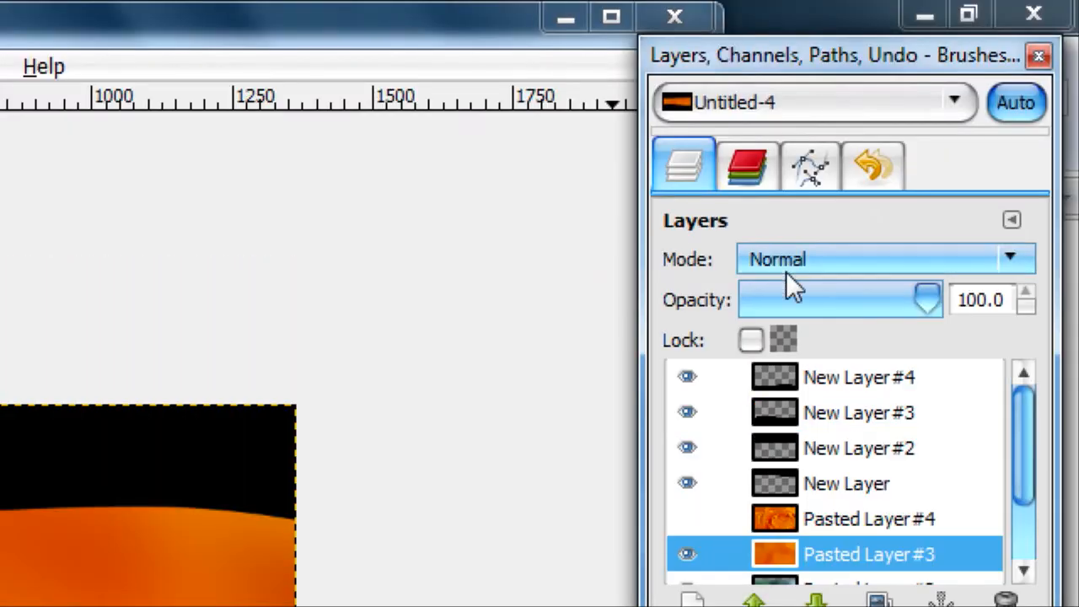
scroll(786, 258, down, 16)
scroll(786, 258, down, 4)
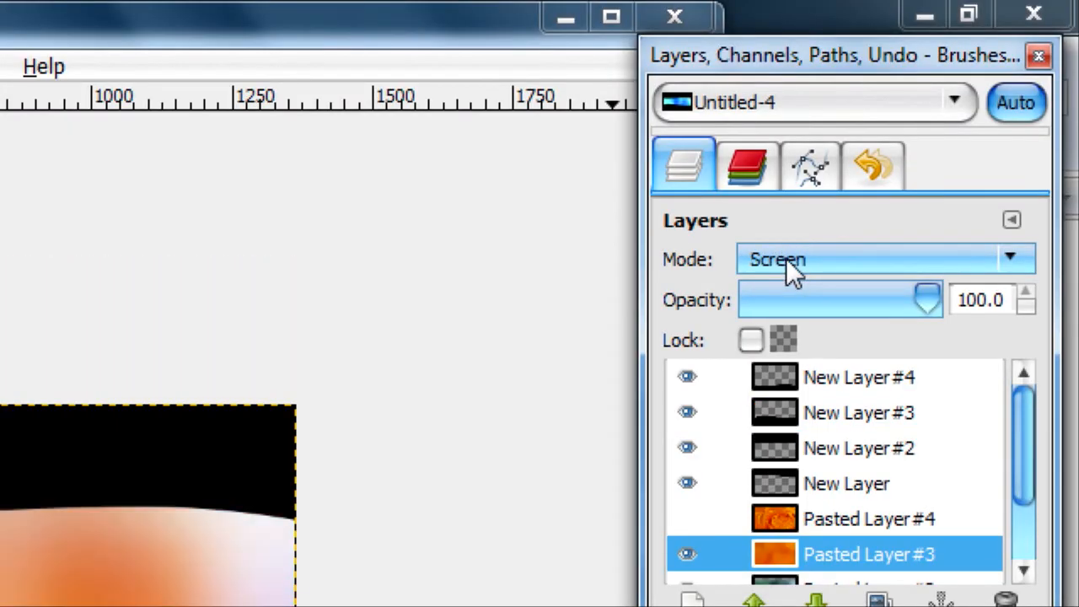
scroll(786, 258, down, 2)
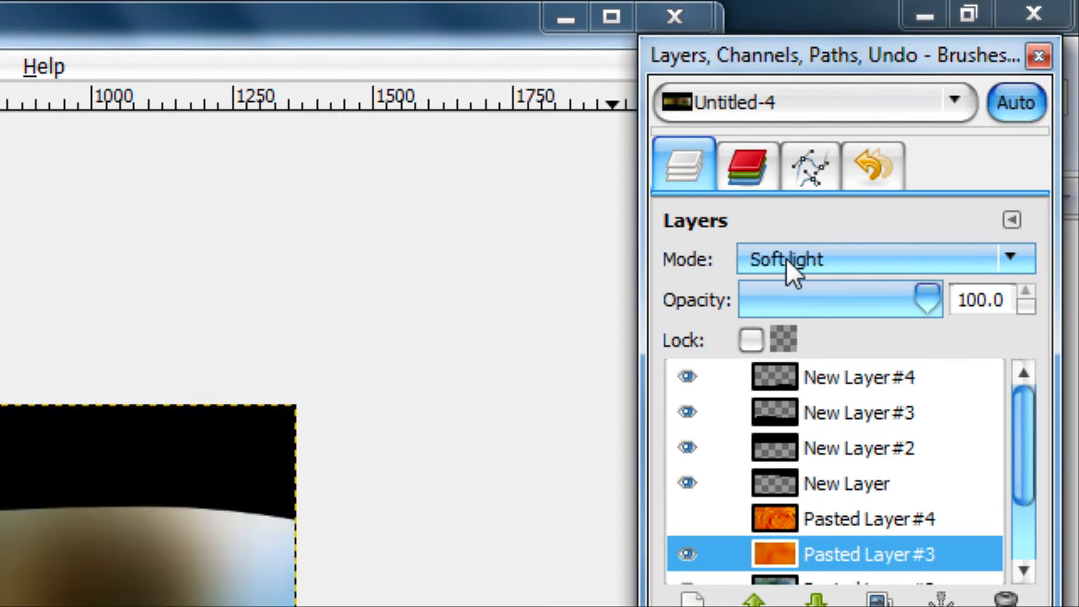
scroll(786, 258, up, 1)
scroll(908, 535, down, 3)
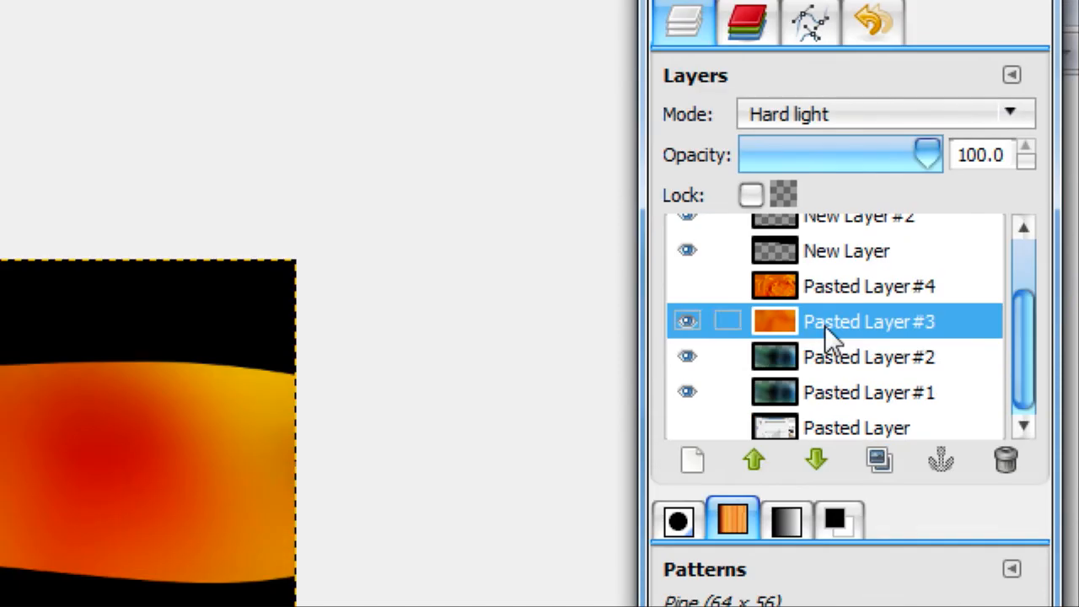
Show the upper rose copy, Pasted Layer #4, and set its blend mode to Screen with an opacity of 37.3
click(824, 288)
scroll(806, 253, down, 2)
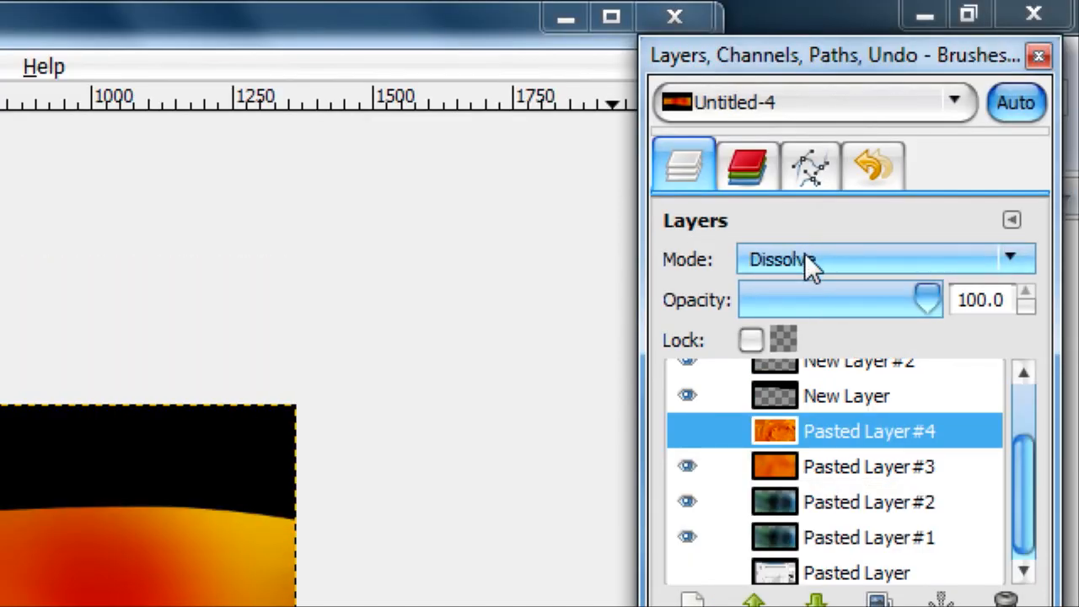
click(687, 430)
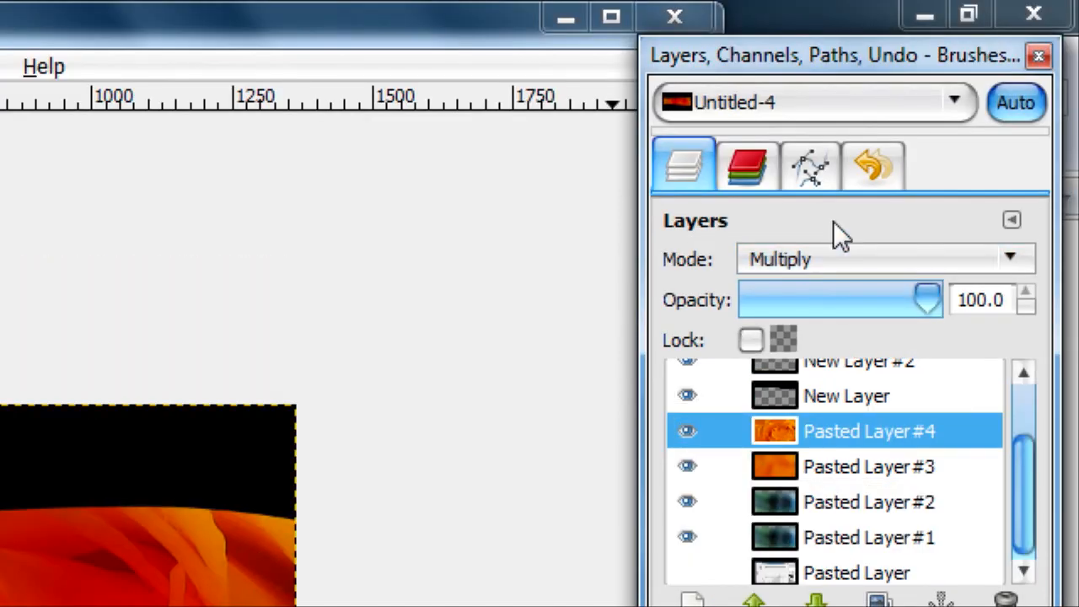
scroll(824, 264, down, 2)
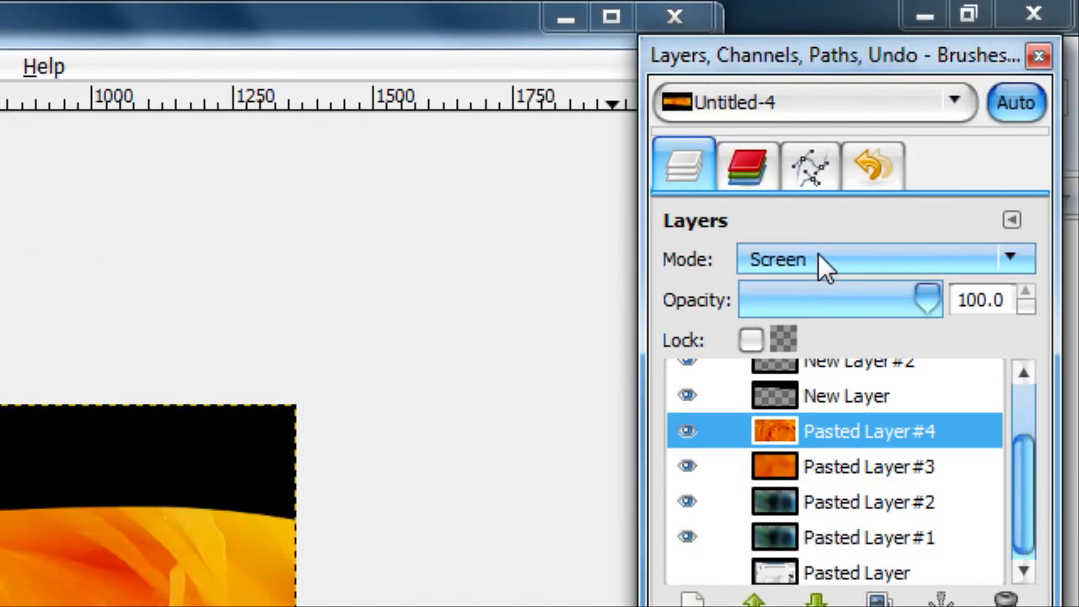
drag(924, 294, 814, 295)
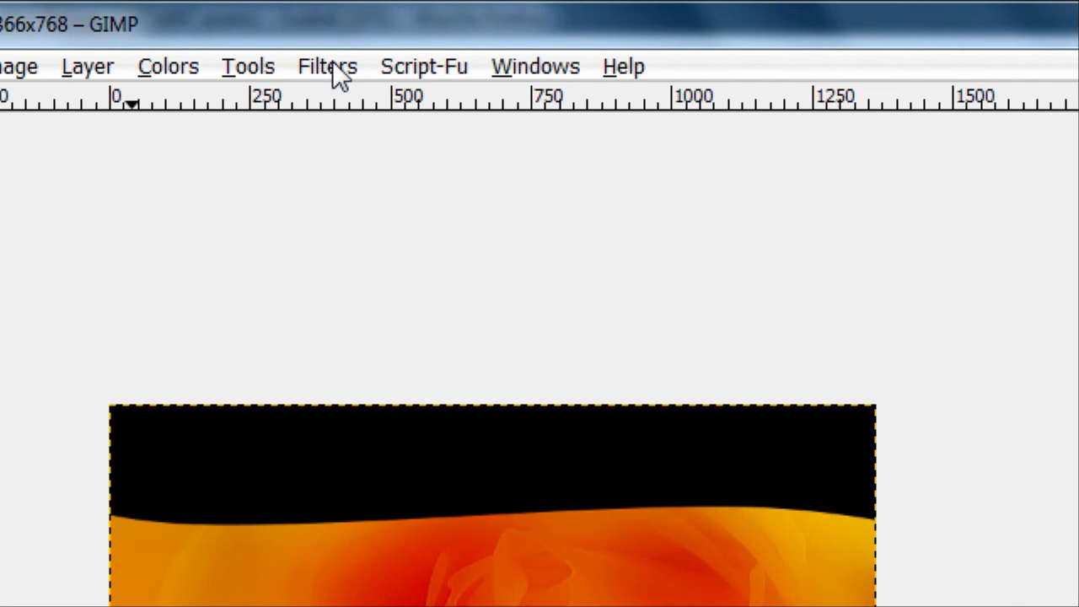
Apply a 250 px Gaussian Blur to the upper rose copy, Pasted Layer #4
click(333, 61)
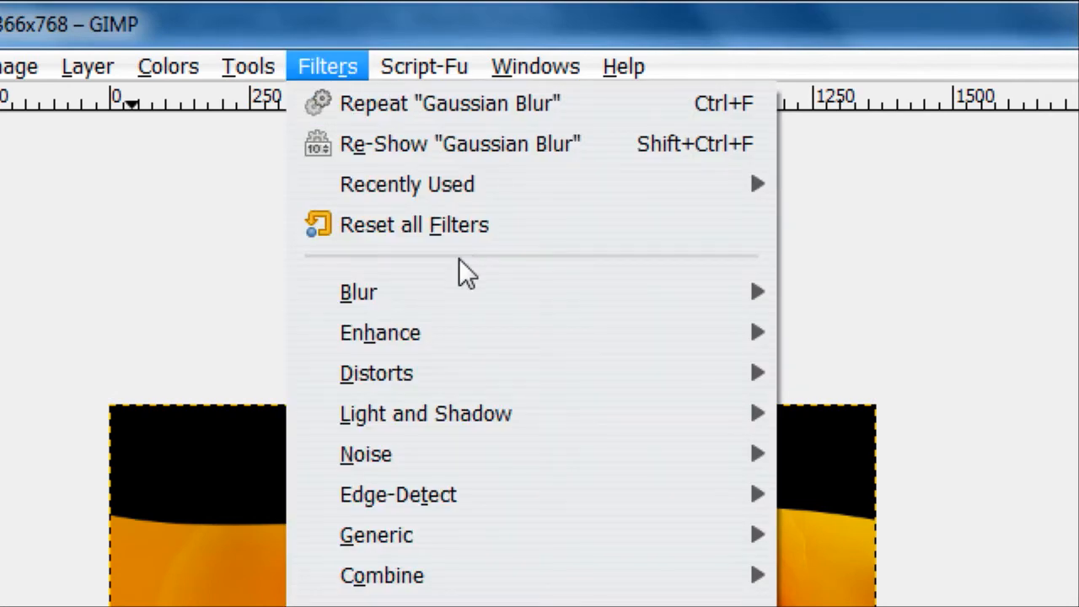
mouse_move(458, 193)
click(694, 186)
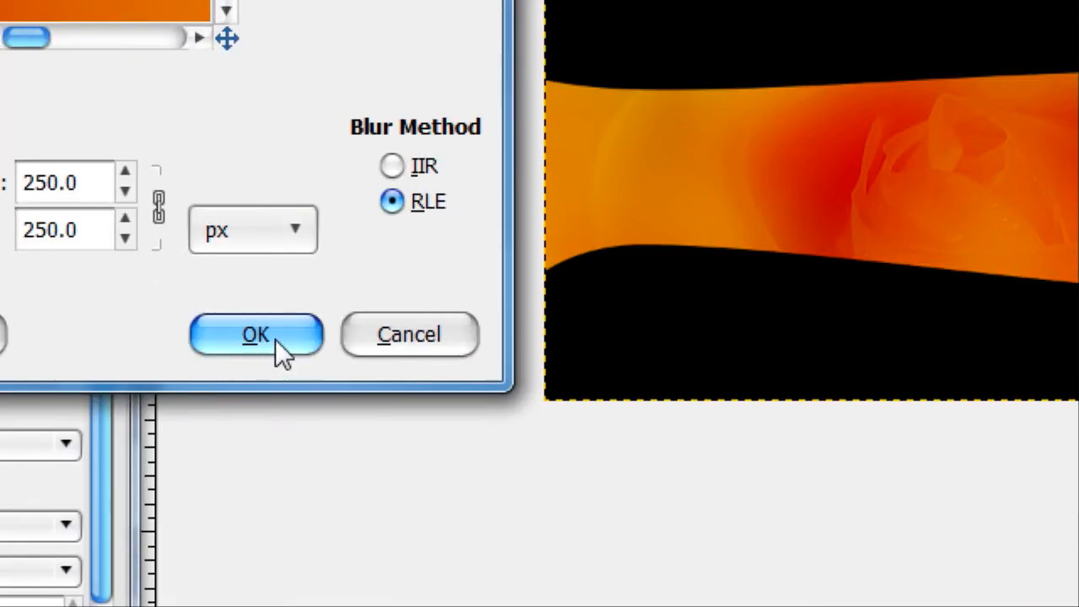
click(279, 352)
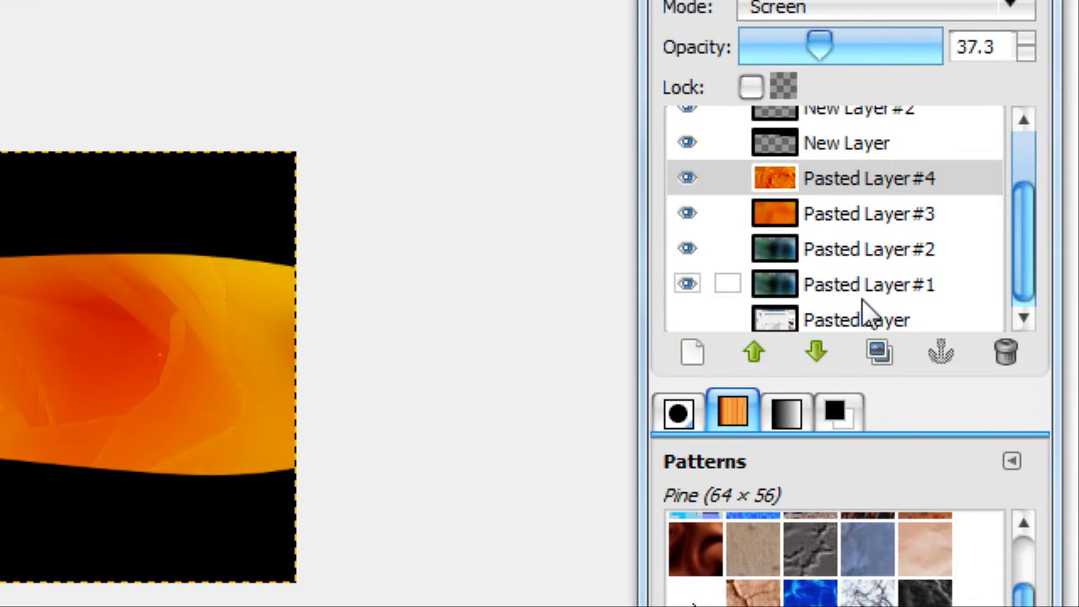
Lower the opacity of the Screen-mode waterfall layer, Pasted Layer #2, to 30.4
click(842, 250)
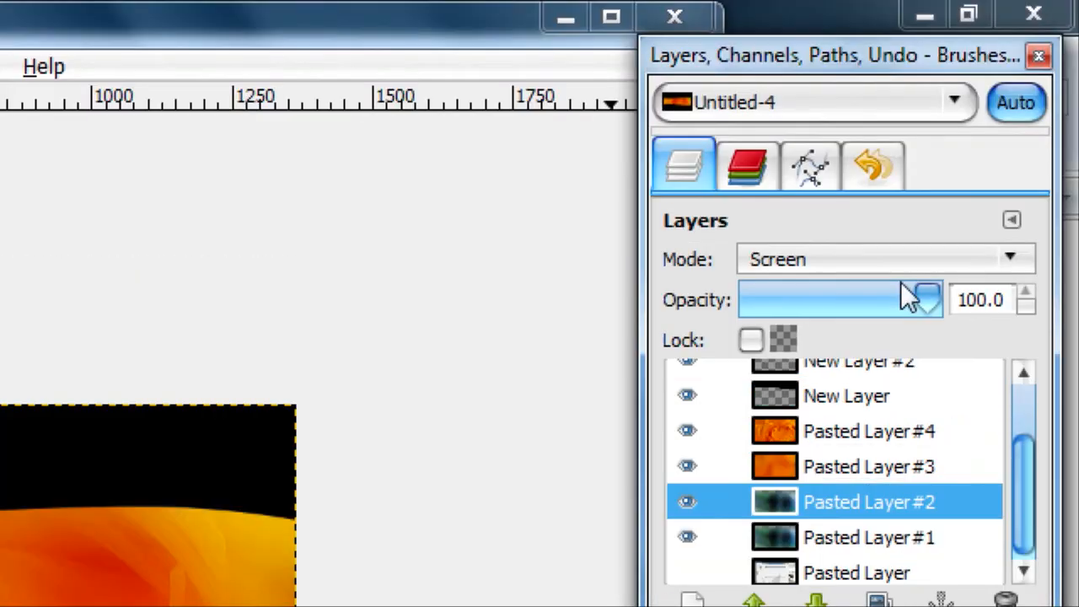
drag(928, 48, 841, 48)
drag(841, 298, 814, 295)
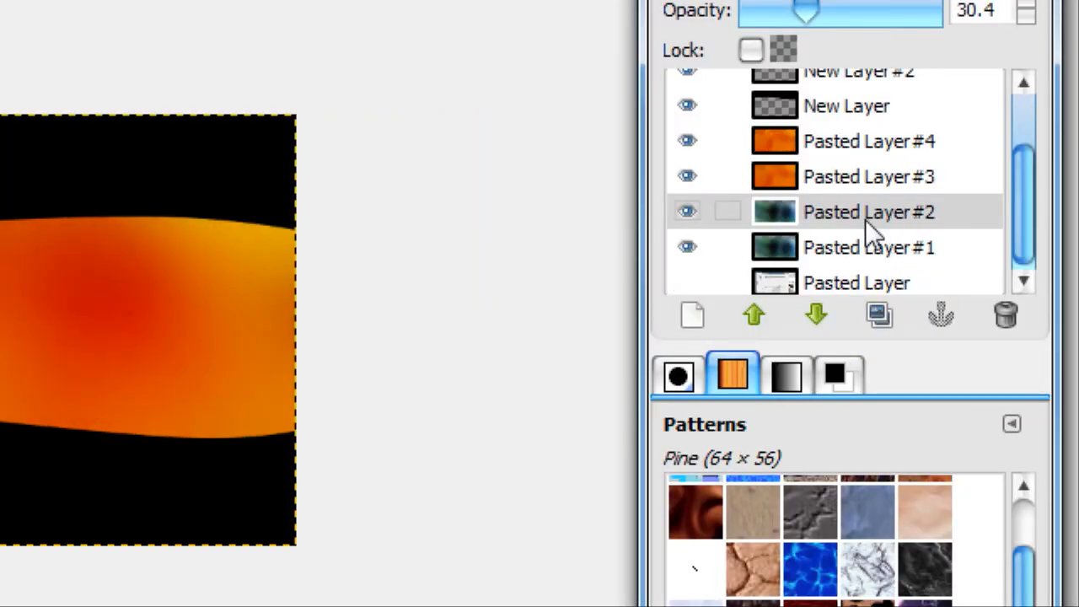
Duplicate the blurred Screen-mode rose layer and set the copy's opacity to 12.7
click(809, 145)
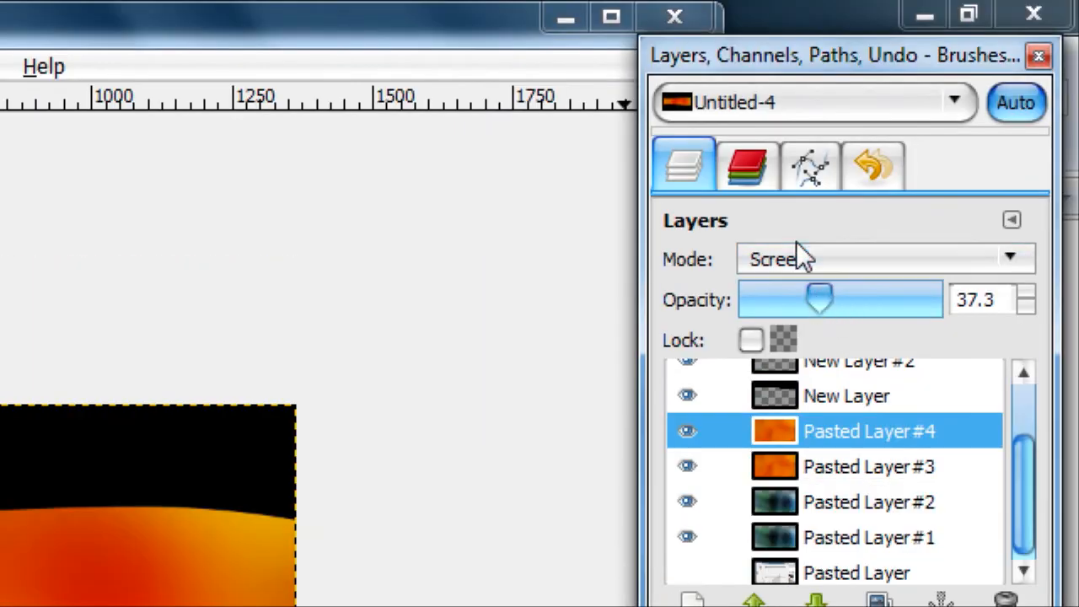
drag(843, 319, 902, 324)
click(878, 600)
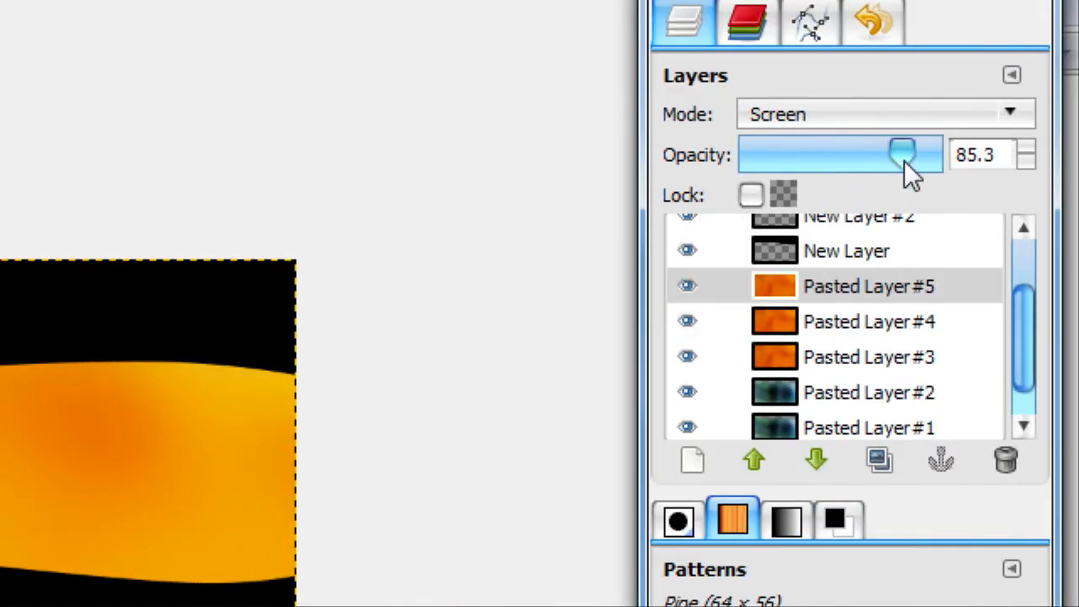
drag(904, 161, 783, 152)
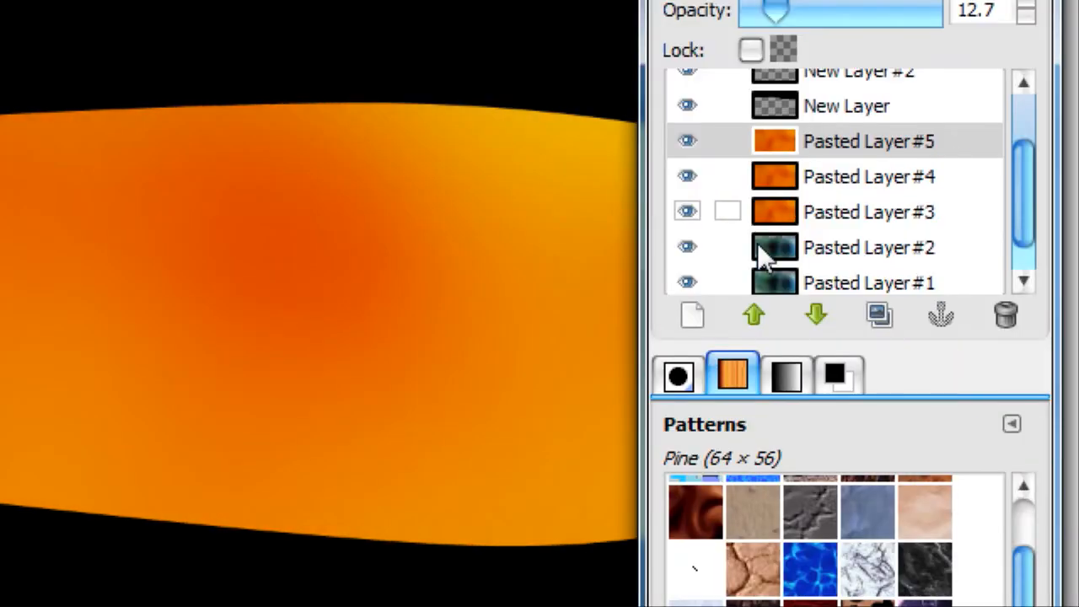
Toggle the visibility of waterfall layer Pasted Layer #2 to compare, and adjust the opacity of the Hard light rose layer
click(688, 251)
click(688, 252)
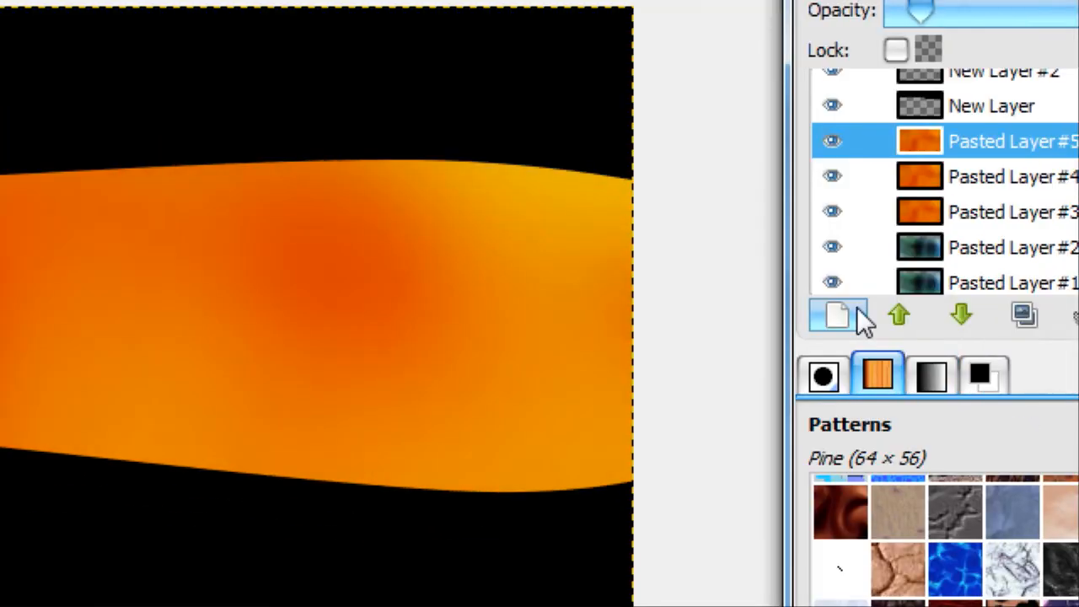
click(1054, 220)
drag(1078, 1, 1078, 21)
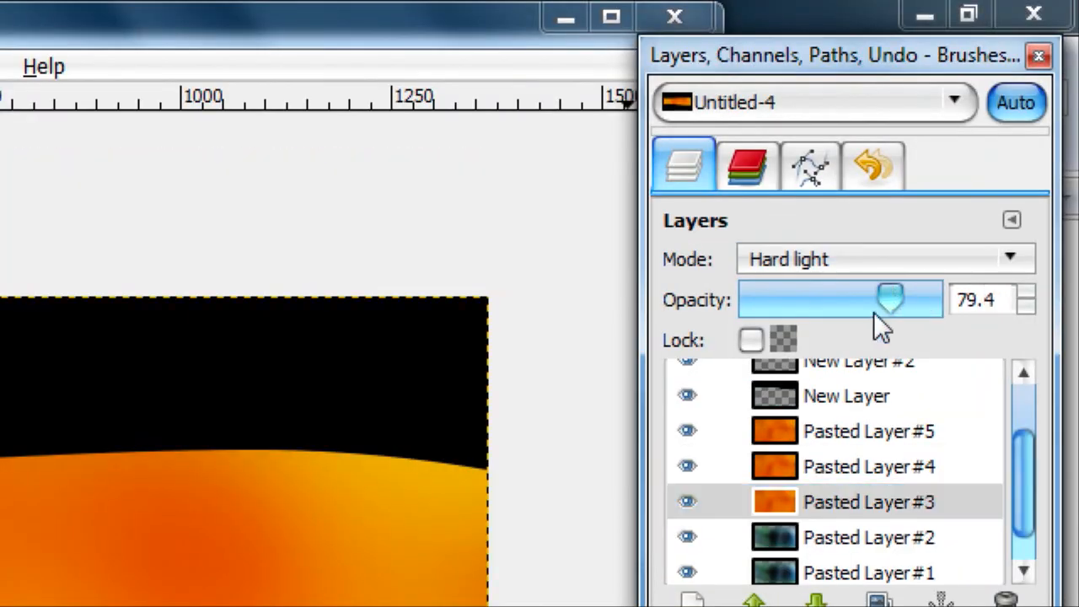
drag(875, 314, 919, 322)
Set the opacity of the Screen-mode waterfall layer, Pasted Layer #2, to 100
click(798, 574)
click(805, 538)
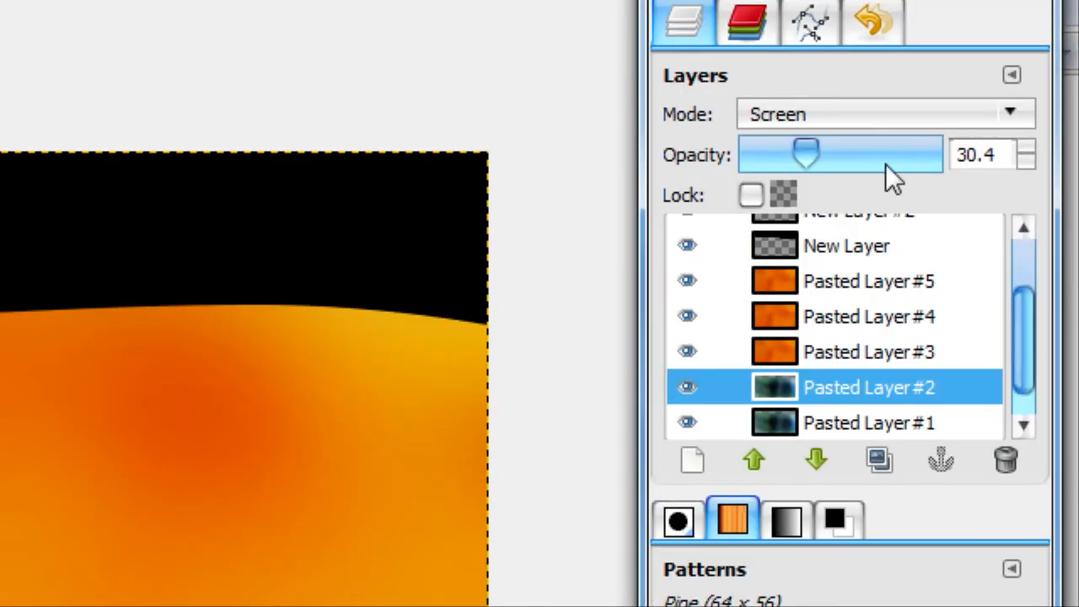
drag(815, 152, 981, 153)
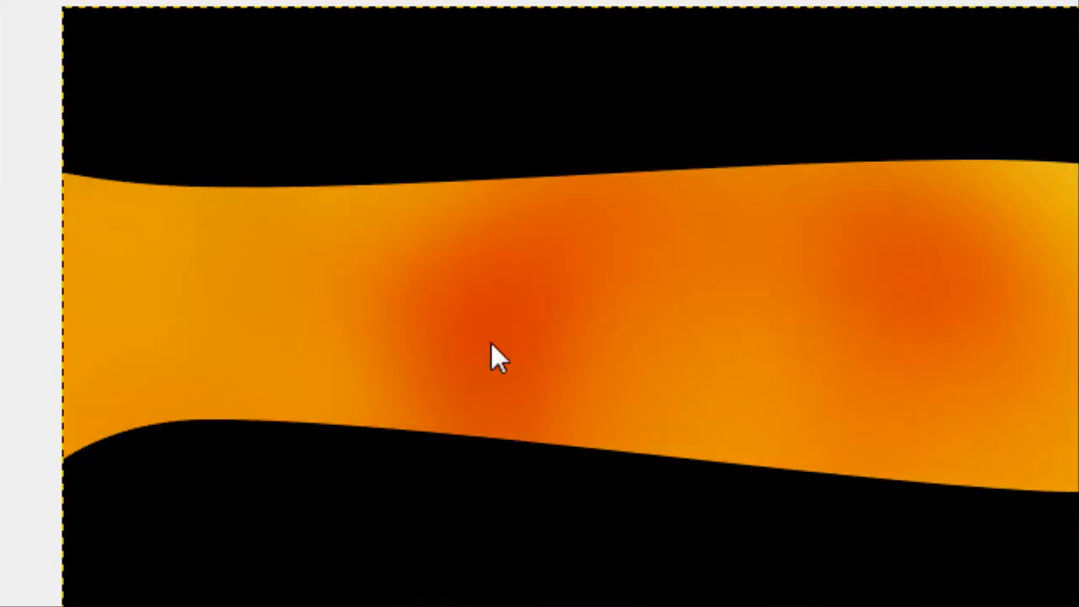
scroll(559, 342, down, 1)
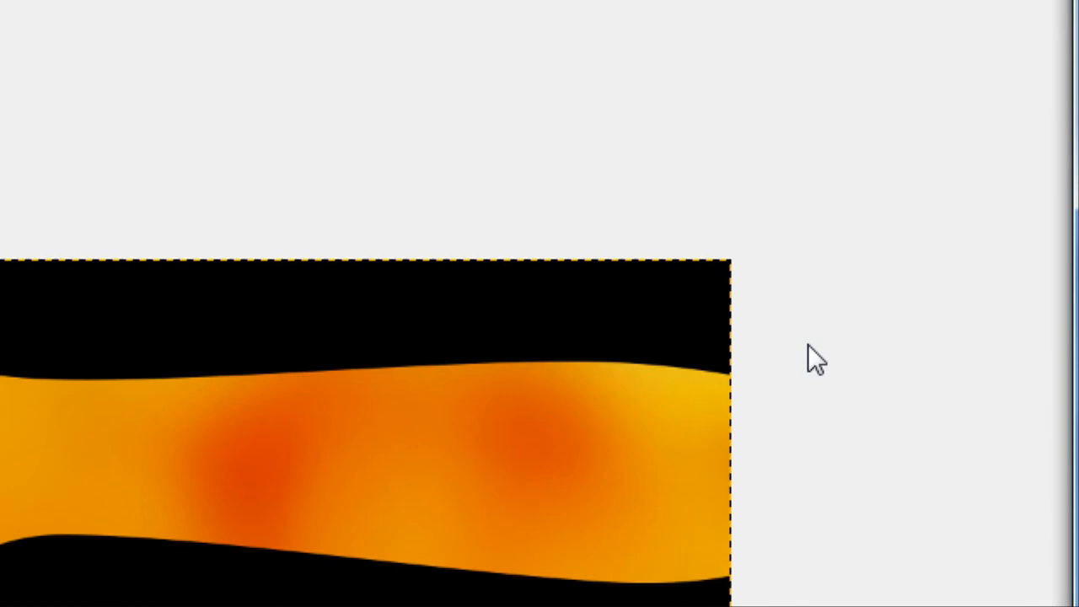
Create a selection from the opaque area of the top black wave on New Layer
scroll(858, 152, up, 3)
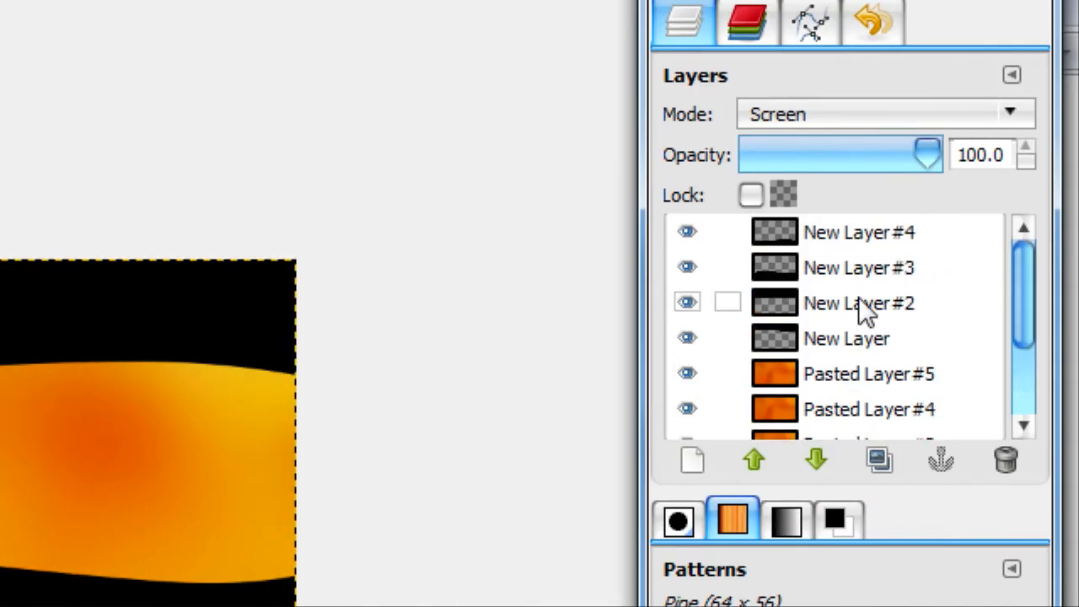
click(843, 341)
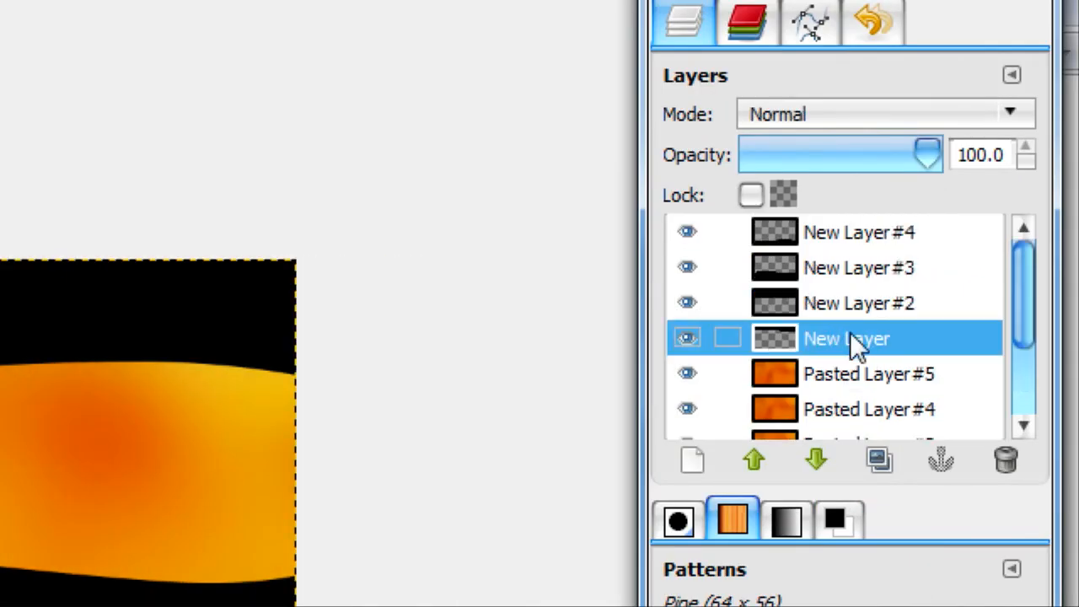
right_click(850, 337)
click(691, 361)
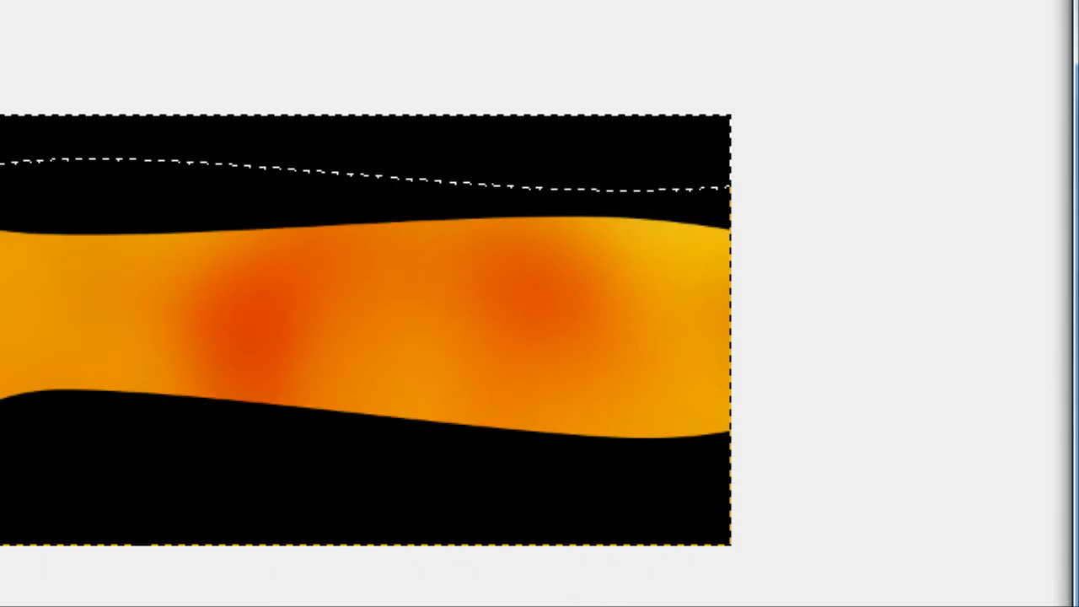
Set the foreground color to a dark blue and the background color to the lighter blue 2c77ac
click(114, 249)
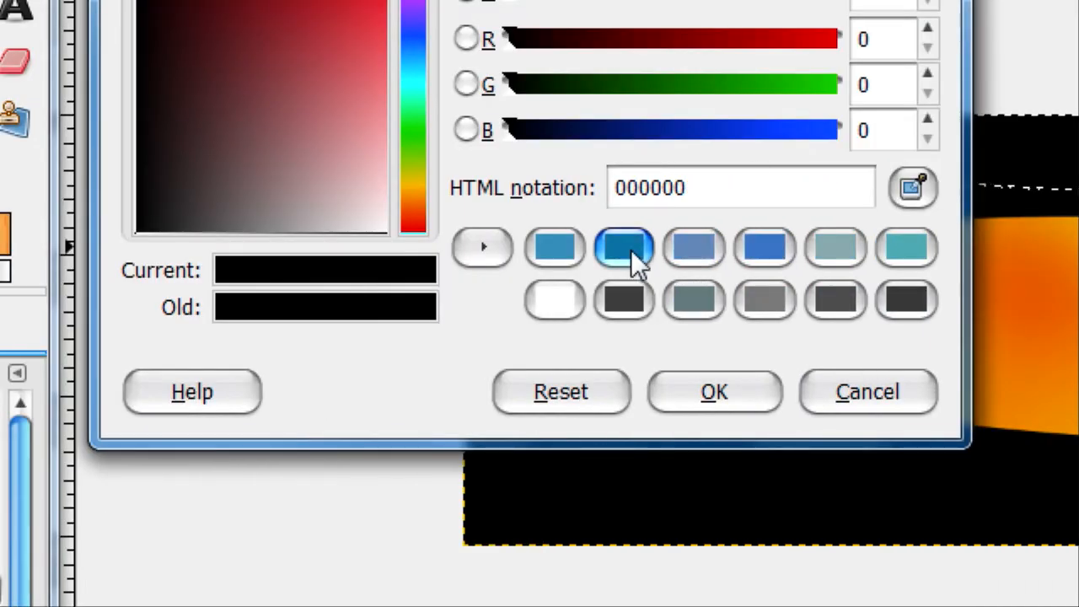
click(631, 249)
click(689, 379)
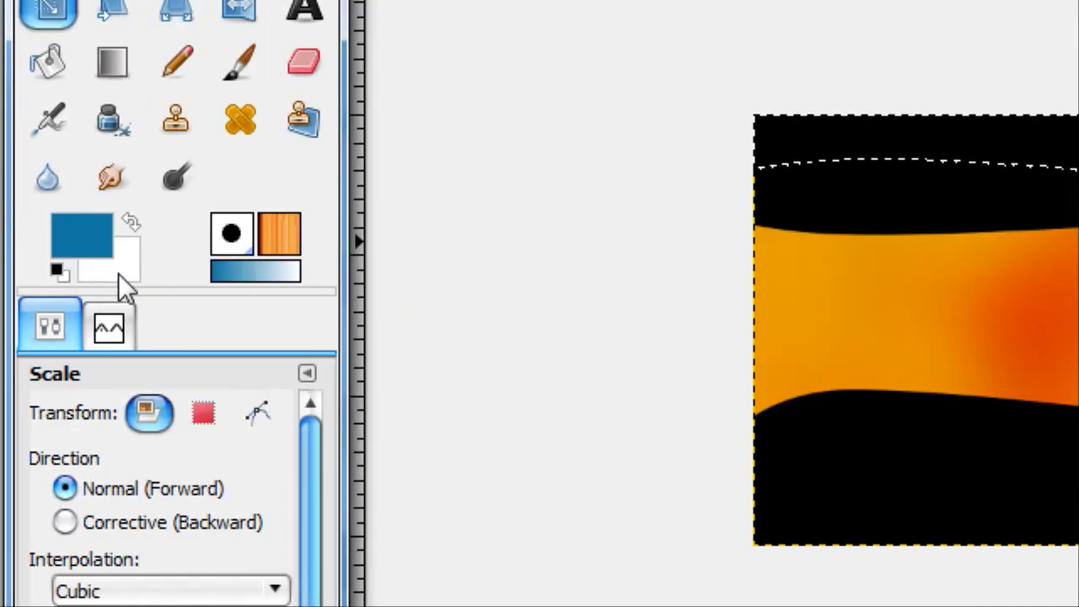
click(118, 273)
click(776, 248)
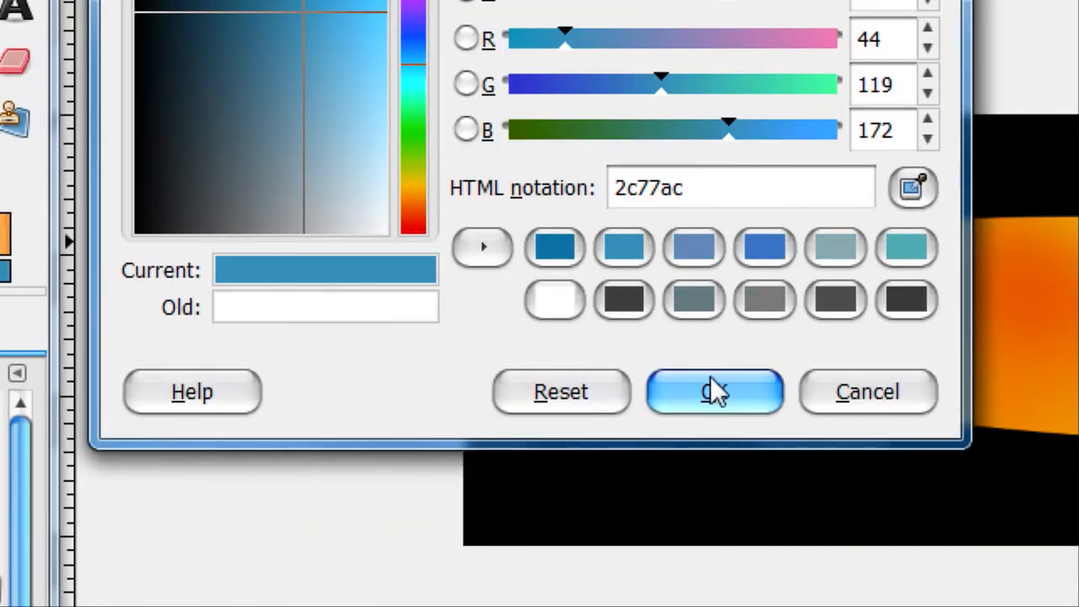
click(710, 388)
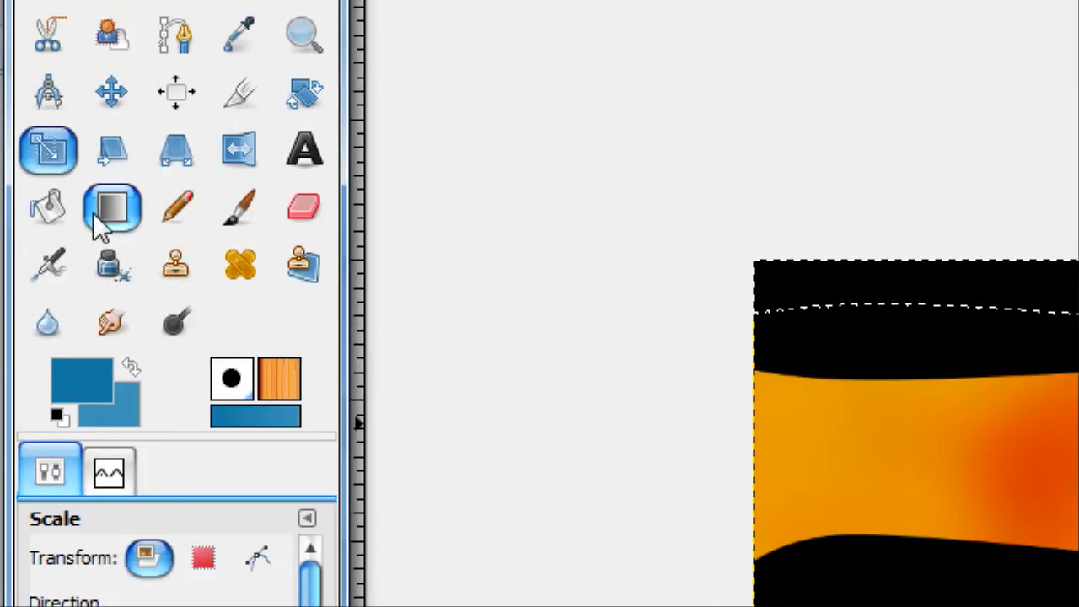
Switch the Blend shape to Linear and fill the top wave on New Layer with the blue gradient, keeping its transparency locked
click(95, 214)
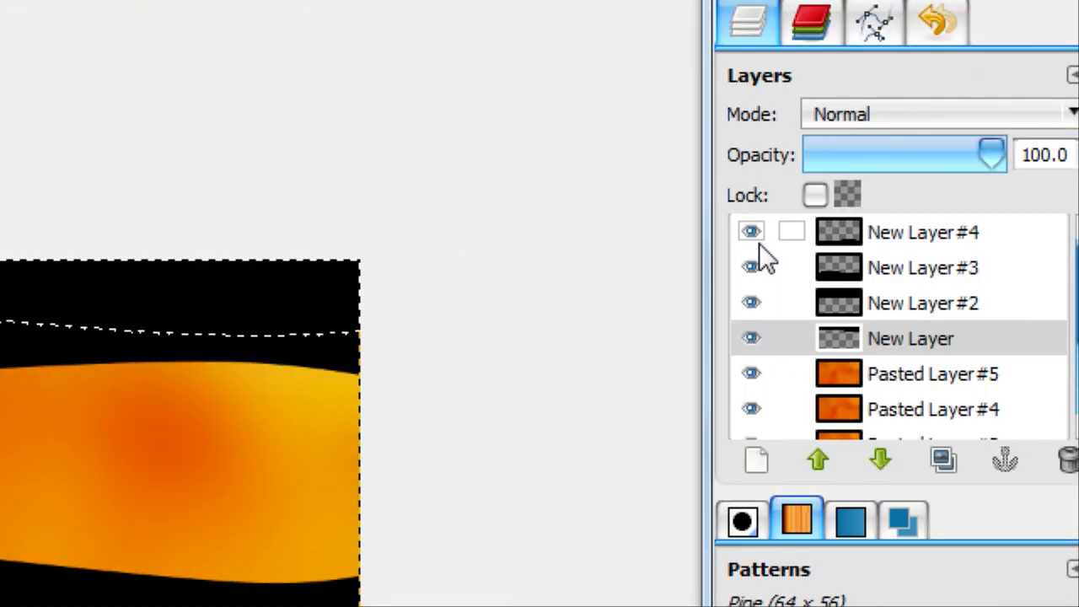
key(ctrl+shift+a)
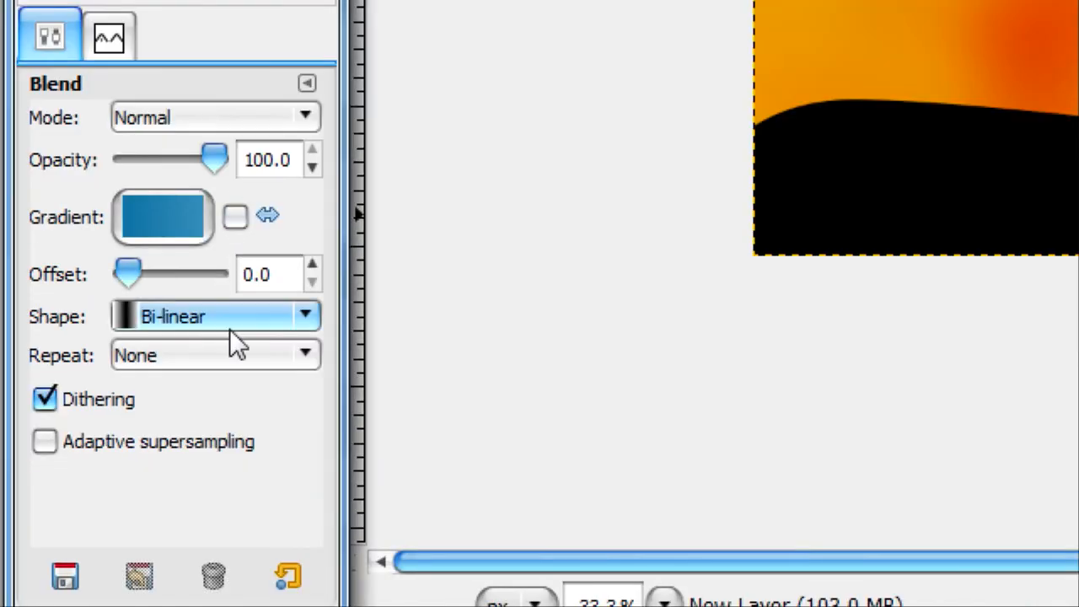
click(229, 468)
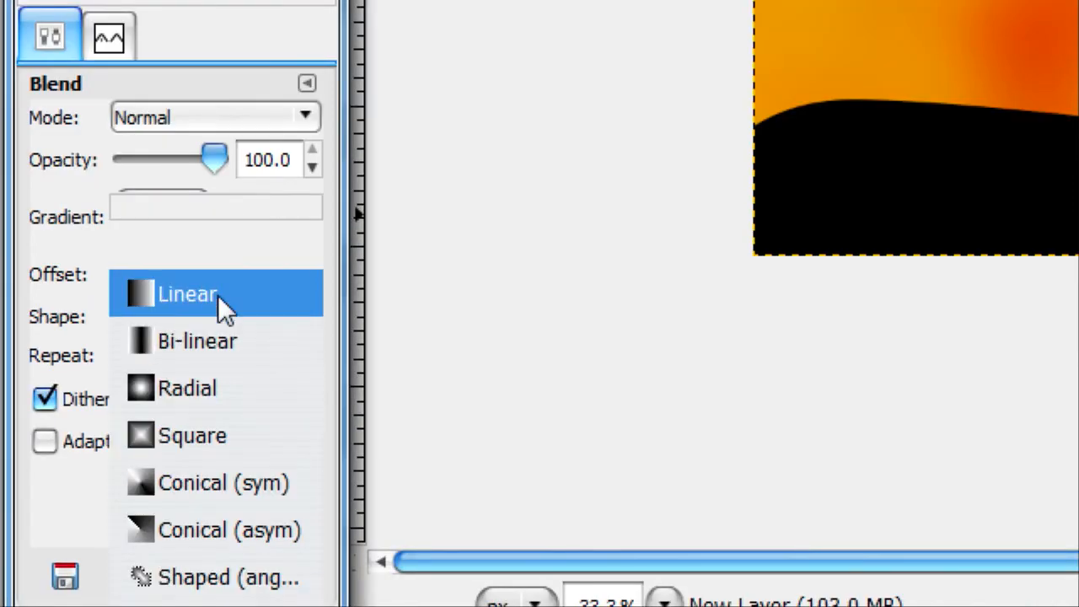
click(217, 296)
drag(683, 329, 685, 331)
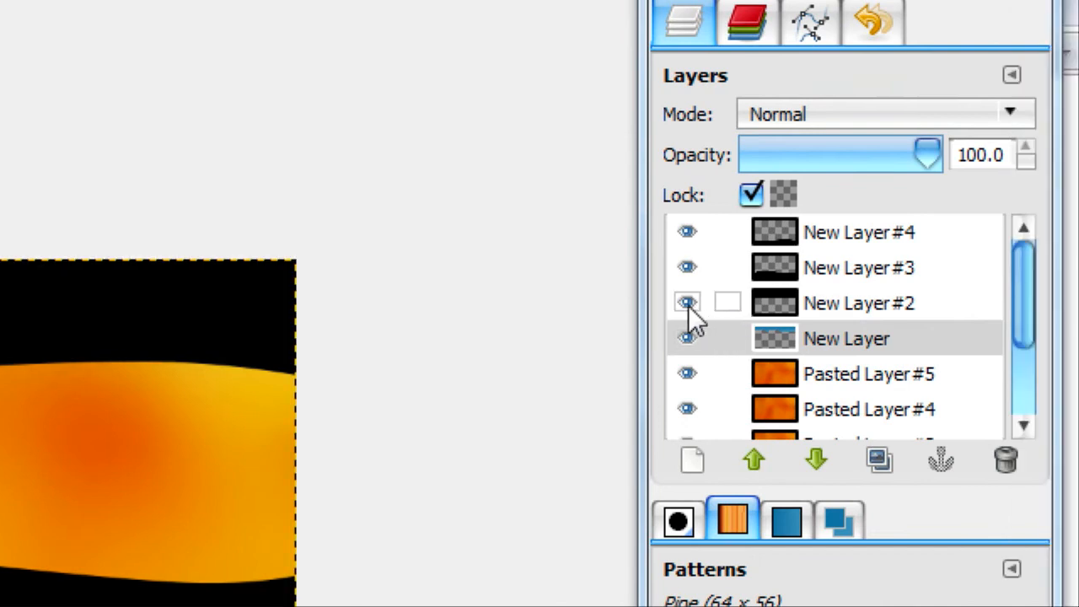
Hide New Layer #2, #3 and #4, and redraw the linear blue gradient on the New Layer wave
click(688, 306)
click(685, 267)
click(681, 240)
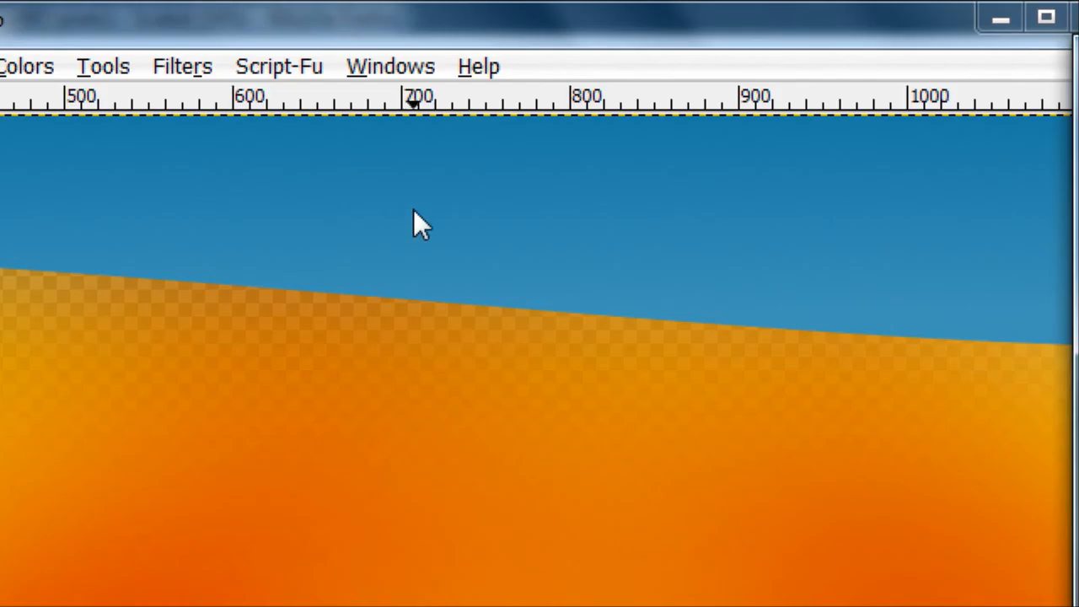
key(minus)
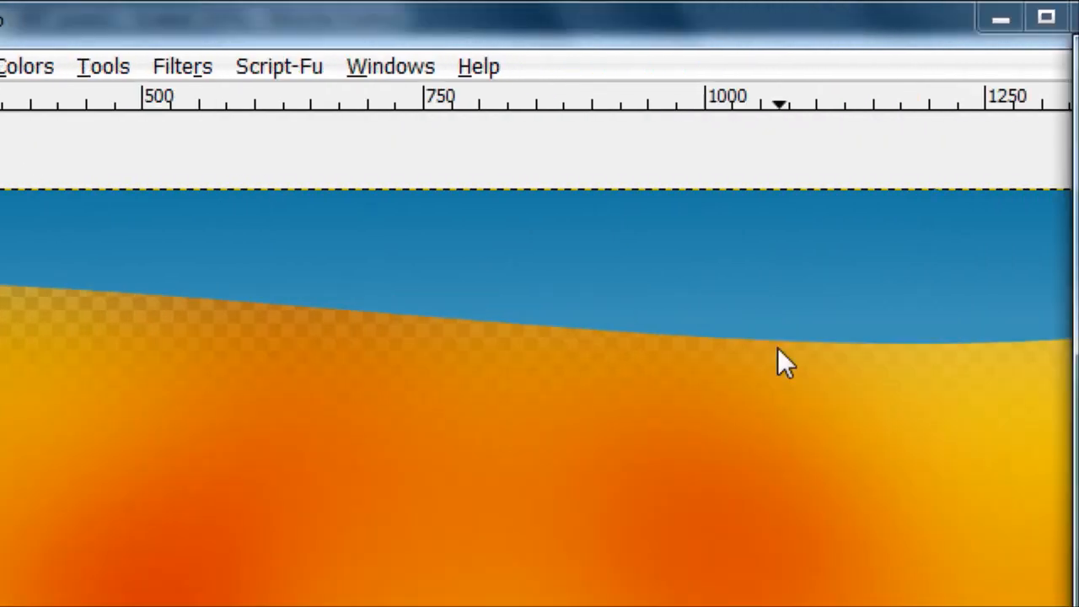
drag(549, 302, 594, 304)
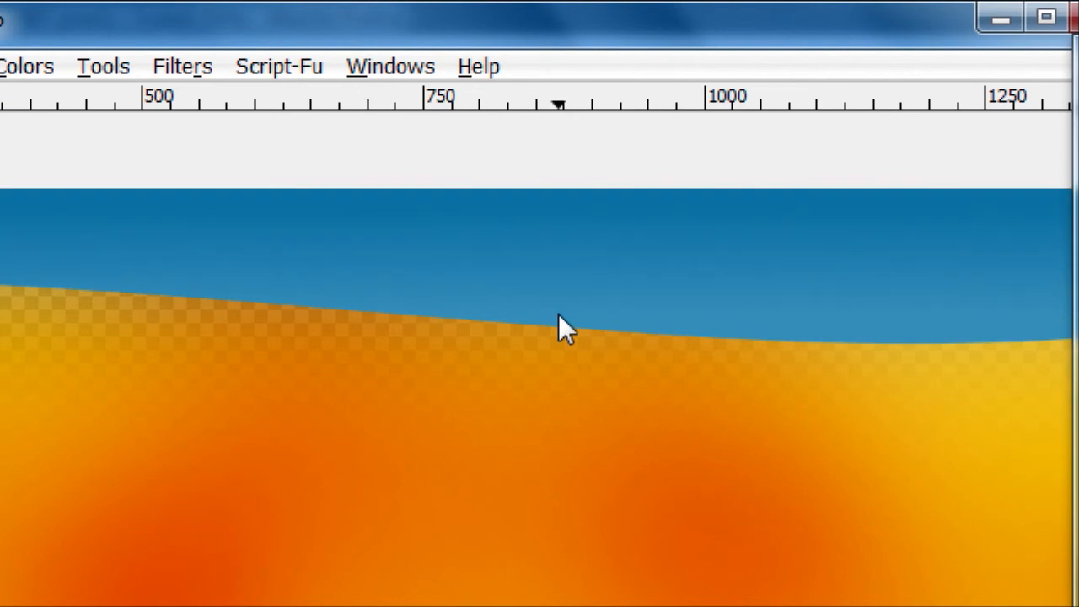
key(minus)
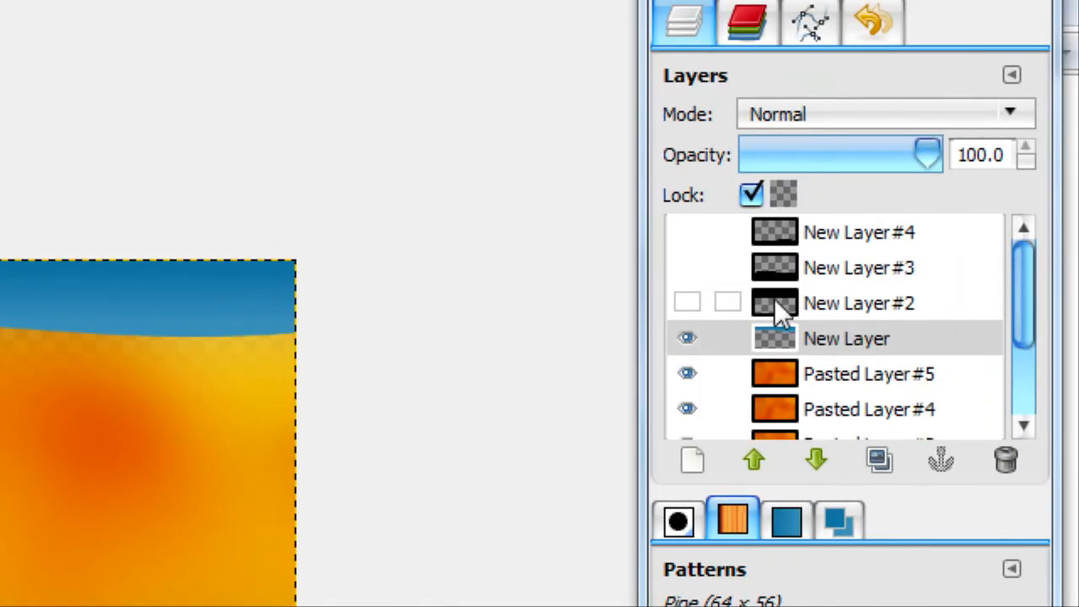
Show New Layer #2, lock its transparency and fill its wave with the linear blue gradient
click(774, 300)
click(687, 303)
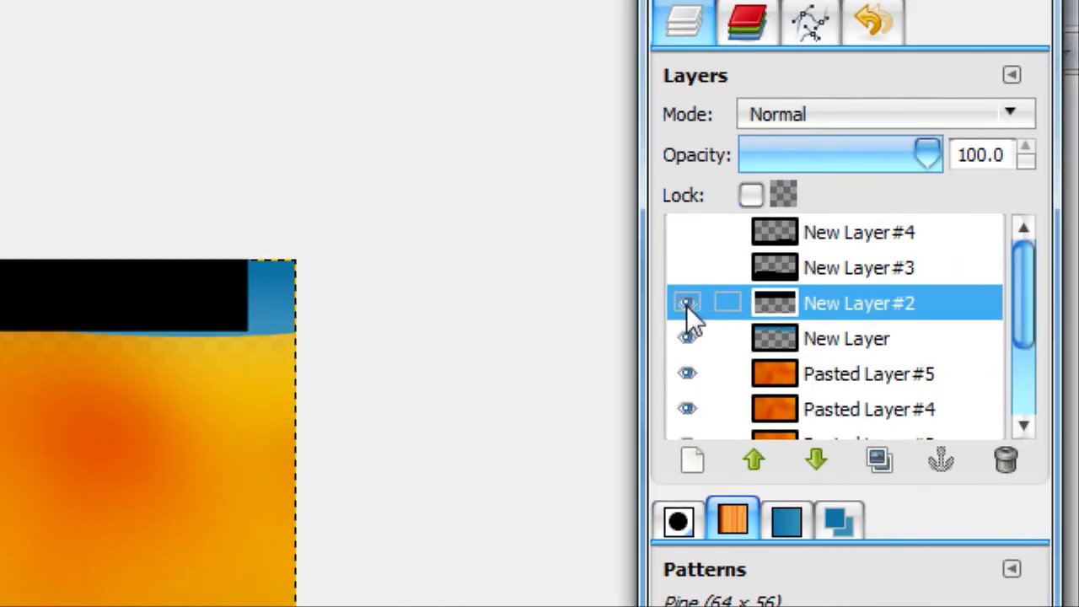
click(749, 195)
drag(332, 272, 343, 370)
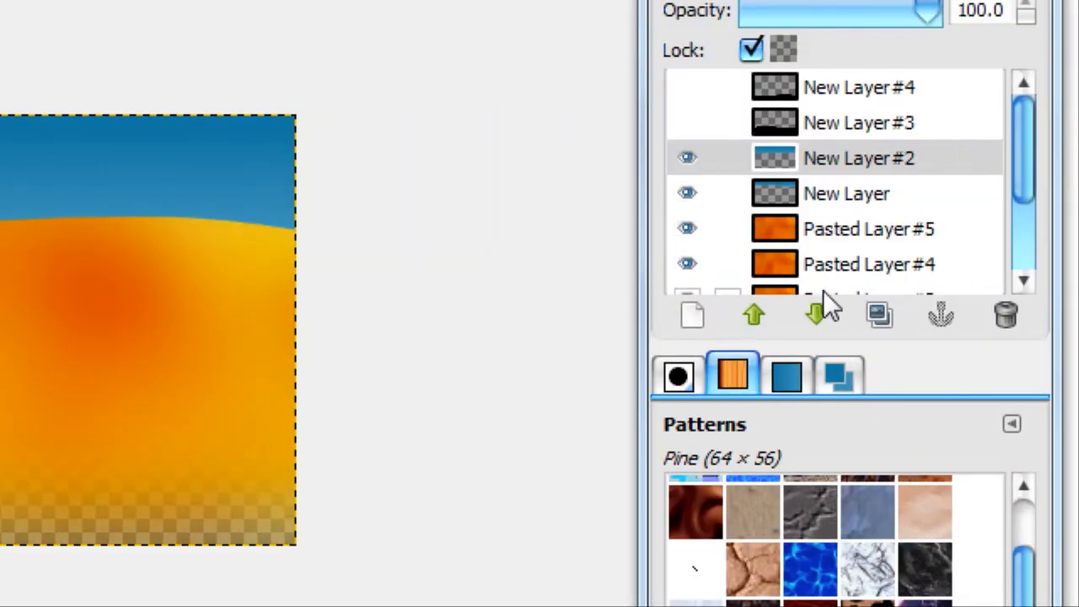
Lower New Layer #2 beneath New Layer and create a selection from its opaque area
click(818, 312)
right_click(820, 193)
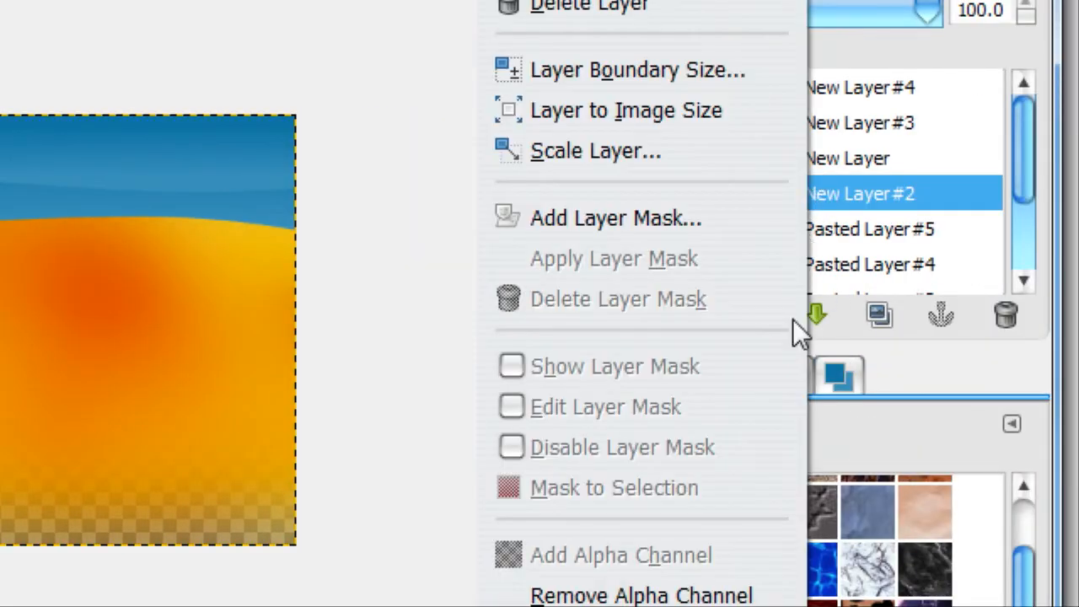
click(682, 344)
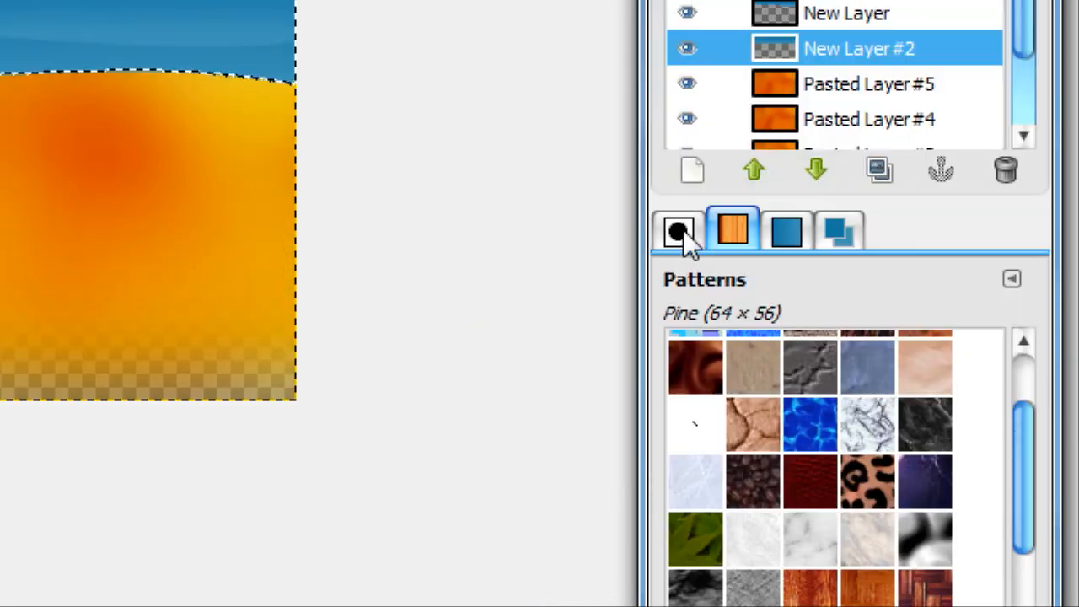
Add a new layer directly above Pasted Layer #5 and grow the wave selection by 2 pixels
click(815, 87)
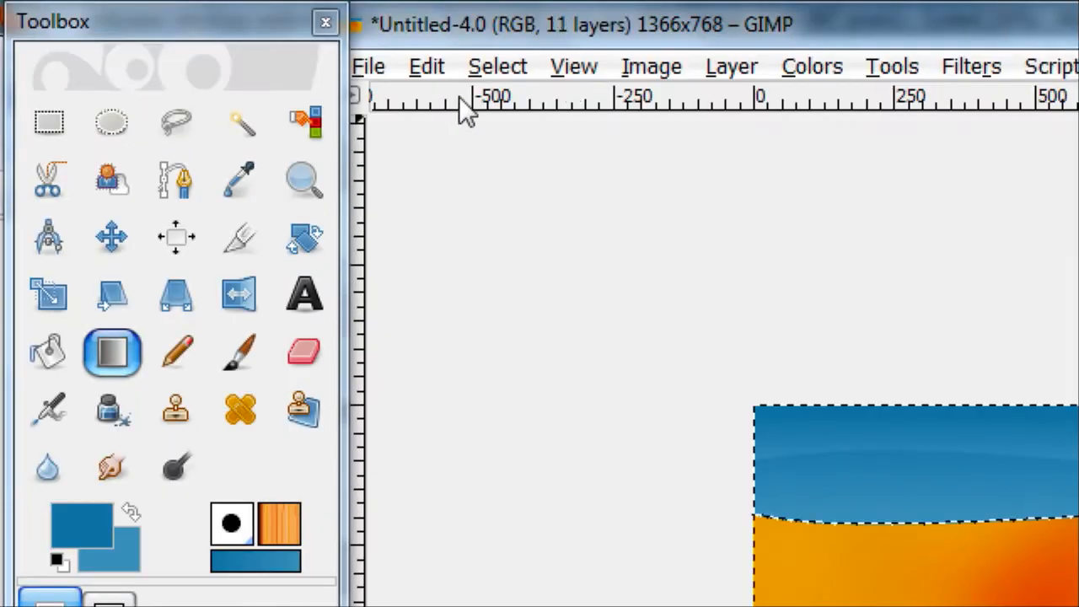
click(499, 65)
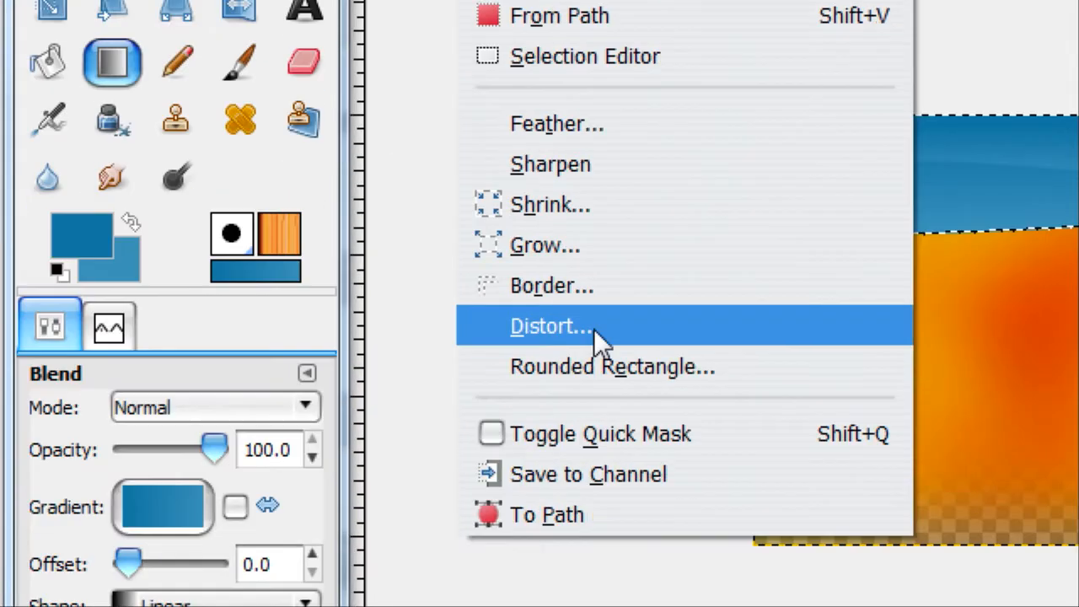
click(575, 217)
click(738, 354)
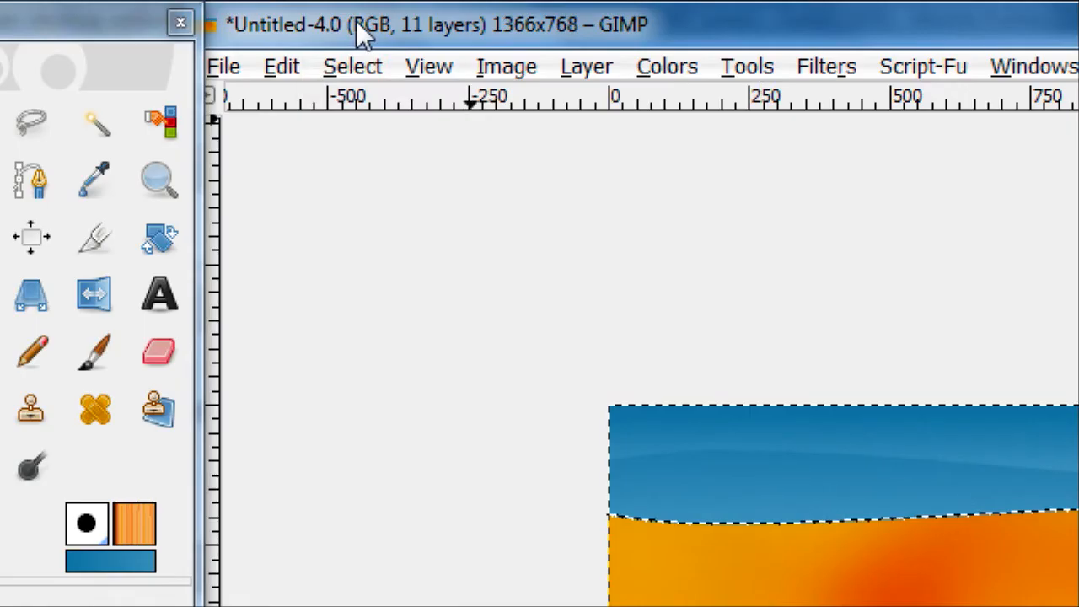
click(352, 66)
click(405, 537)
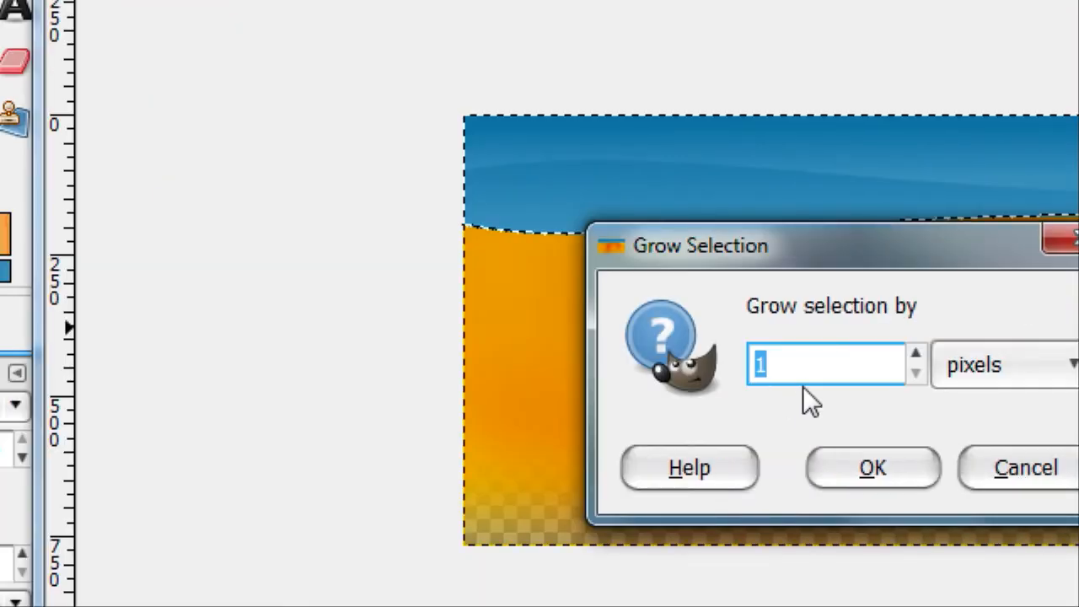
text(2)
click(872, 468)
Reset the colors to black and white and bucket-fill the grown selection with black on New Layer #1
click(58, 270)
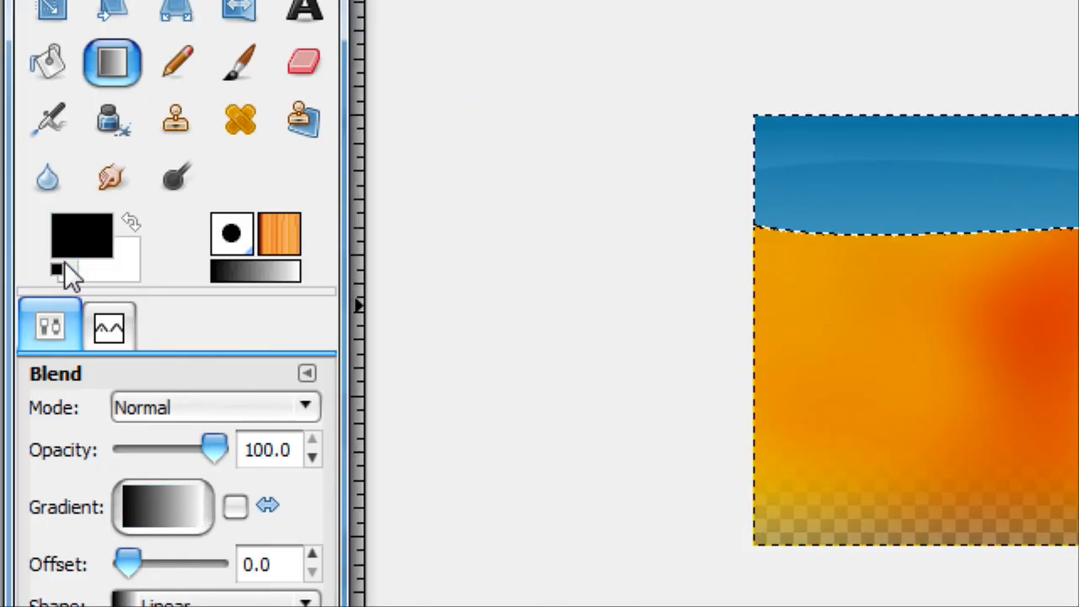
click(68, 67)
click(940, 218)
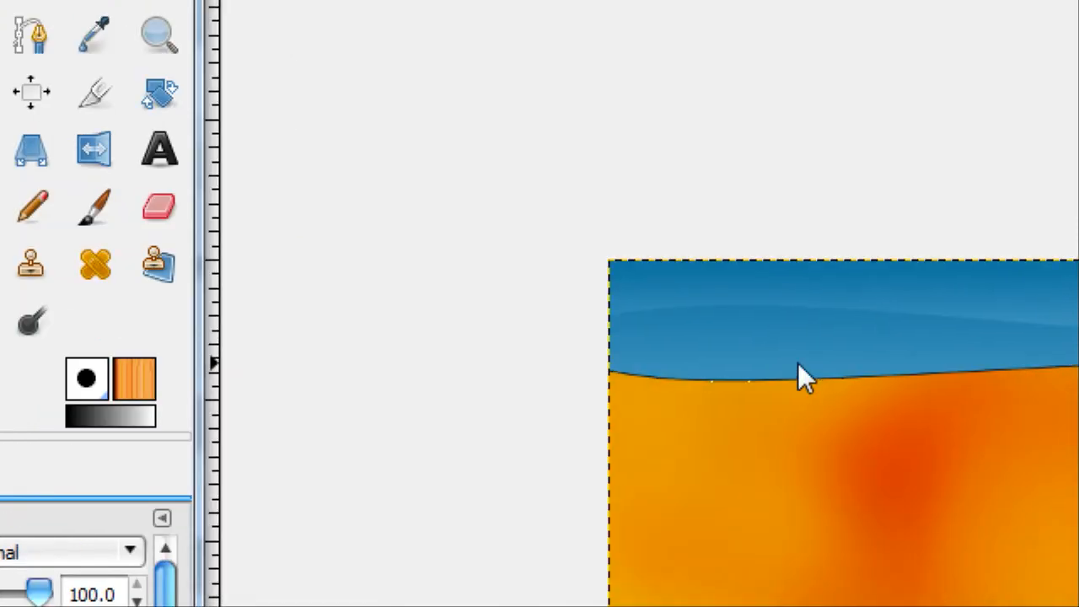
Blur the black wave on New Layer #1 with a Gaussian Blur of 20 px horizontally and vertically to form a shadow
click(627, 69)
mouse_move(682, 66)
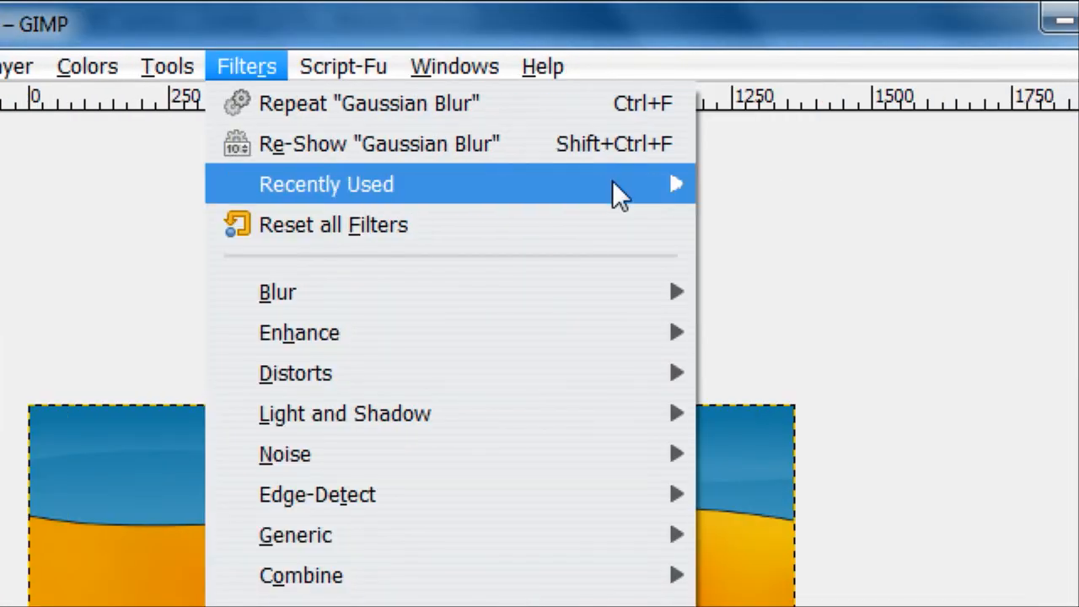
mouse_move(641, 184)
click(782, 192)
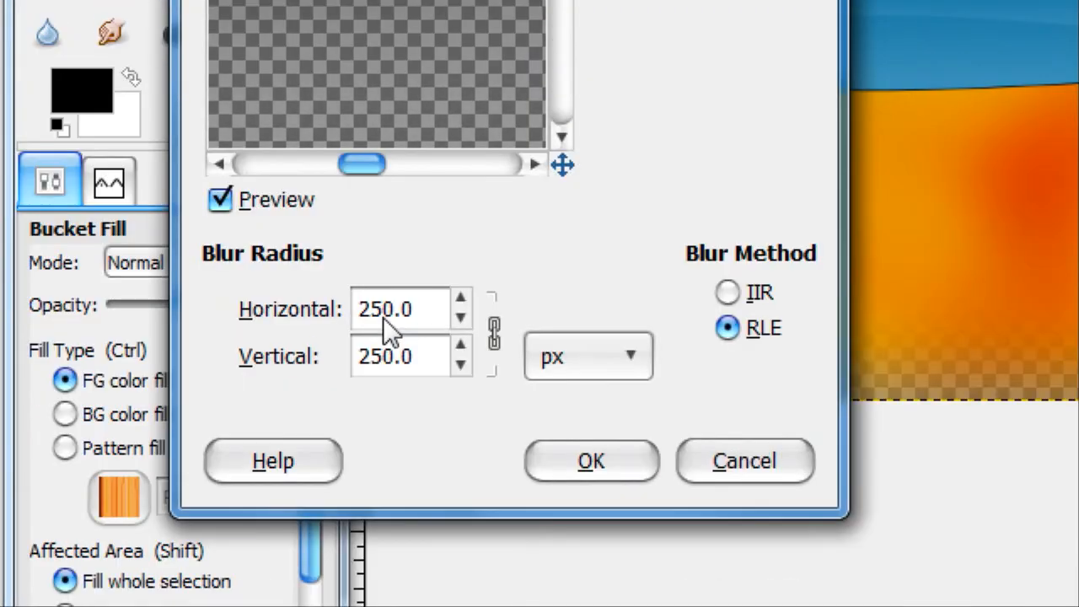
drag(407, 320, 325, 301)
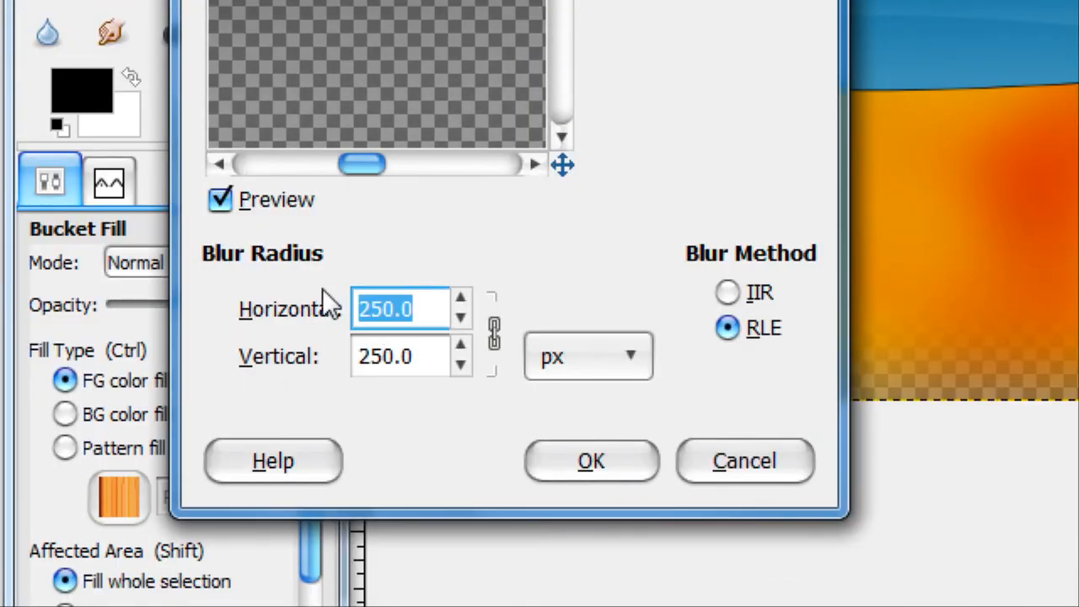
text(15)
key(Return)
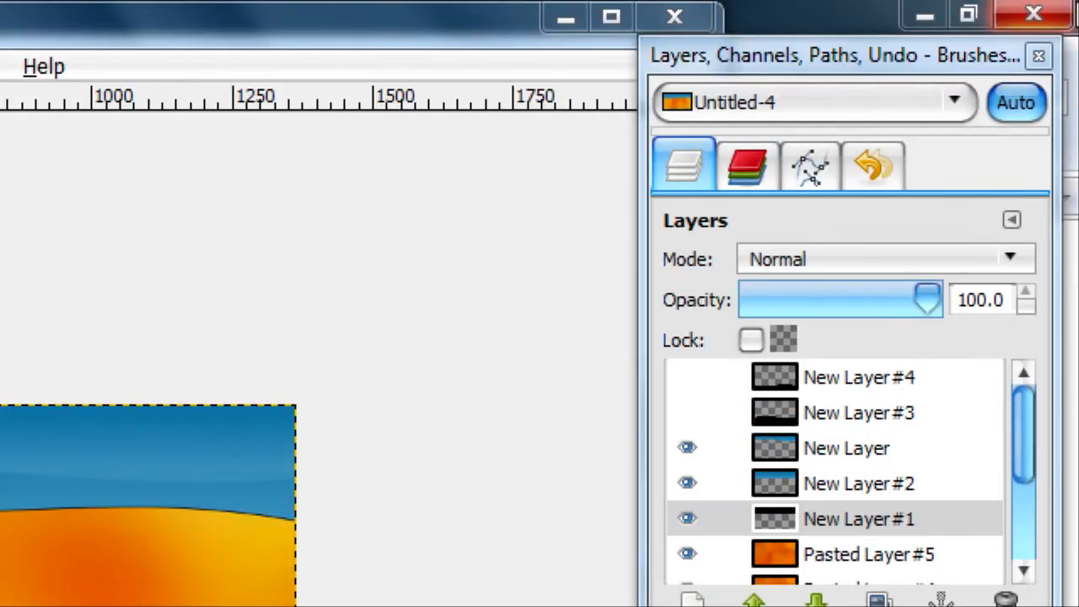
scroll(352, 305, up, 2)
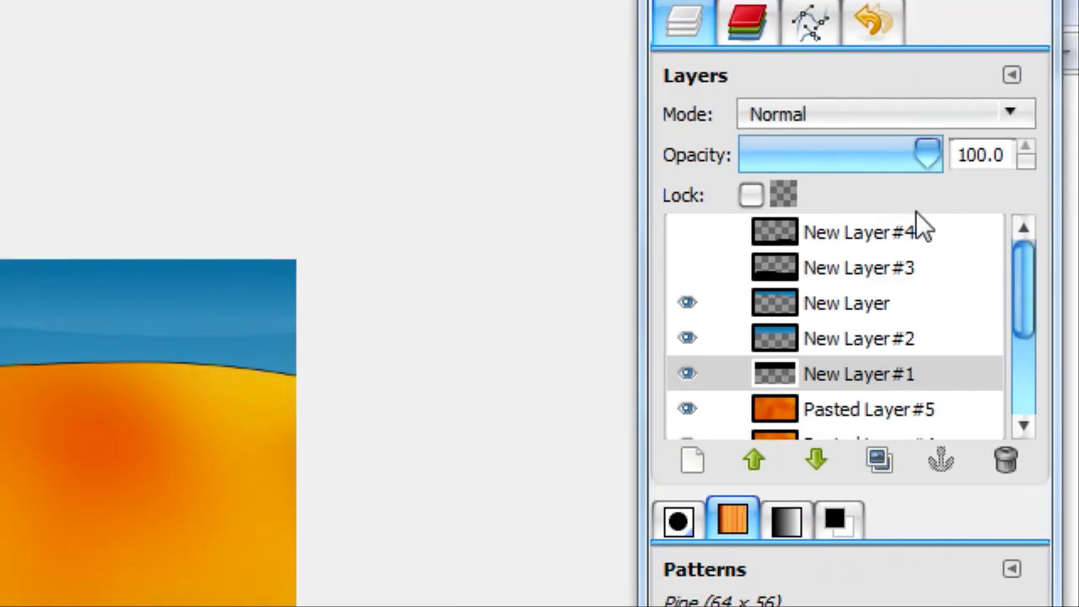
scroll(313, 320, up, 7)
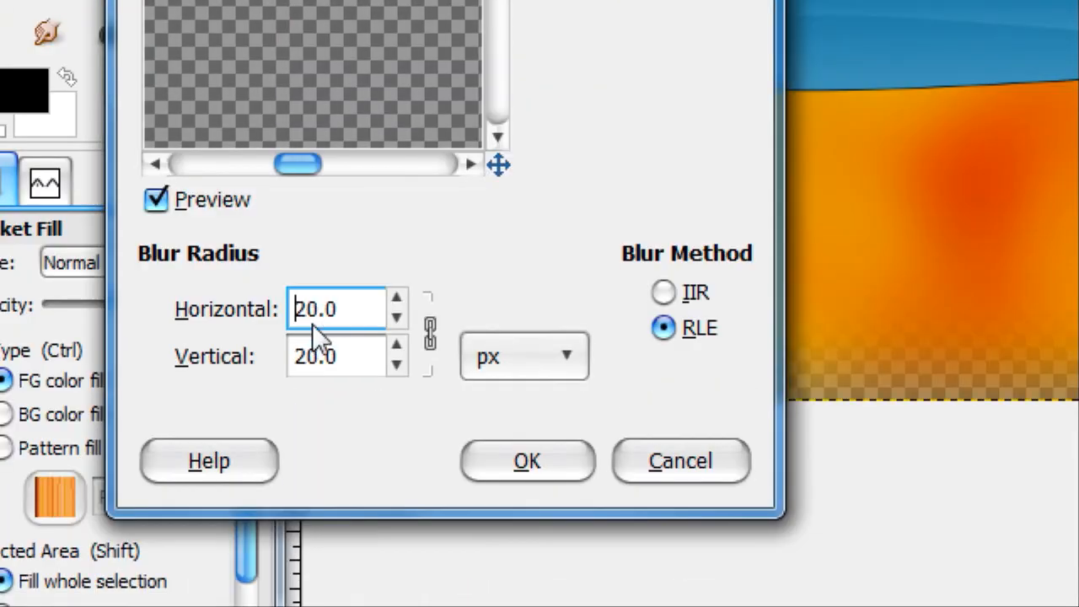
scroll(314, 319, up, 15)
scroll(346, 319, up, 1)
click(533, 460)
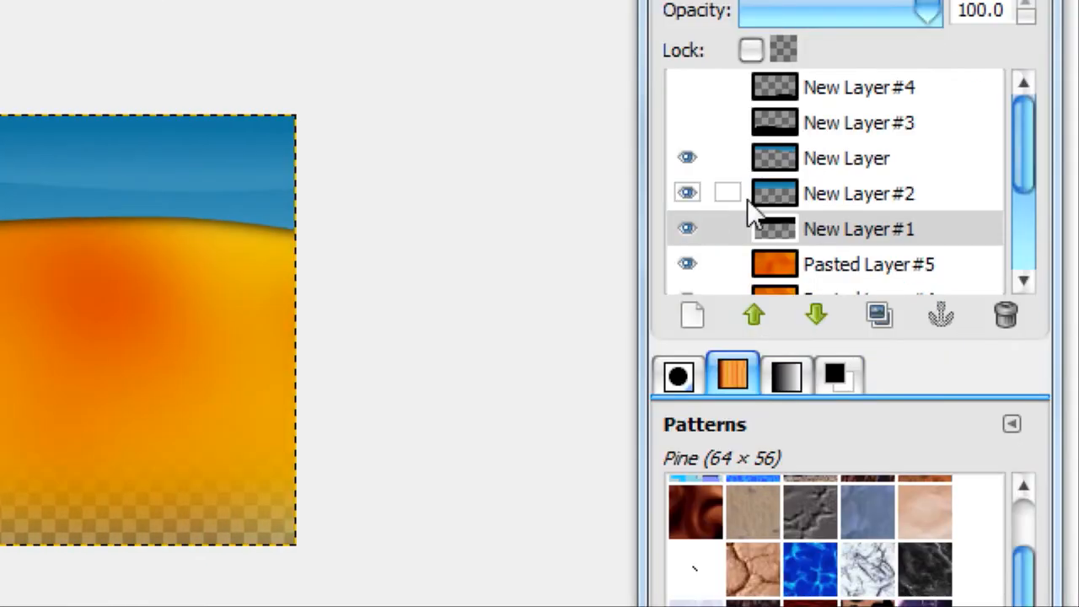
Create a selection from the opaque area of New Layer and add a new layer directly above New Layer #2
right_click(804, 157)
click(633, 342)
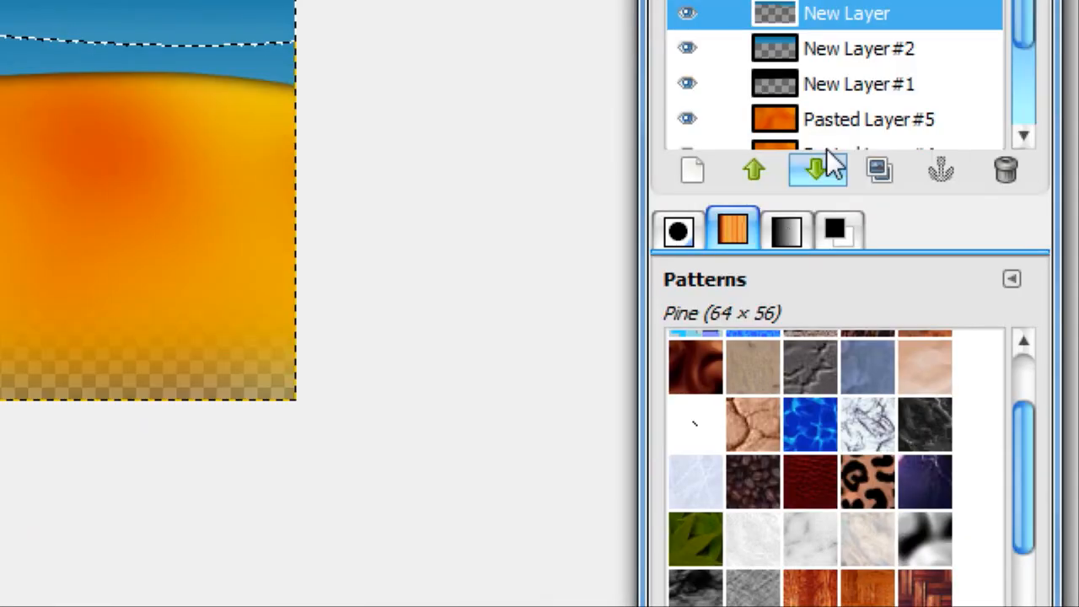
click(810, 203)
click(693, 317)
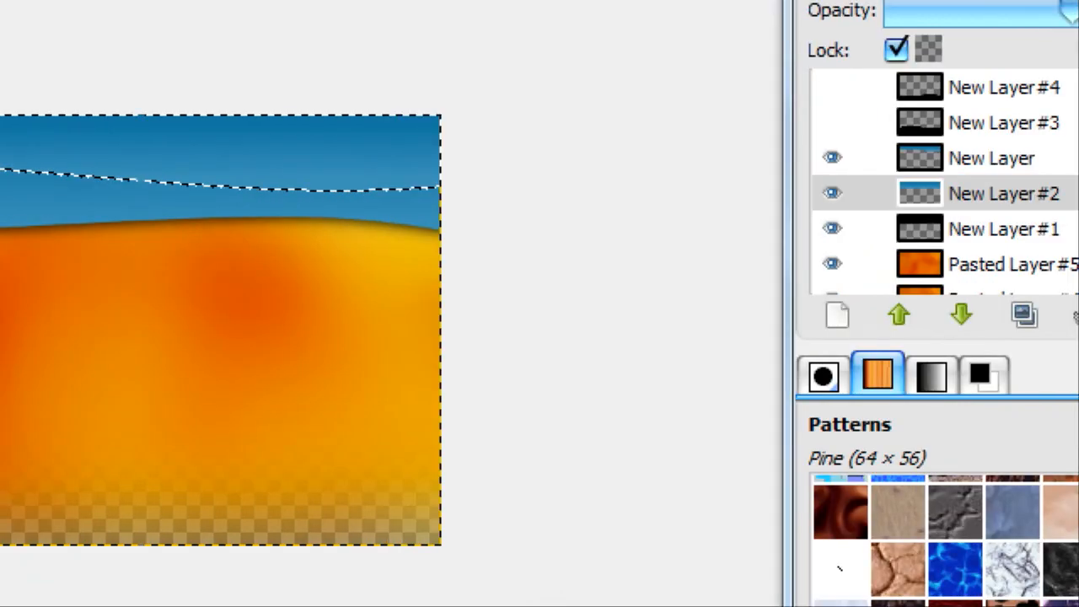
click(64, 329)
Grow the upper wave's selection, fill it with black on the added layer, and clear the selection
click(433, 66)
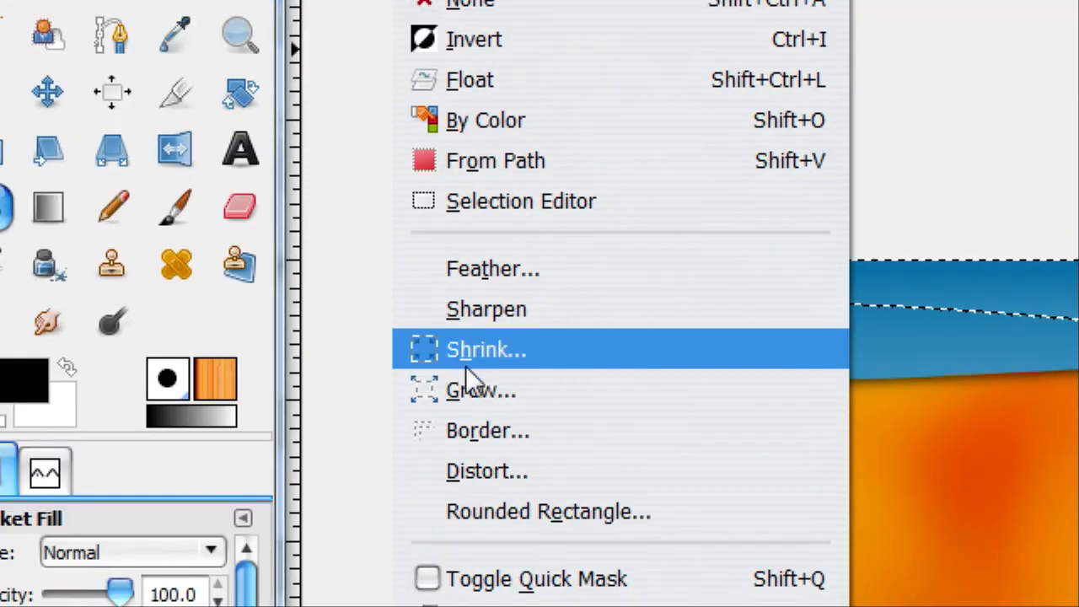
click(481, 388)
click(808, 467)
click(48, 205)
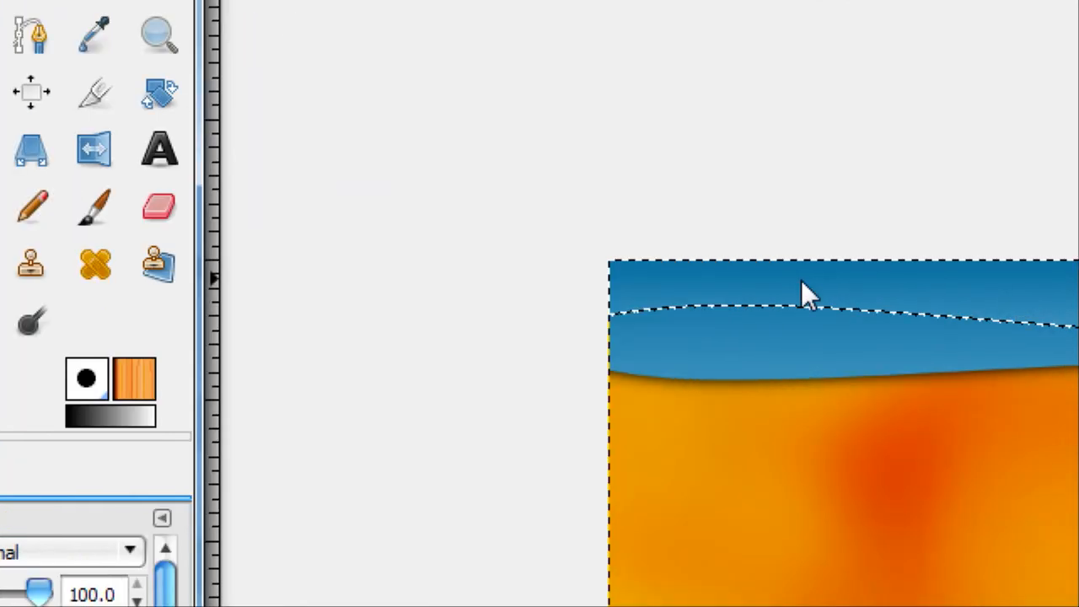
click(801, 280)
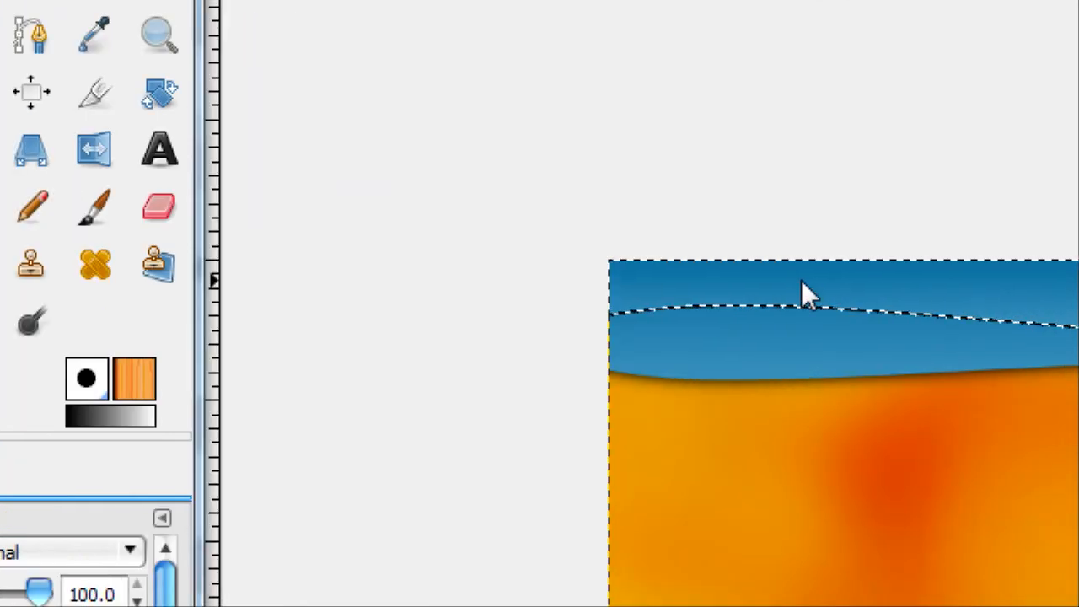
key(ctrl+shift+a)
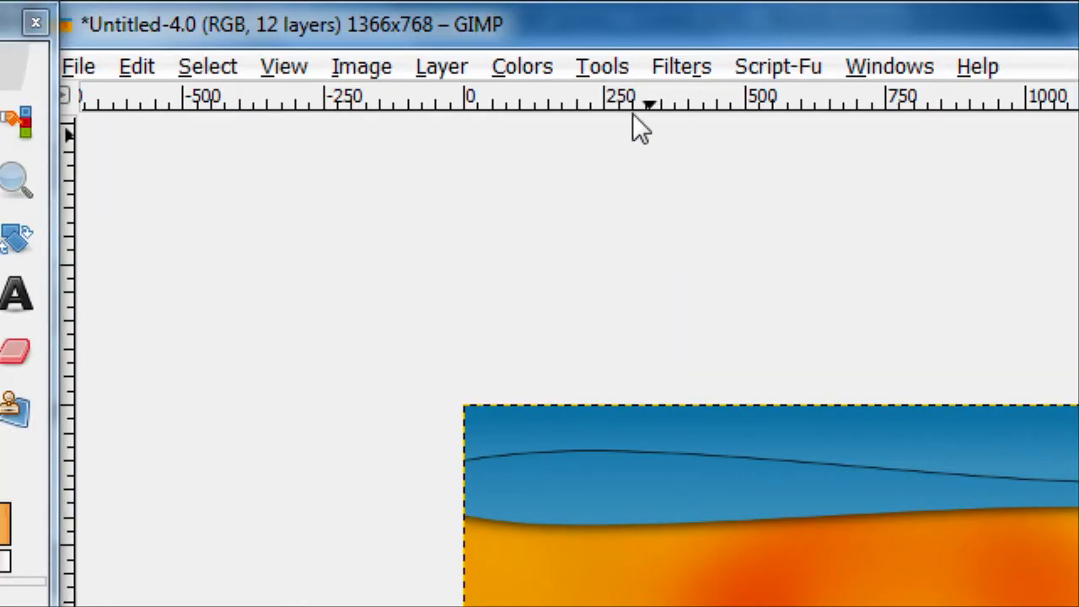
Repeat the last Gaussian Blur on the black shape to form a soft shadow under the top wave
key(ctrl+f)
click(684, 68)
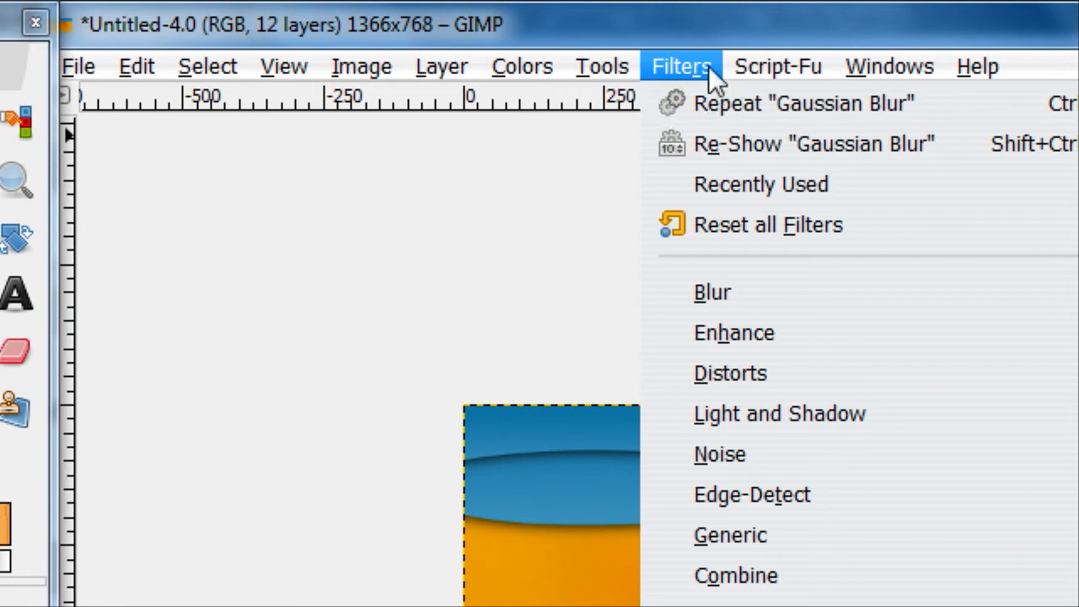
click(691, 67)
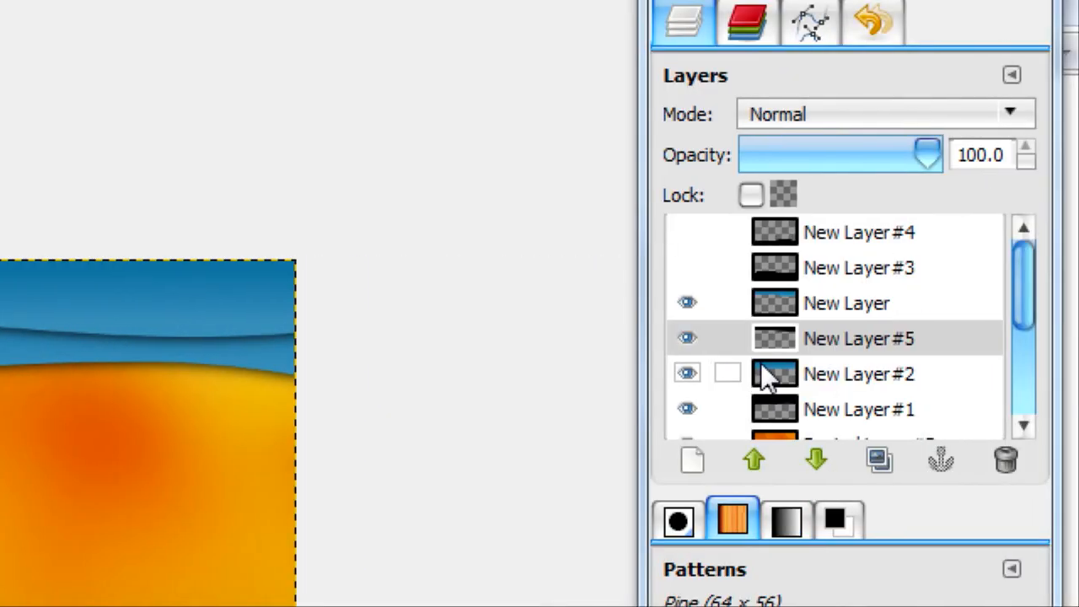
click(762, 364)
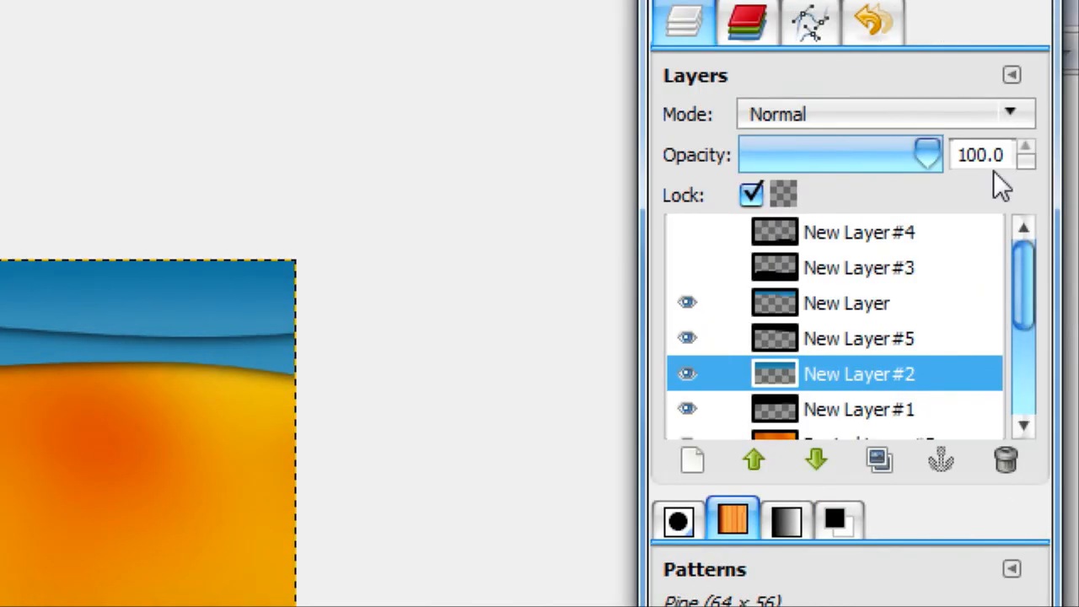
click(860, 275)
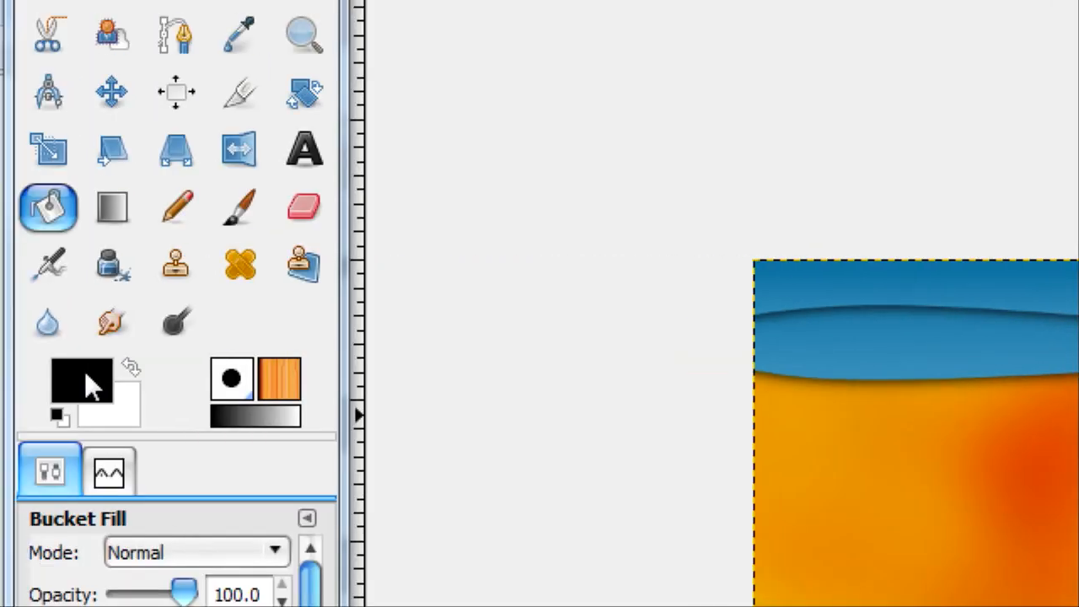
Set the foreground color to a dark green (016401)
click(85, 370)
drag(418, 297, 417, 280)
click(270, 128)
drag(269, 128, 234, 83)
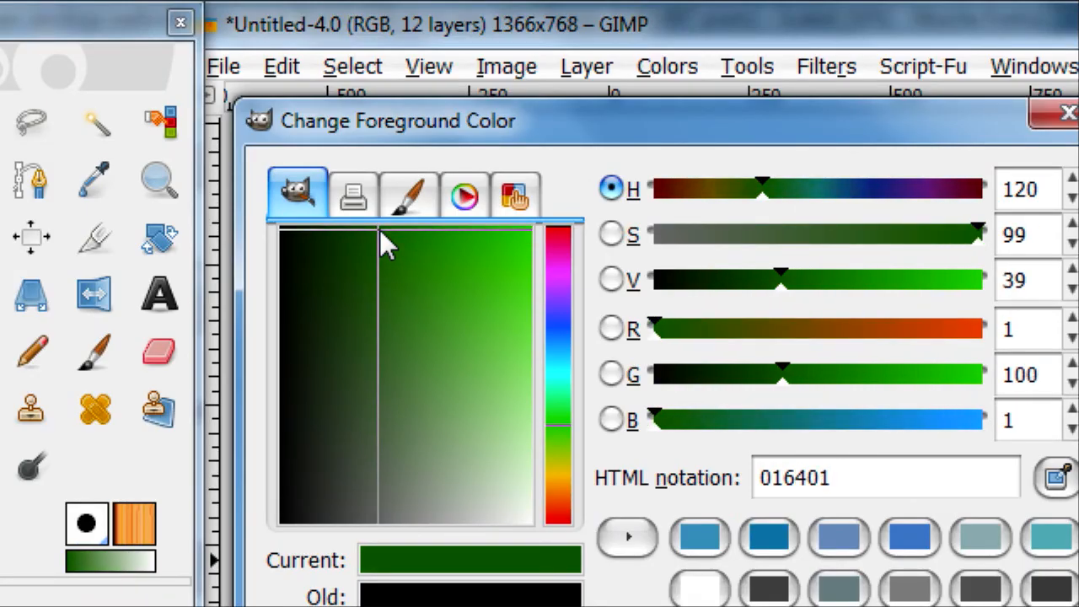
click(675, 407)
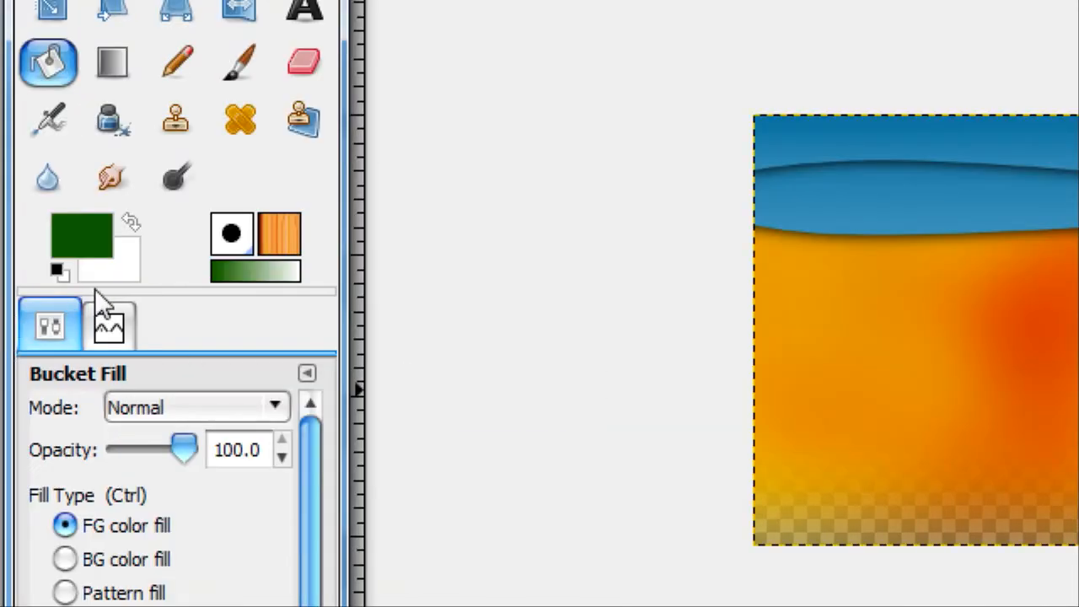
Set the background color to a lighter shade of the same green (259f25)
click(106, 268)
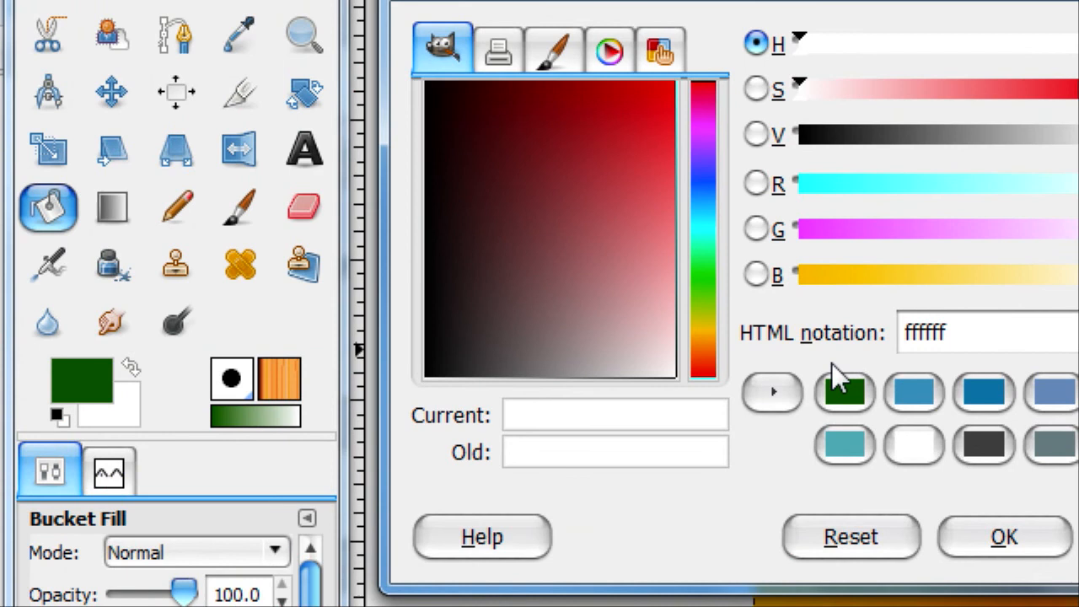
click(843, 390)
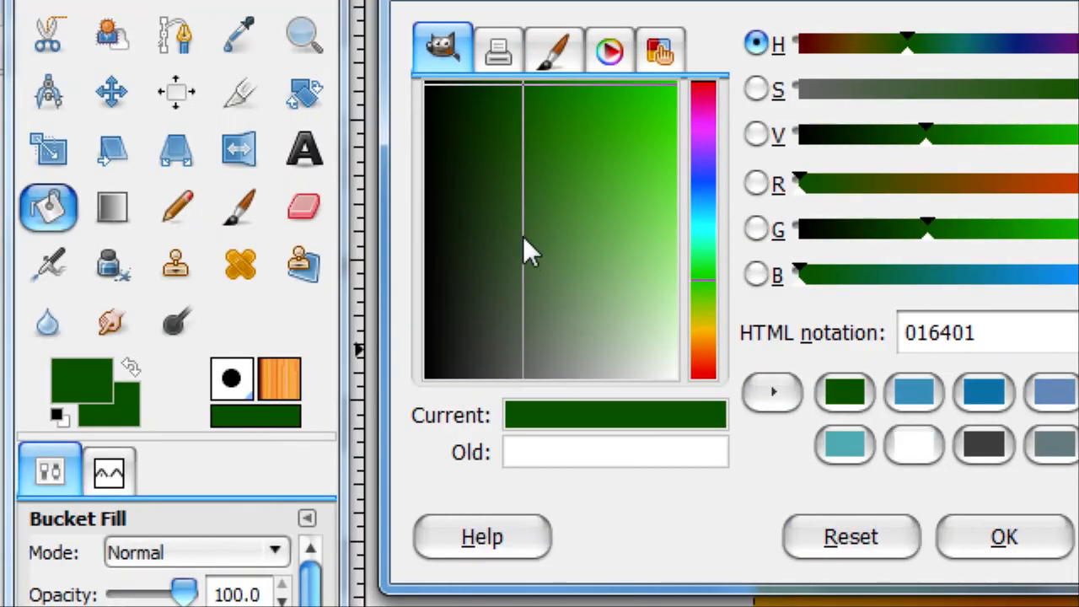
click(392, 253)
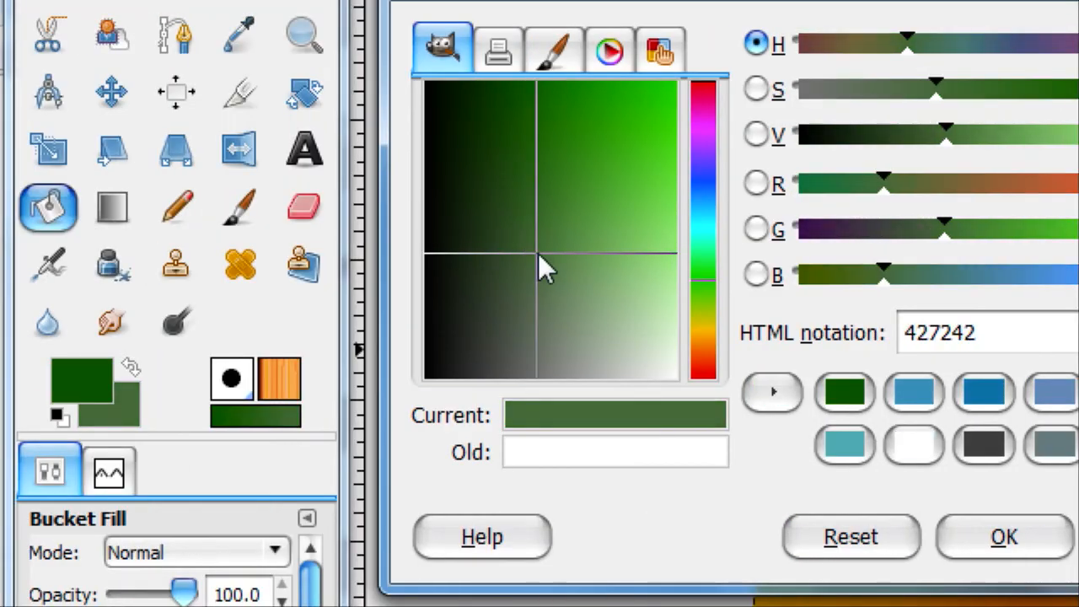
drag(538, 253, 588, 165)
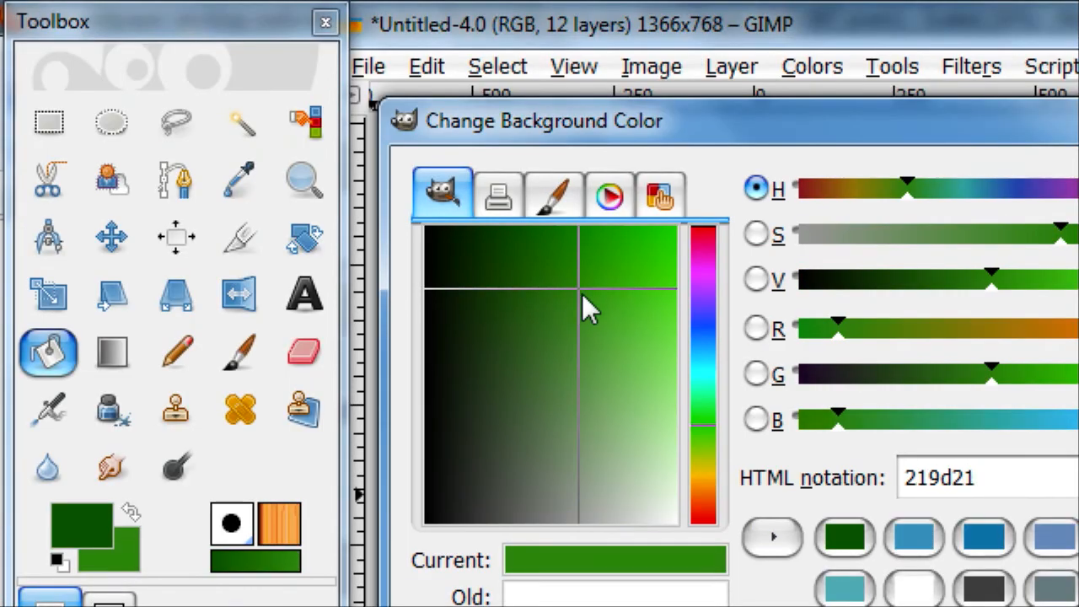
drag(582, 294, 582, 297)
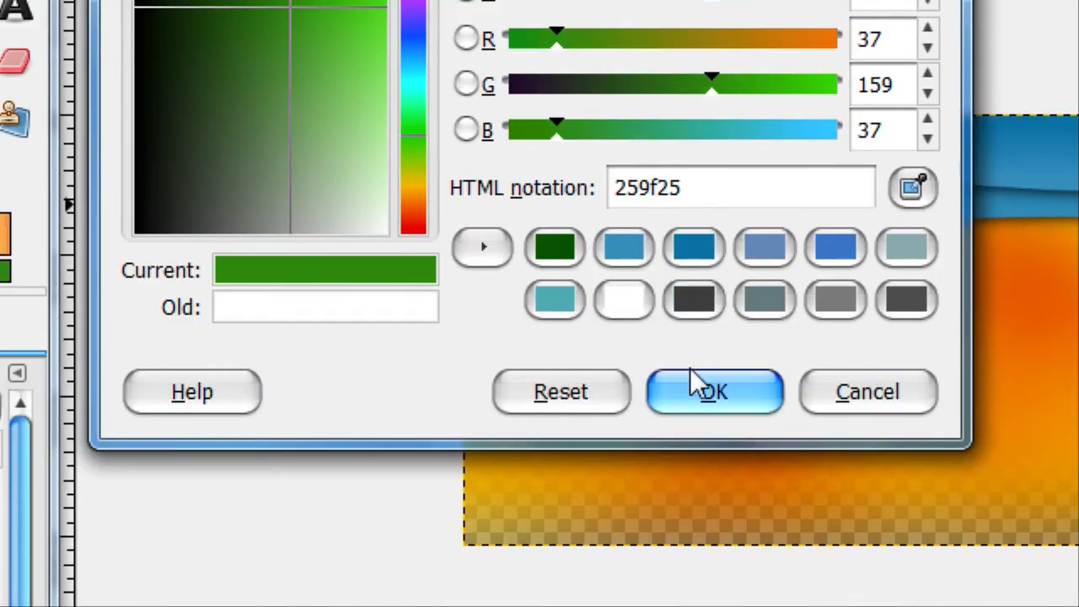
click(839, 531)
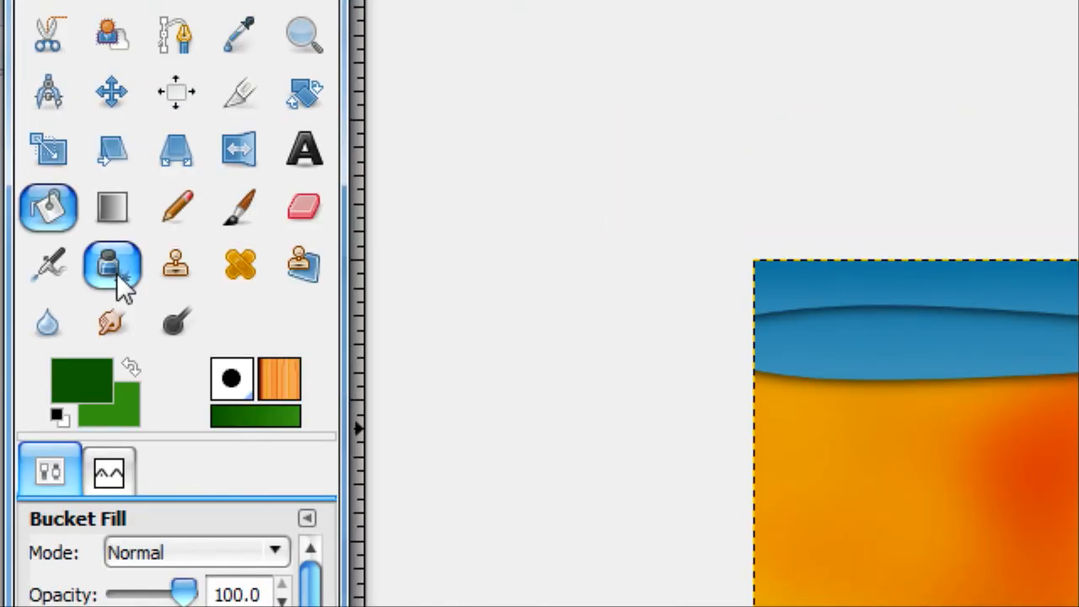
Show New Layer #3, lock its transparency, and fill its wave with a vertical gradient from dark green at the base to lighter green above
click(113, 211)
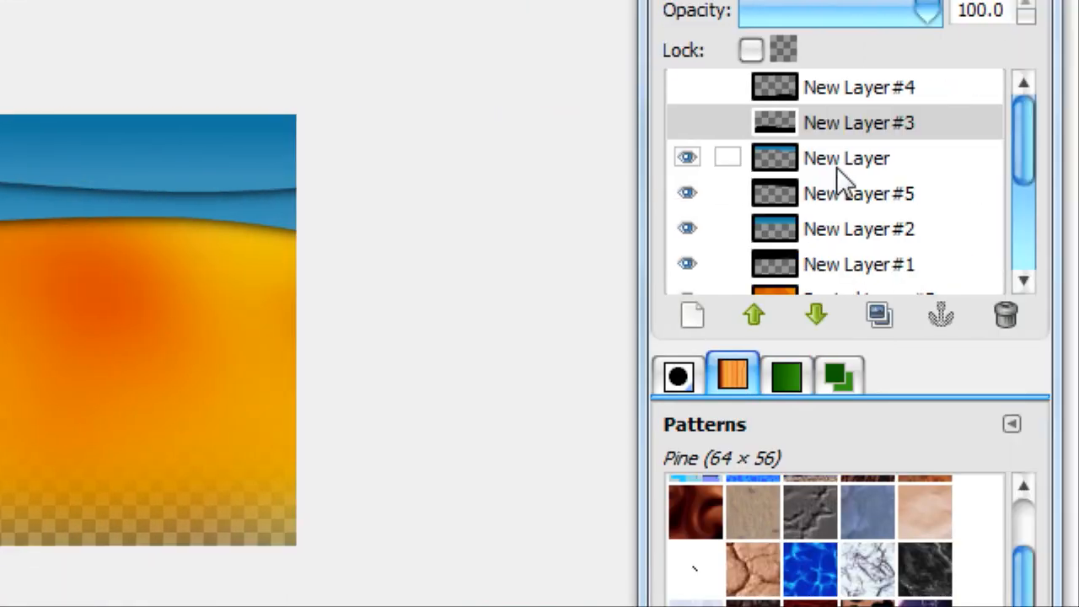
click(751, 49)
click(685, 125)
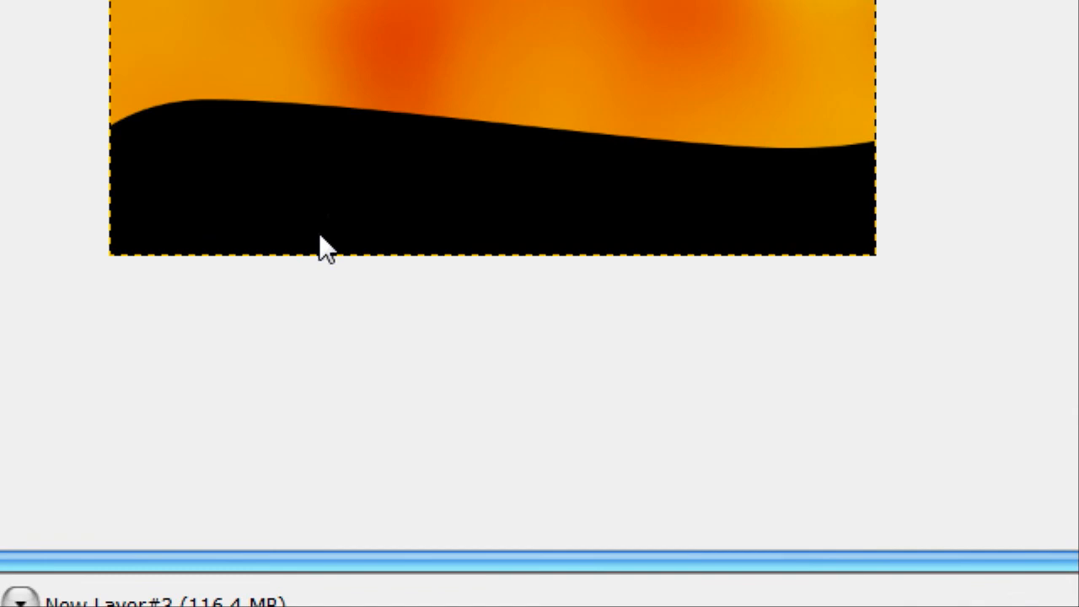
drag(321, 236, 320, 116)
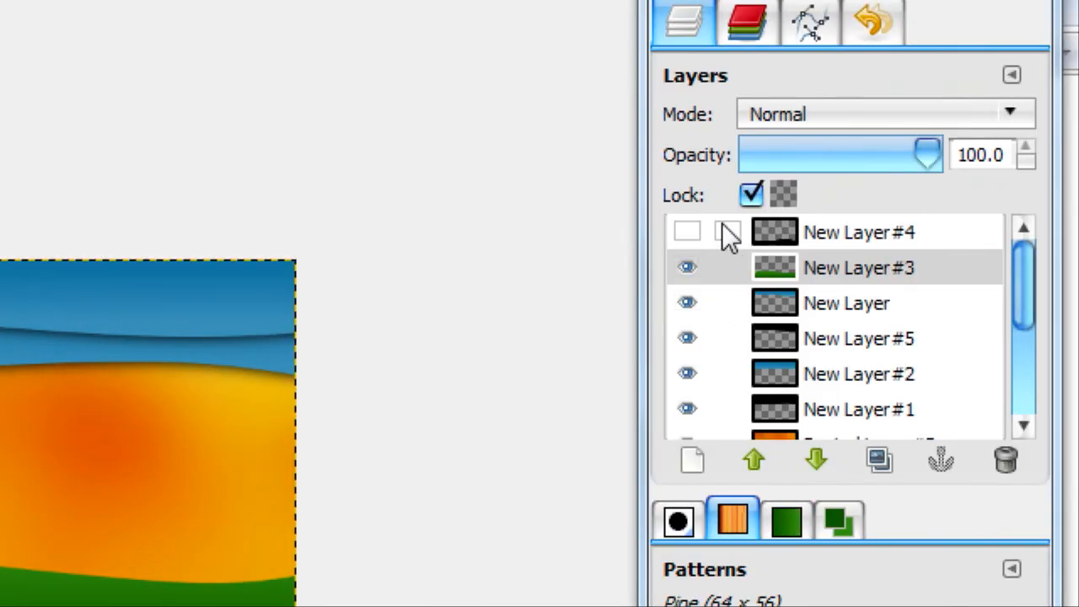
Show New Layer #4, lock its transparency, and give the lowest wave the same dark-to-light green vertical gradient
click(693, 230)
click(707, 232)
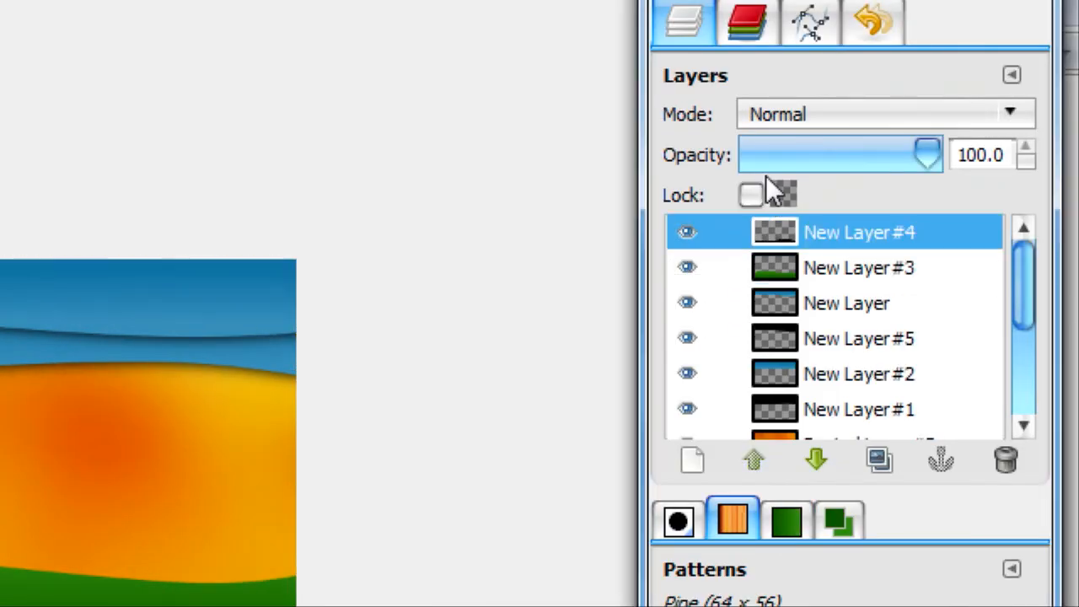
click(751, 195)
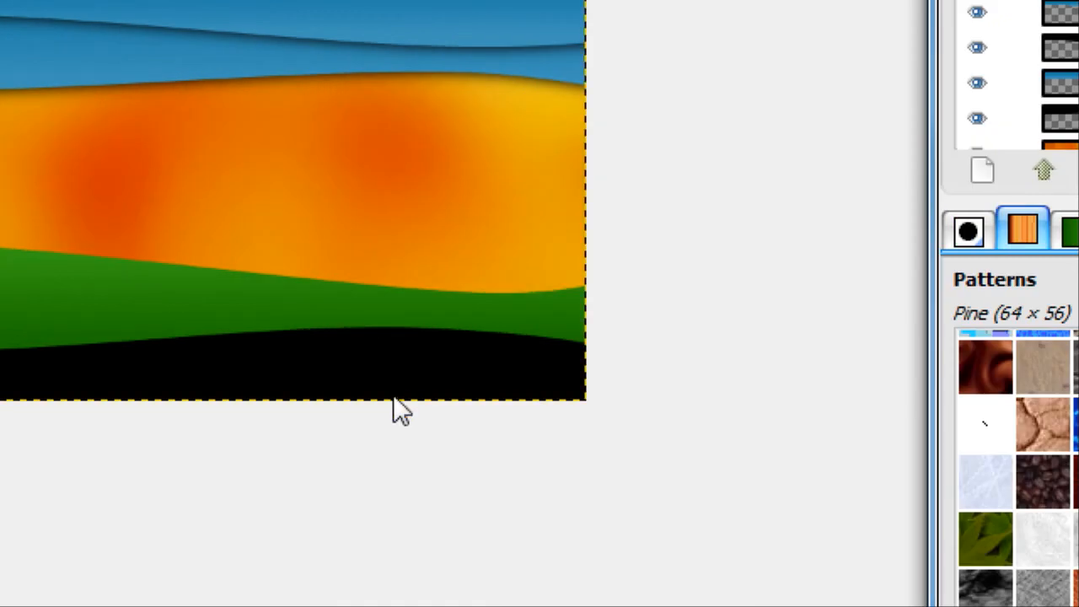
drag(393, 391, 391, 332)
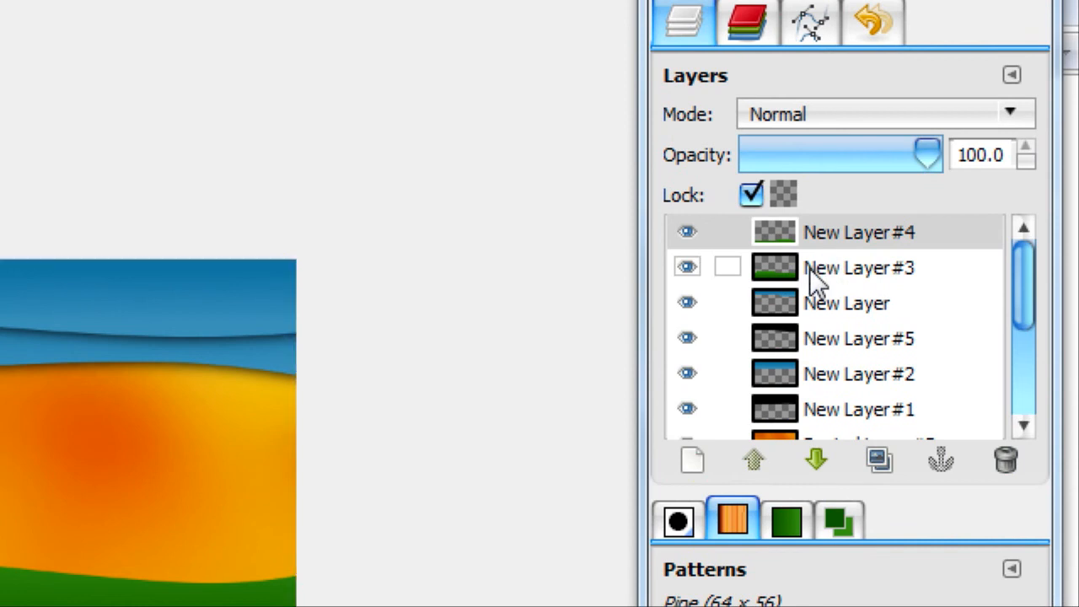
Create a selection from the opaque area of New Layer #3 and add a transparent layer directly above New Layer
right_click(810, 268)
click(607, 354)
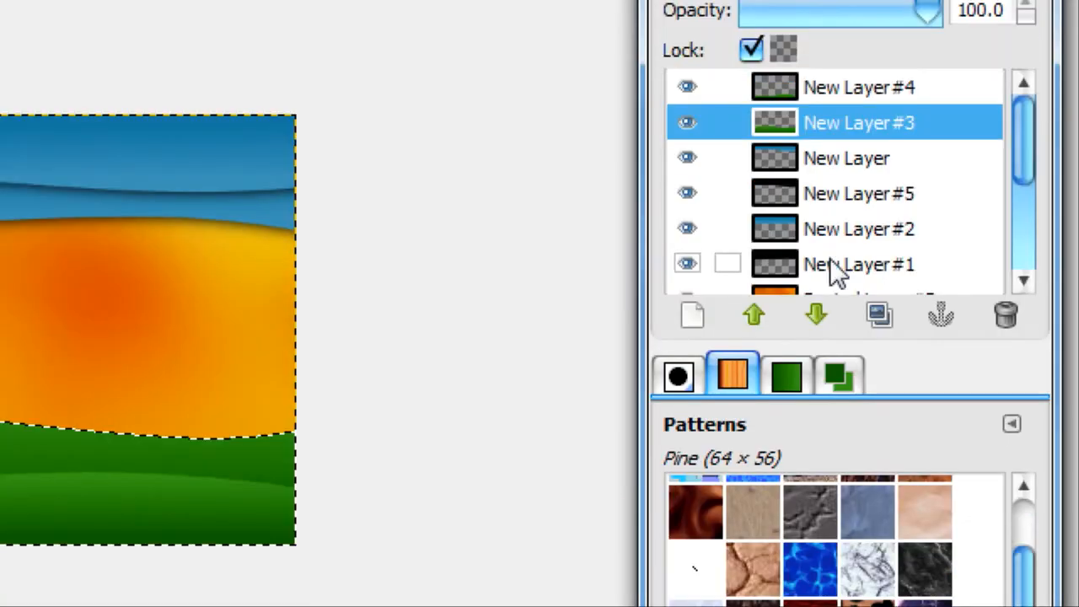
click(784, 300)
click(692, 459)
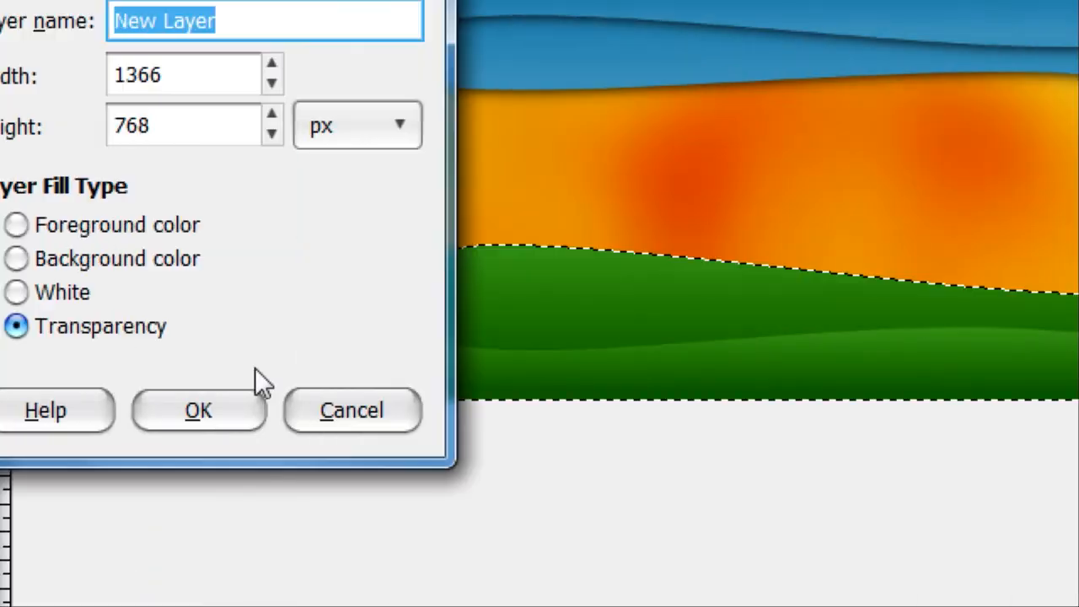
click(379, 410)
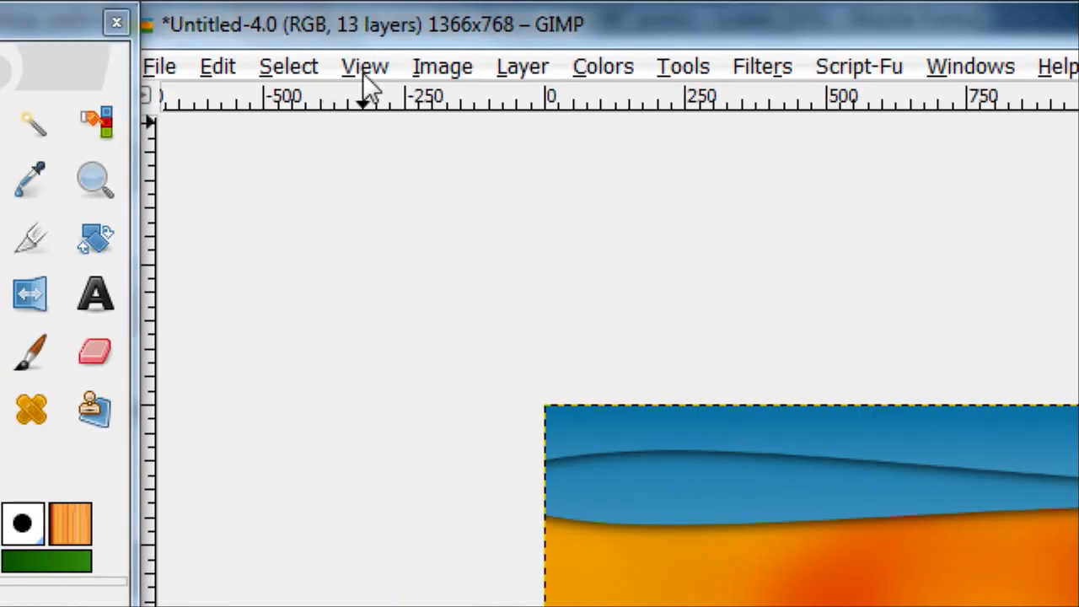
Grow the upper green wave's selection by 2 pixels and turn it into a blurred black shadow on the added layer
click(362, 73)
mouse_move(291, 70)
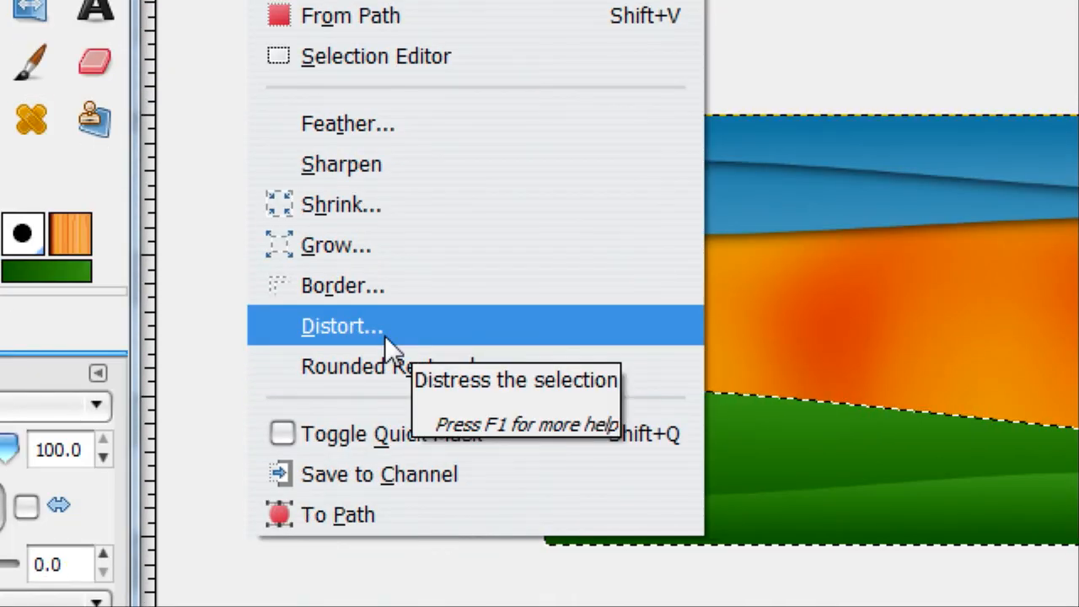
click(392, 253)
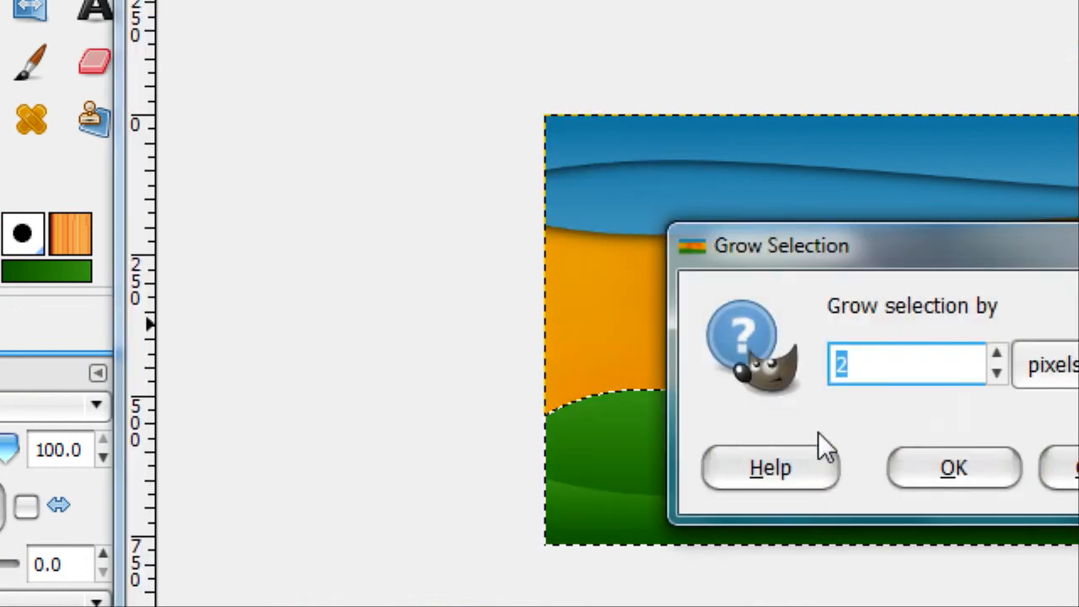
text(2)
click(680, 323)
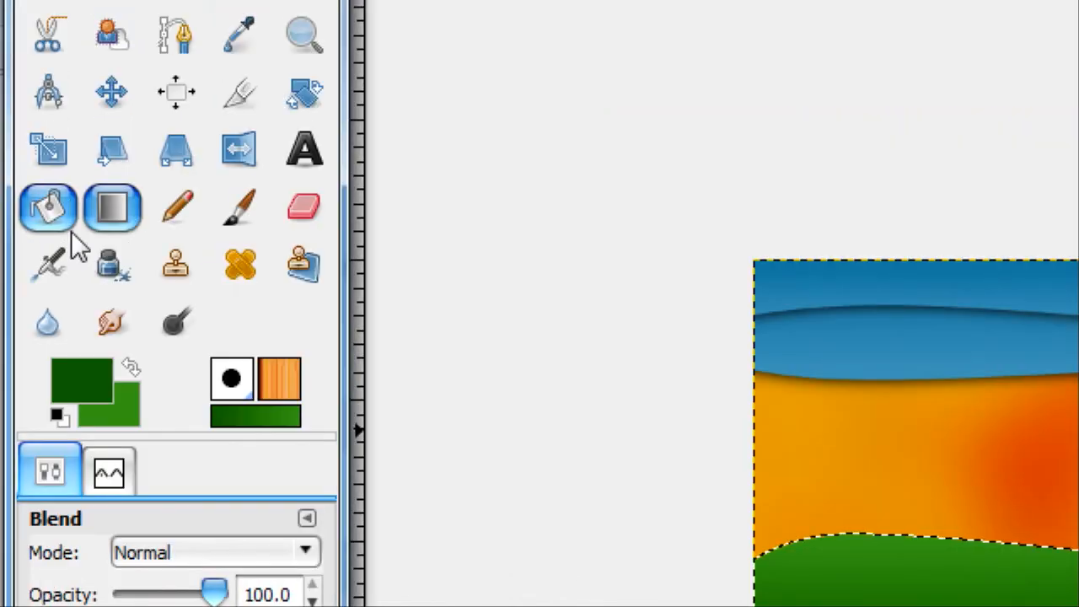
click(71, 230)
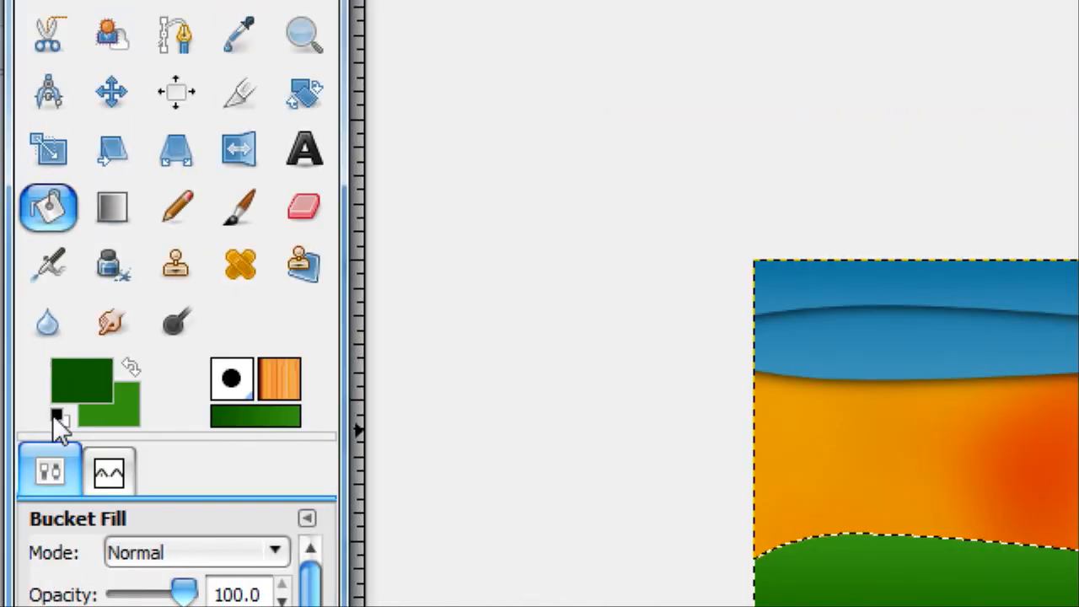
click(56, 415)
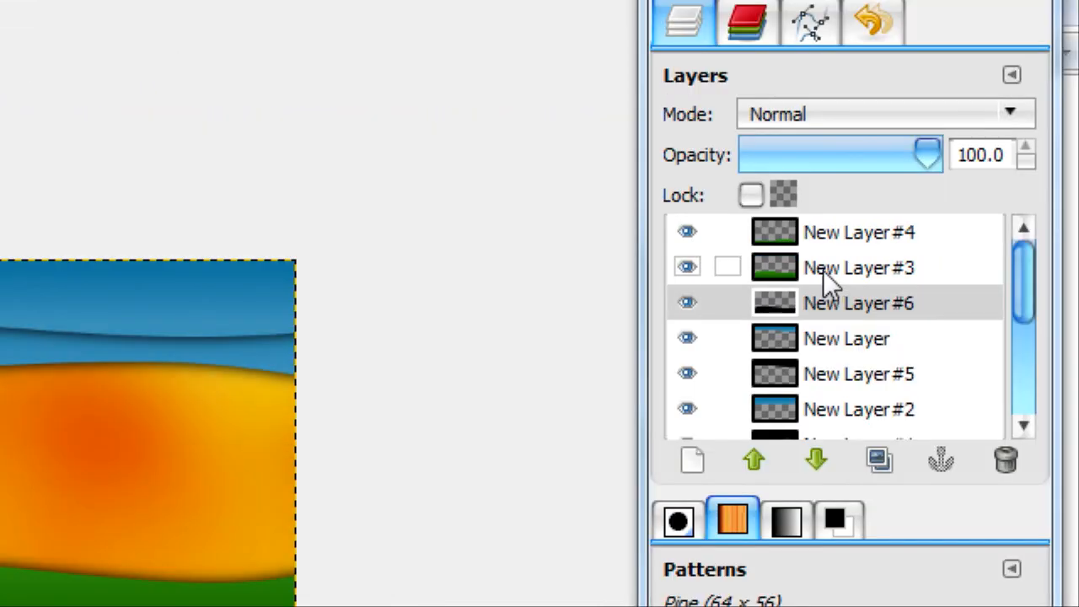
Create a selection from the opaque area of New Layer #4 and add a transparent layer directly above New Layer #3
right_click(825, 233)
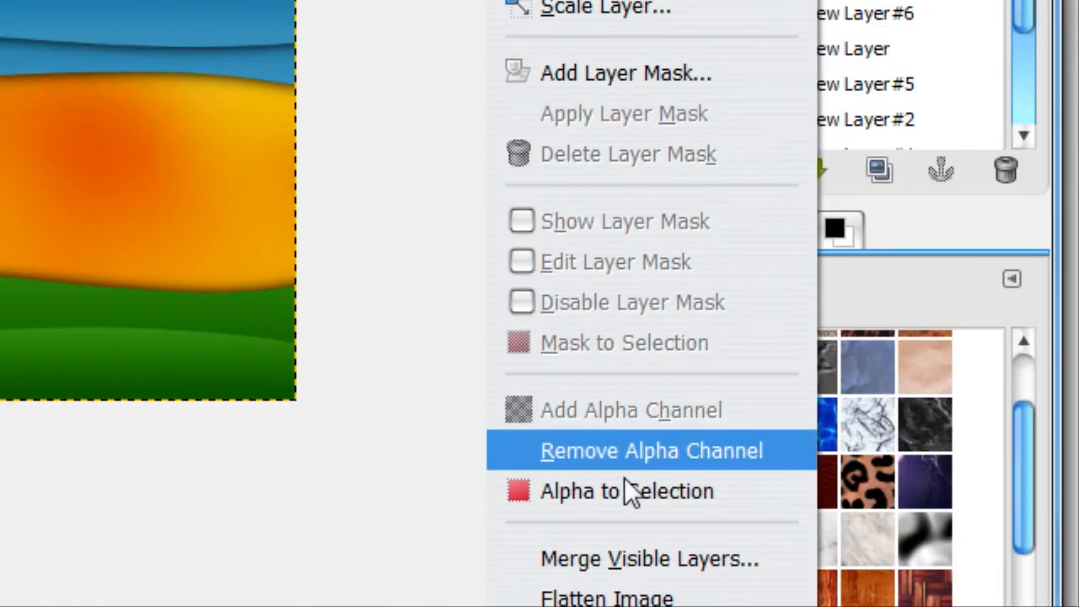
click(621, 489)
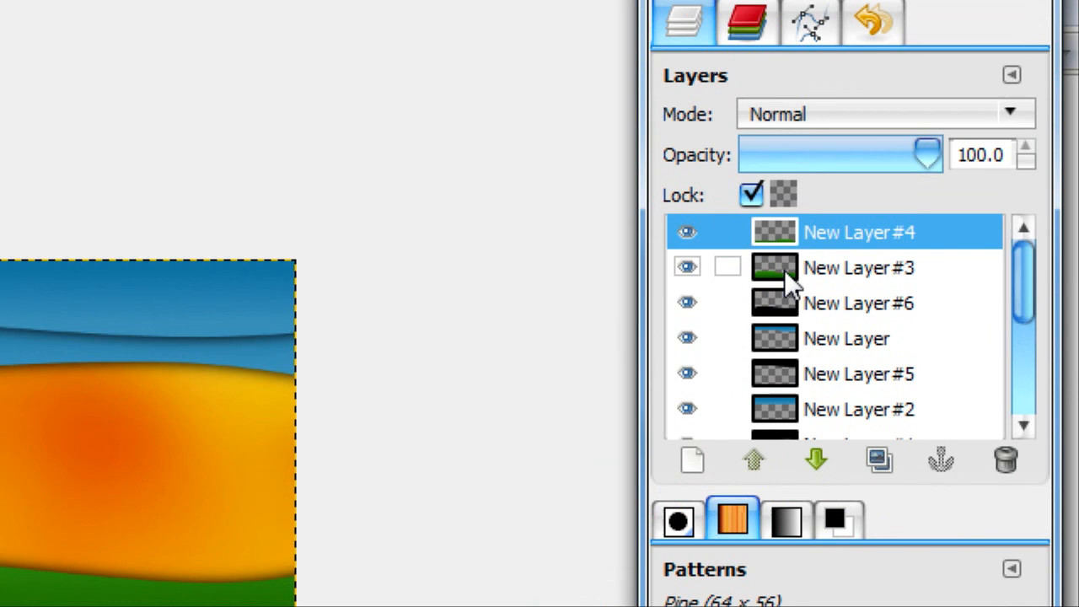
click(784, 268)
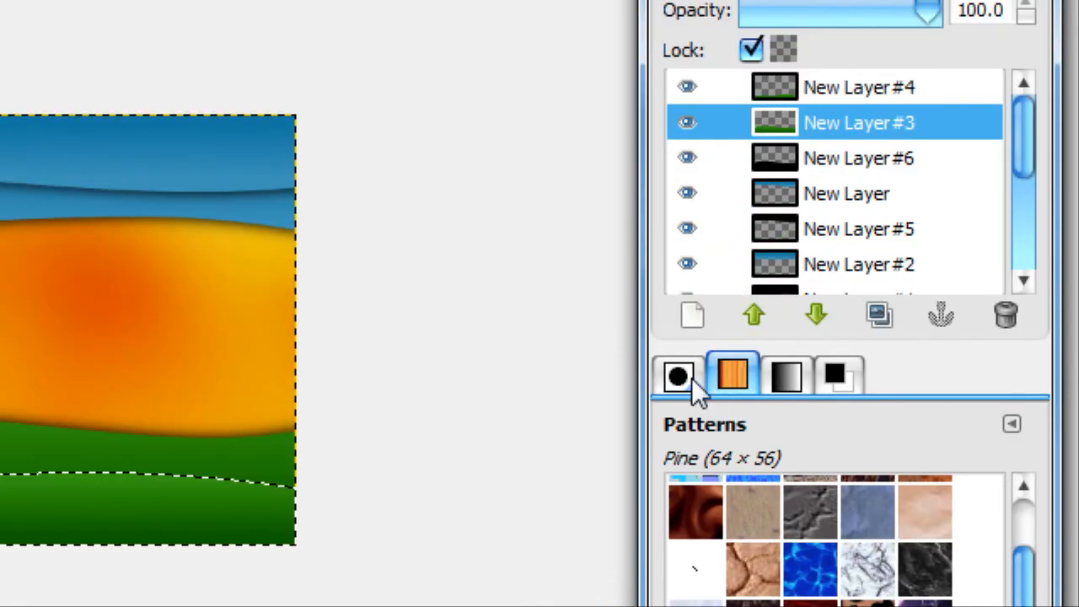
click(692, 460)
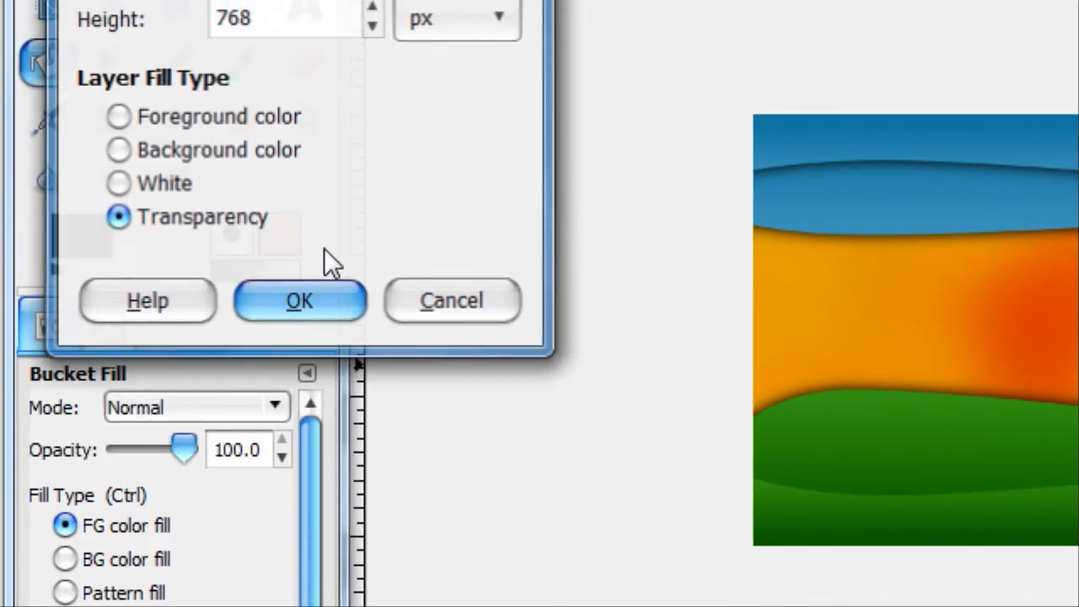
click(90, 157)
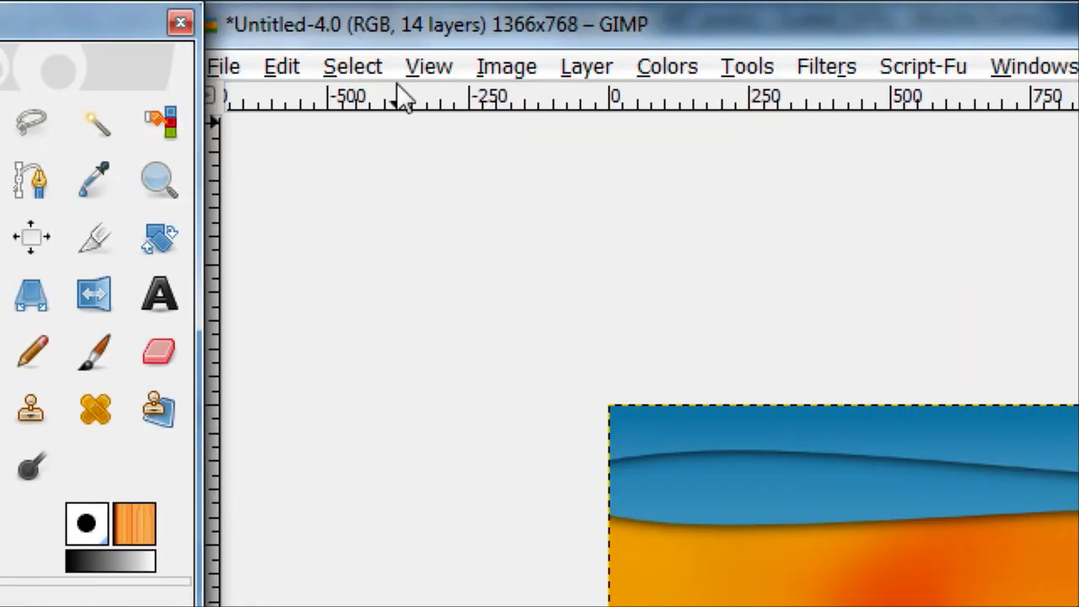
Grow the lowest wave's selection by 2 pixels and fill it with black on the added layer
click(378, 70)
click(430, 249)
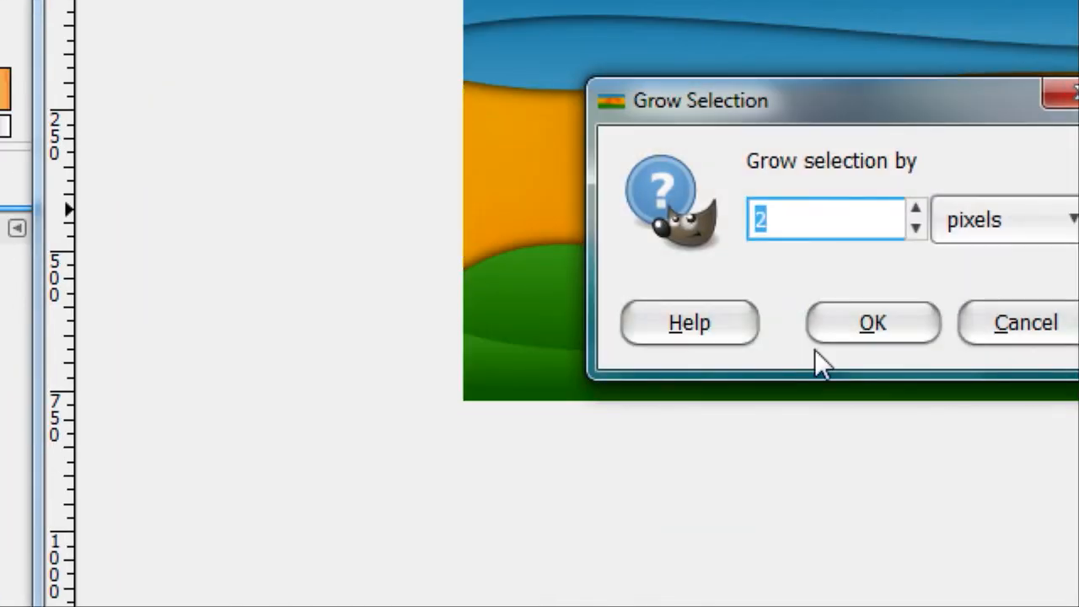
click(839, 321)
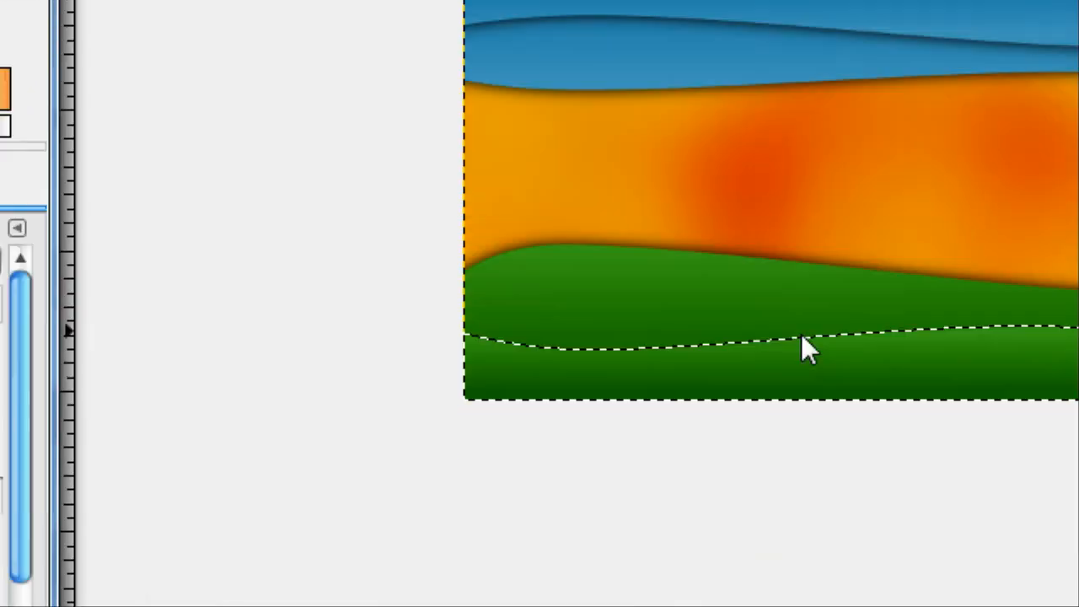
click(820, 369)
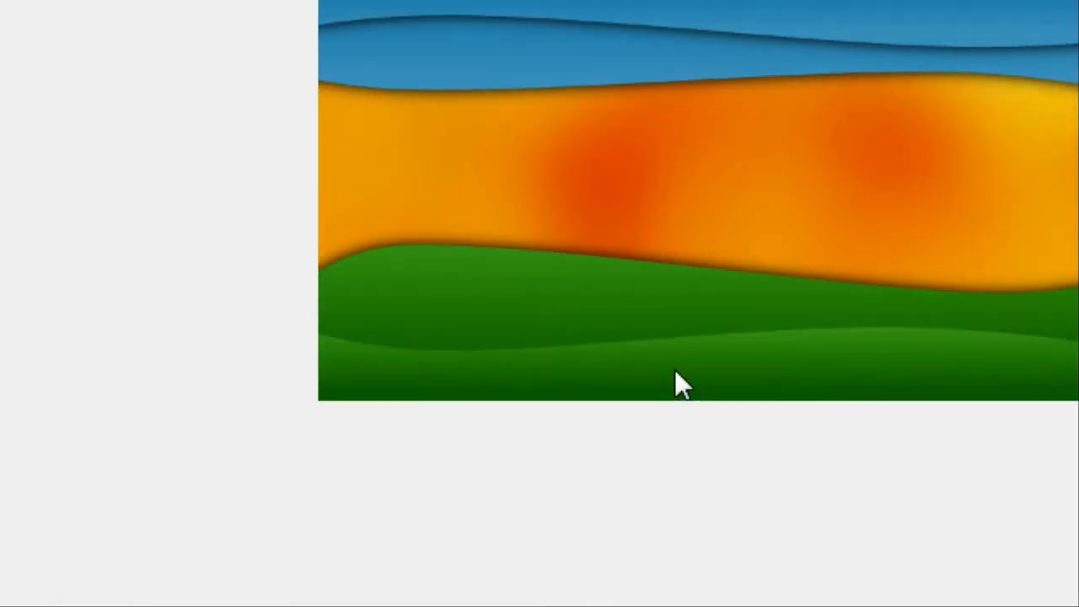
Clear the selection and repeat the last Gaussian Blur on the black shape to shadow the lowest green wave
key(ctrl+shift+a)
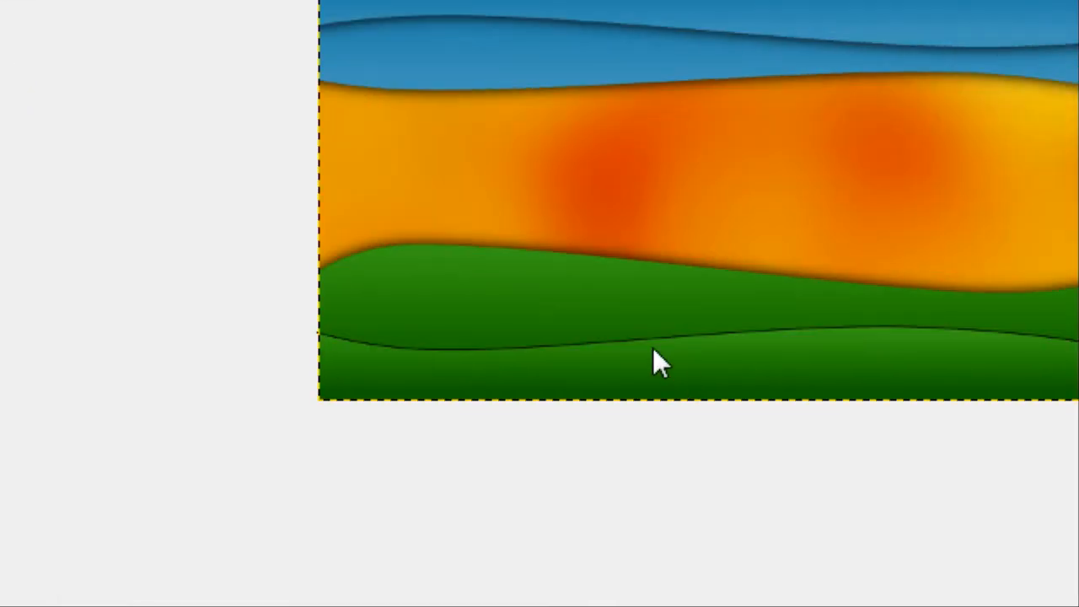
key(ctrl+f)
key(plus)
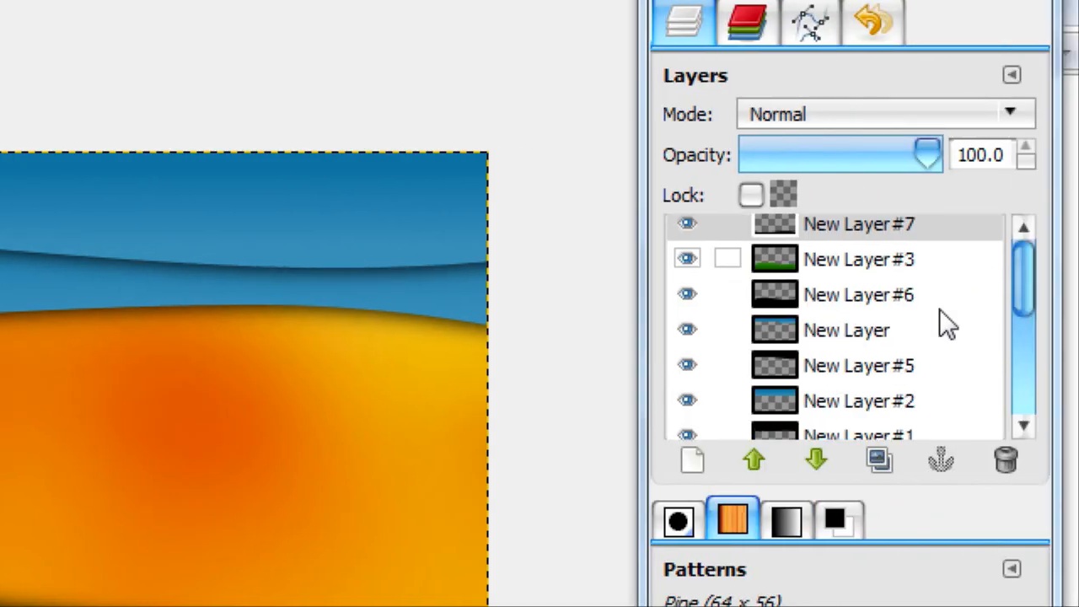
Apply HSV Noise to the lower blue wave on New Layer #2 with Holdness 4, Hue 4, Saturation 12 and Value 15
scroll(940, 316, down, 3)
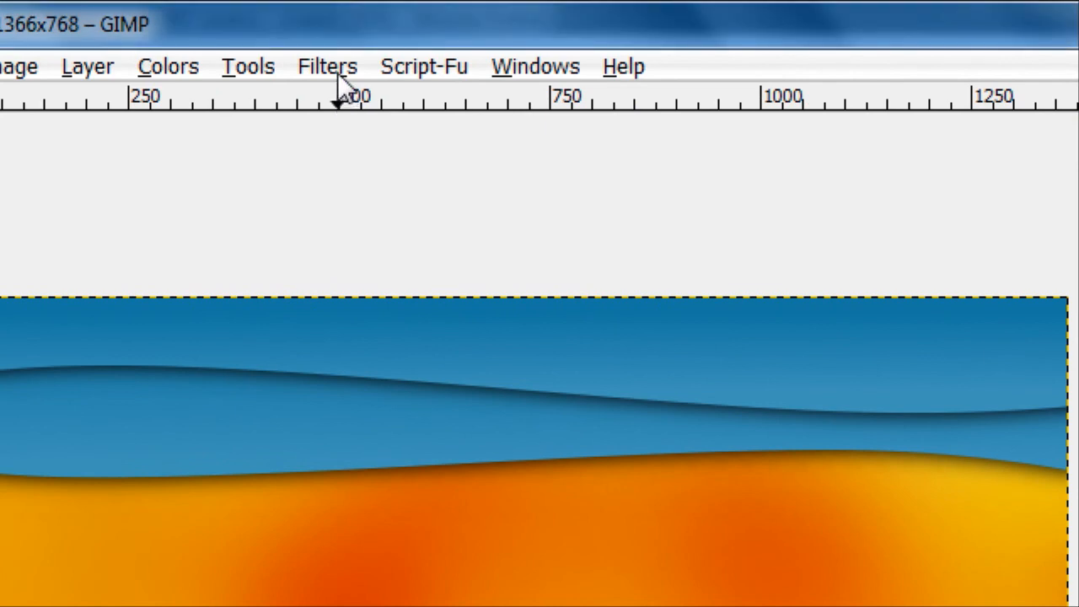
click(337, 73)
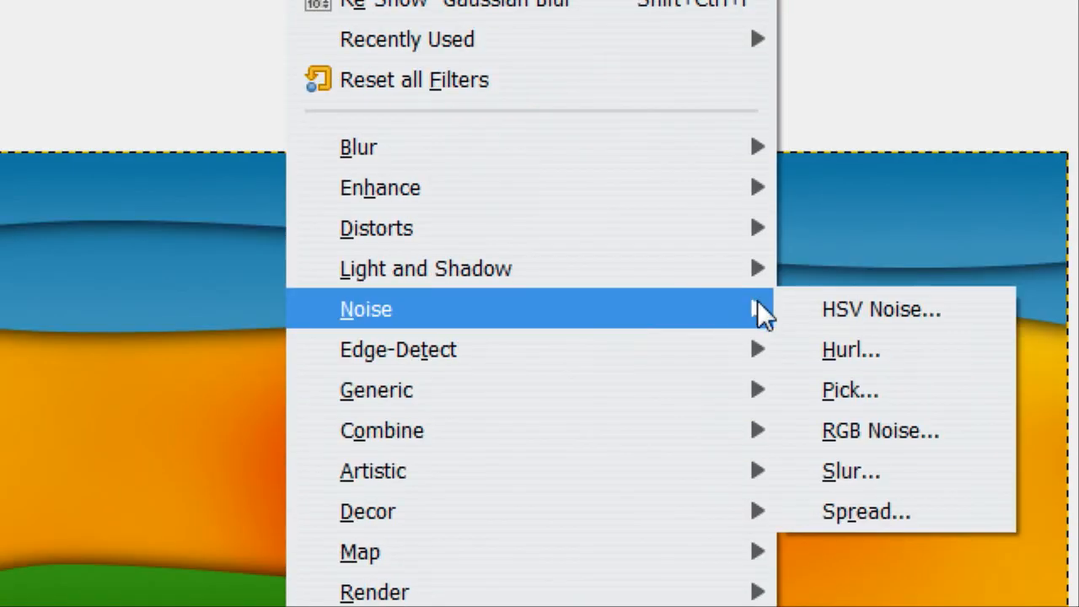
click(779, 306)
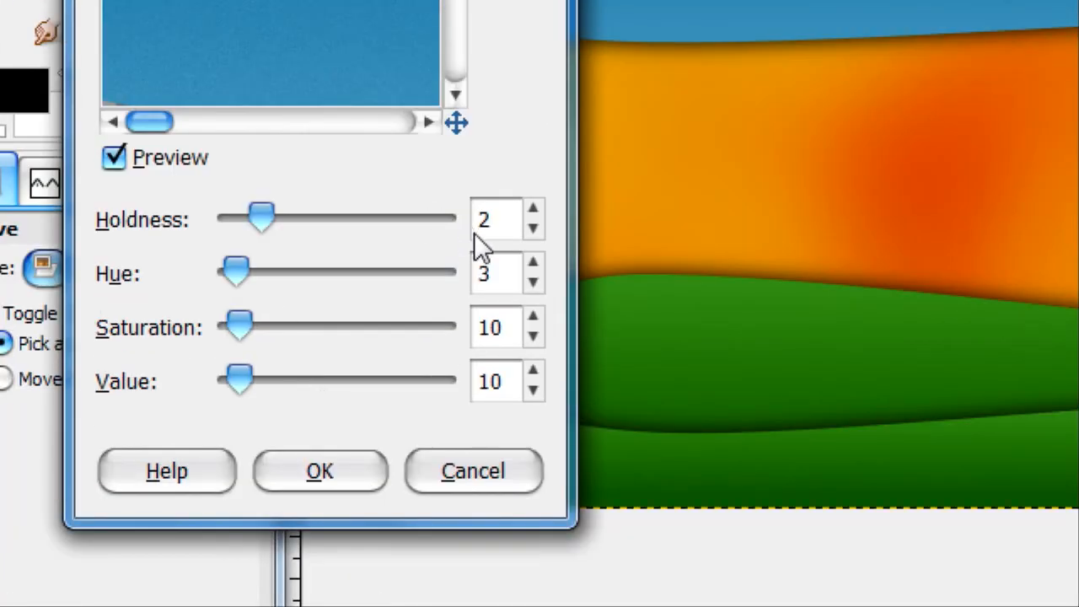
scroll(515, 224, up, 2)
scroll(516, 270, up, 1)
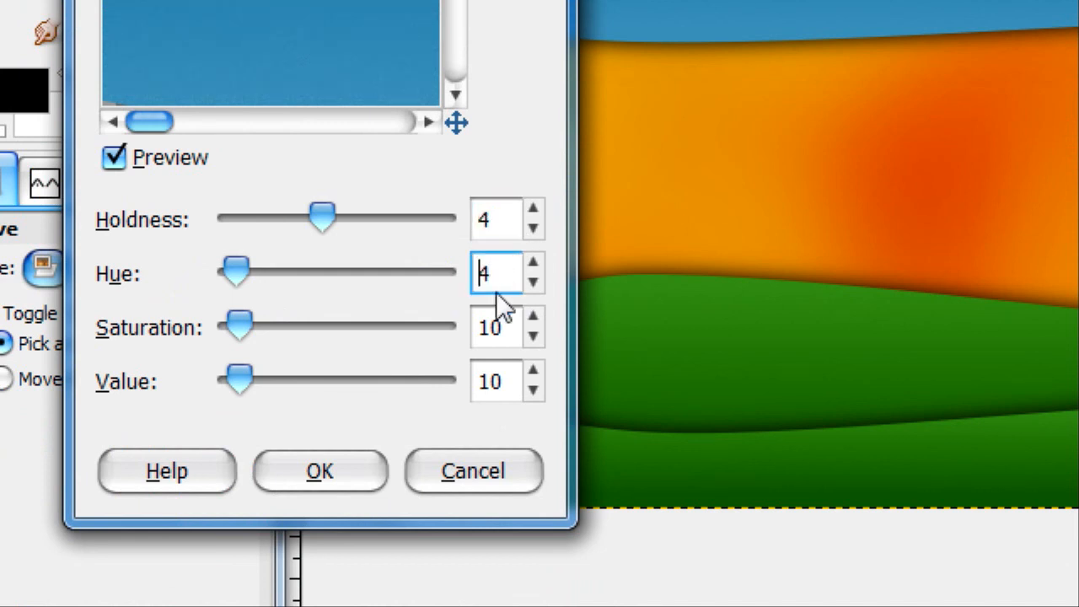
scroll(494, 331, up, 2)
scroll(492, 379, up, 2)
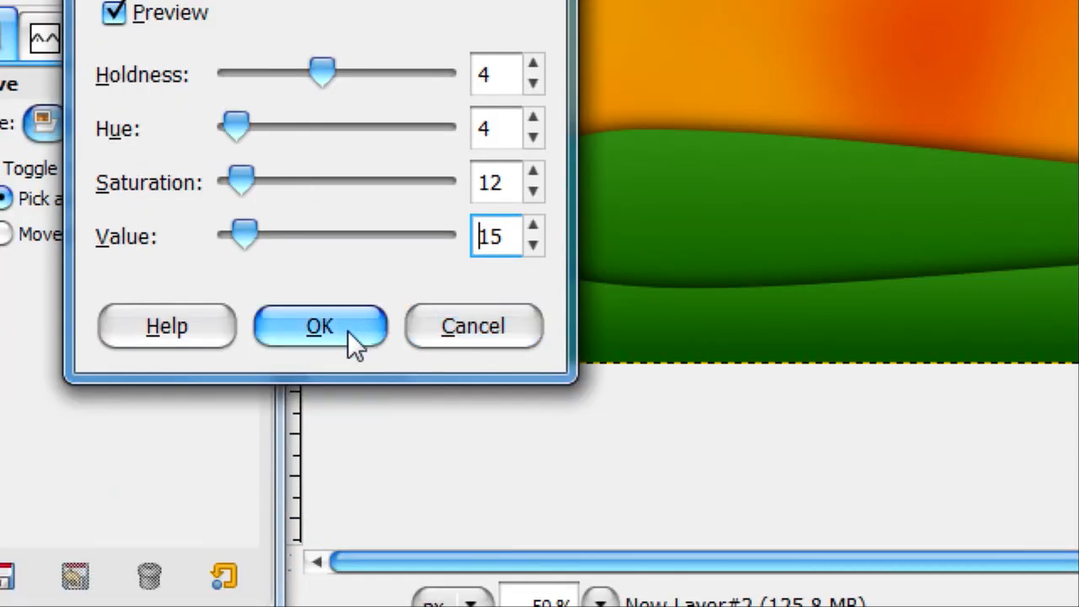
click(350, 480)
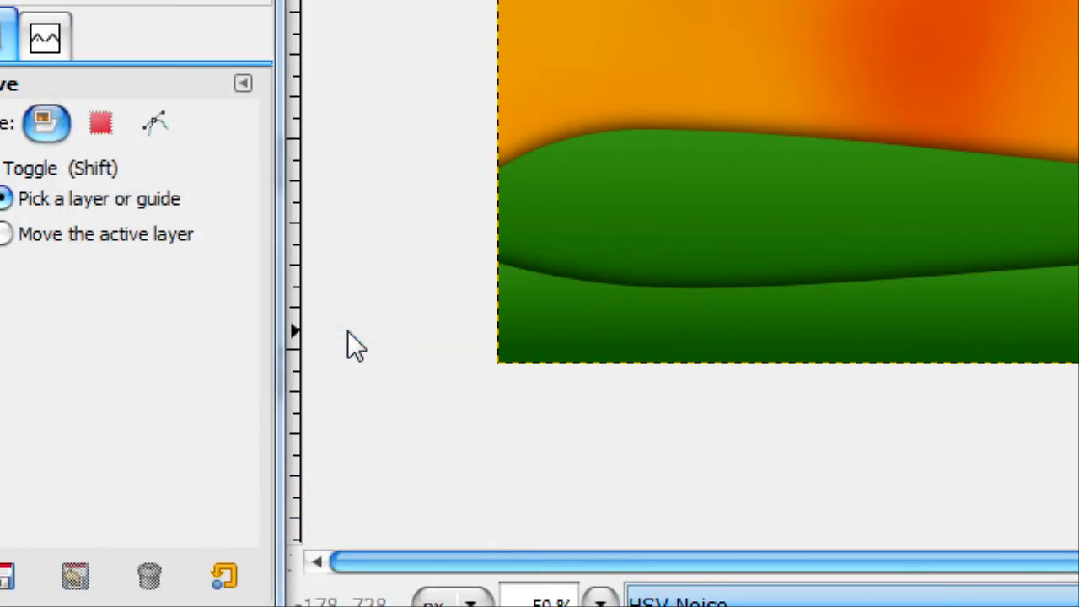